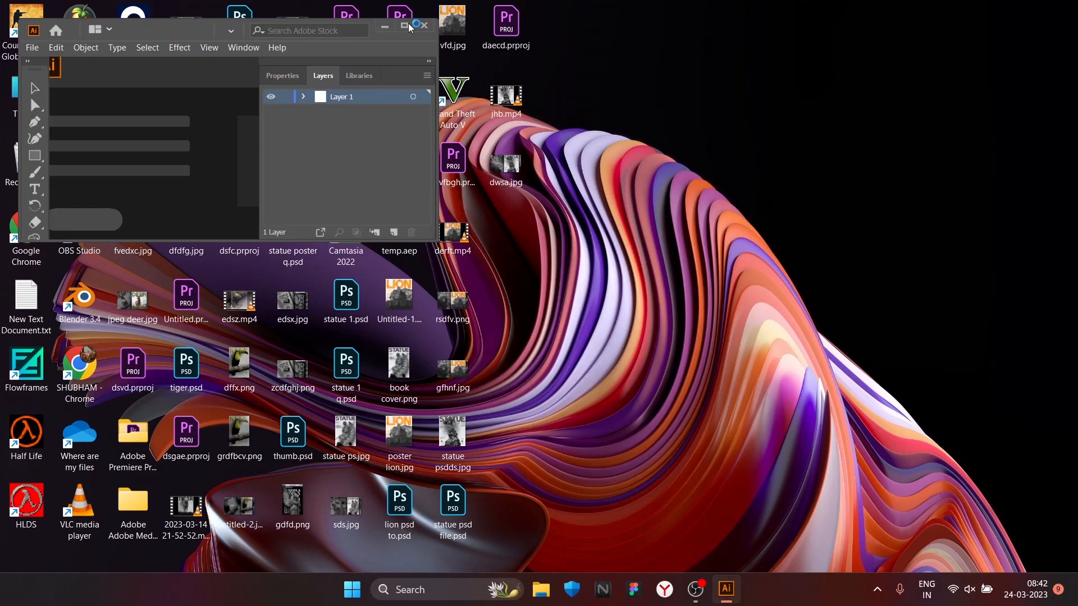
Step: Set the fill to light blue 61ADFF and draw a rectangle covering the whole artboard as the background
click(405, 26)
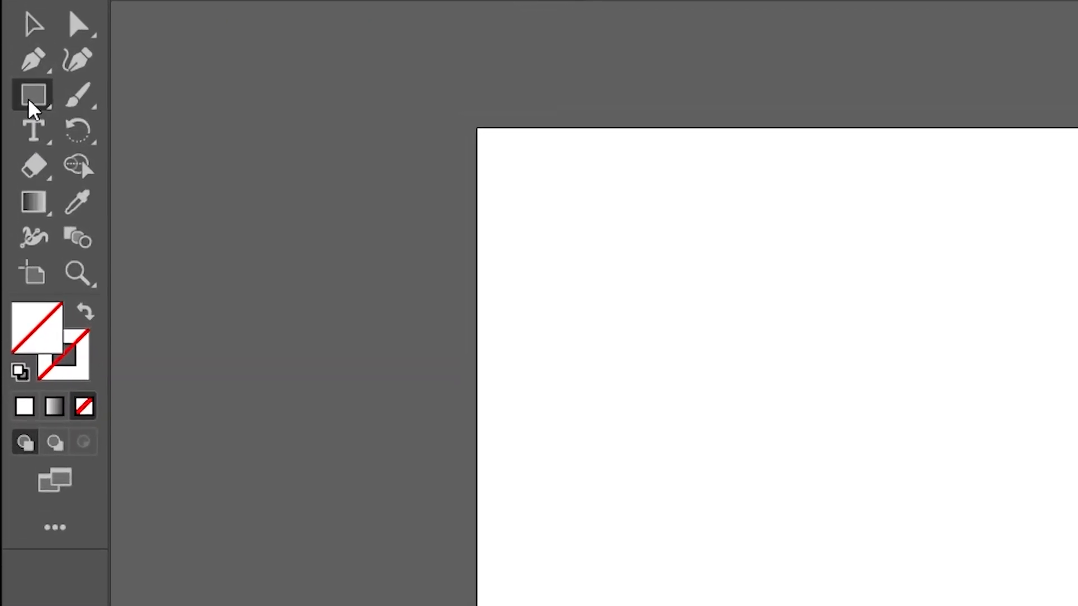
click(15, 87)
double_click(51, 340)
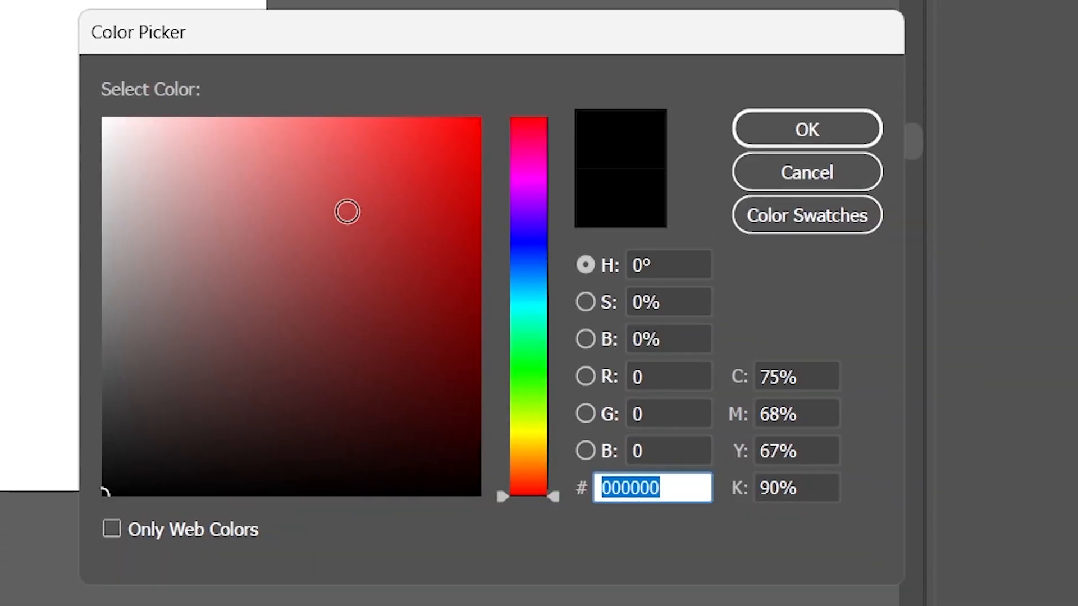
drag(347, 211, 481, 117)
drag(525, 247, 528, 274)
mouse_move(462, 170)
mouse_down()
mouse_move(467, 76)
mouse_move(397, 50)
mouse_move(335, 90)
mouse_up()
click(807, 129)
drag(225, 102, 590, 467)
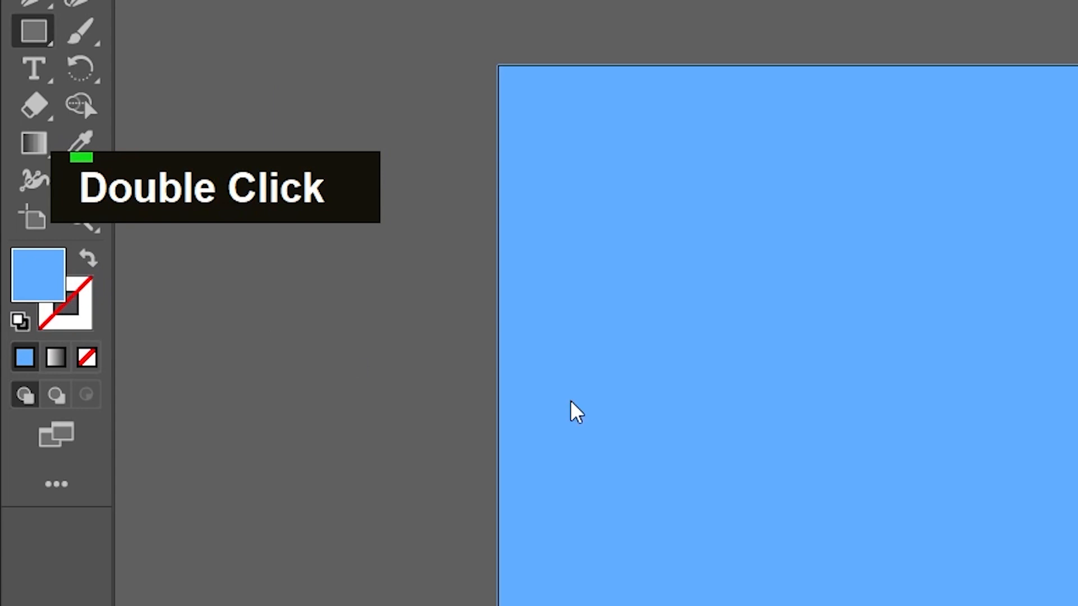
Step: Draw a light grey (E2E2E2) rectangle near the middle of the blue background and widen it to the right
double_click(17, 196)
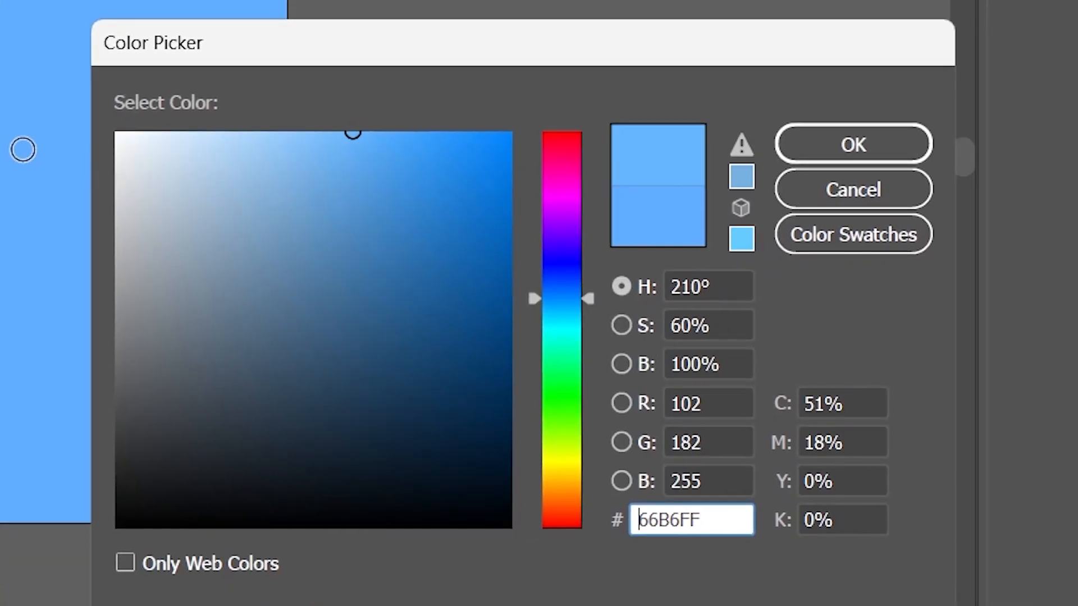
mouse_move(116, 162)
mouse_down()
mouse_move(104, 161)
mouse_move(89, 126)
mouse_up()
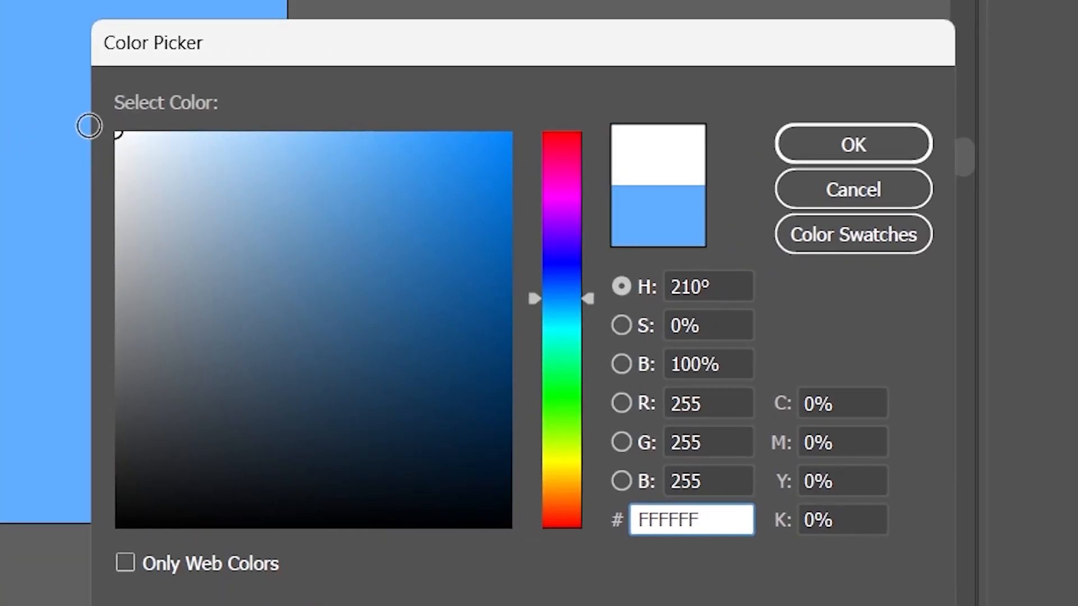
click(837, 151)
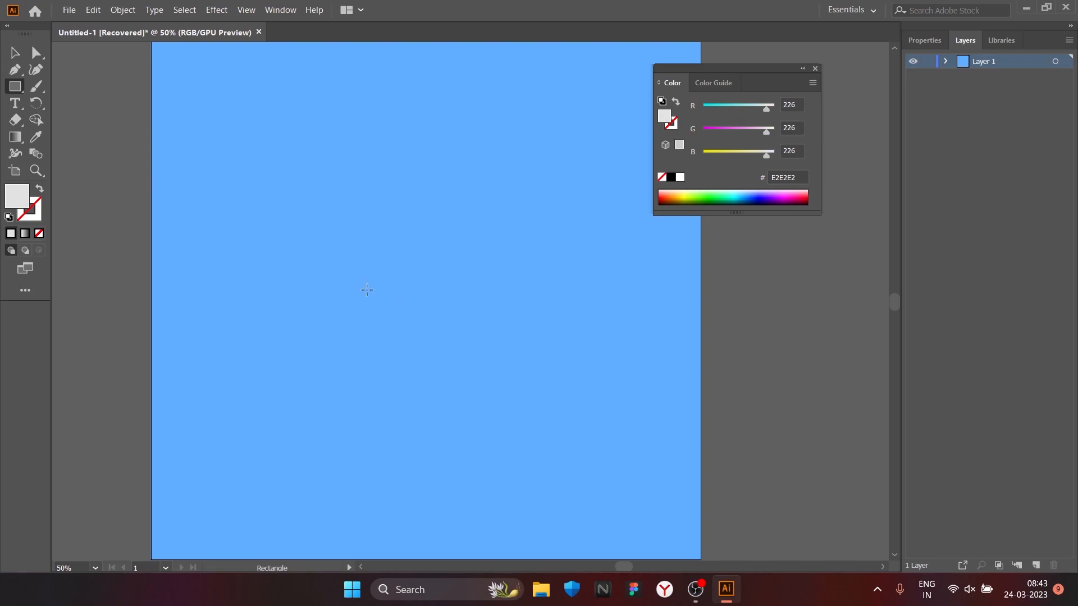
mouse_move(341, 294)
mouse_down()
mouse_move(476, 364)
mouse_move(457, 382)
mouse_up()
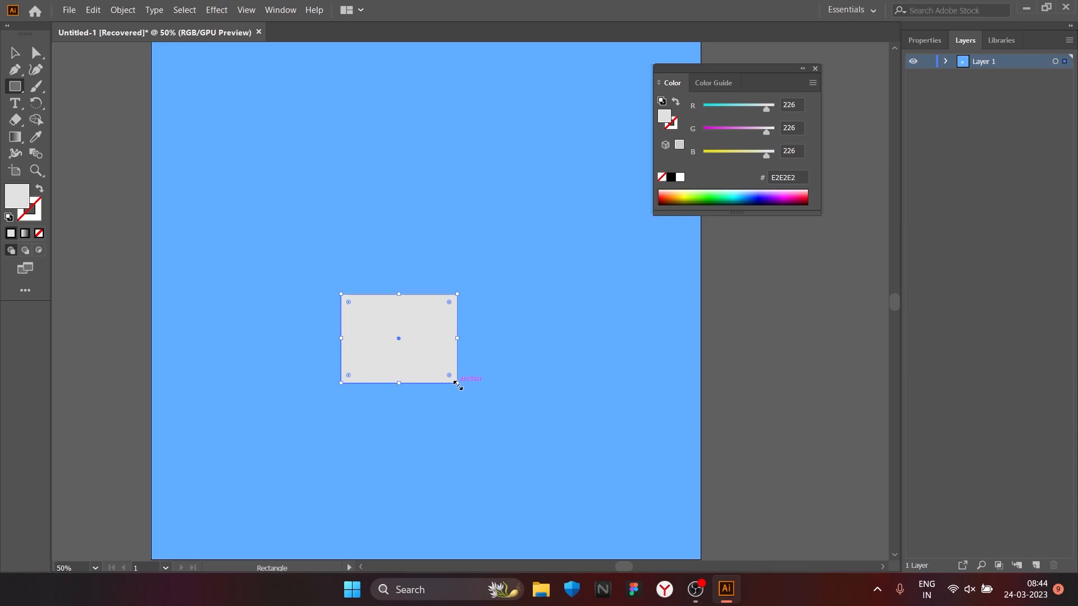
drag(457, 338, 479, 338)
double_click(15, 191)
text(000000)
click(844, 297)
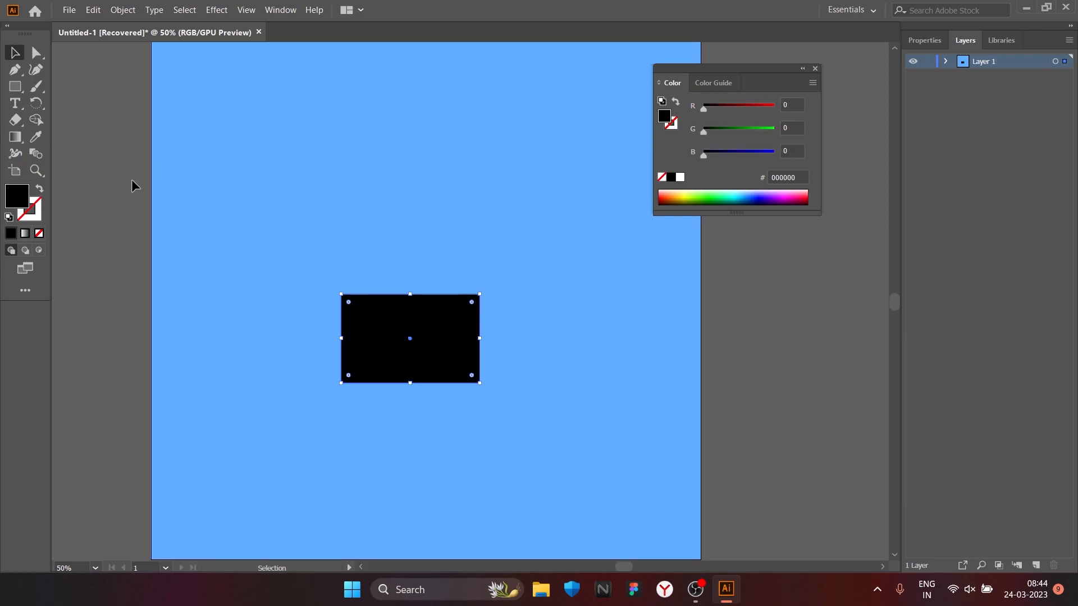
key(ctrl+z)
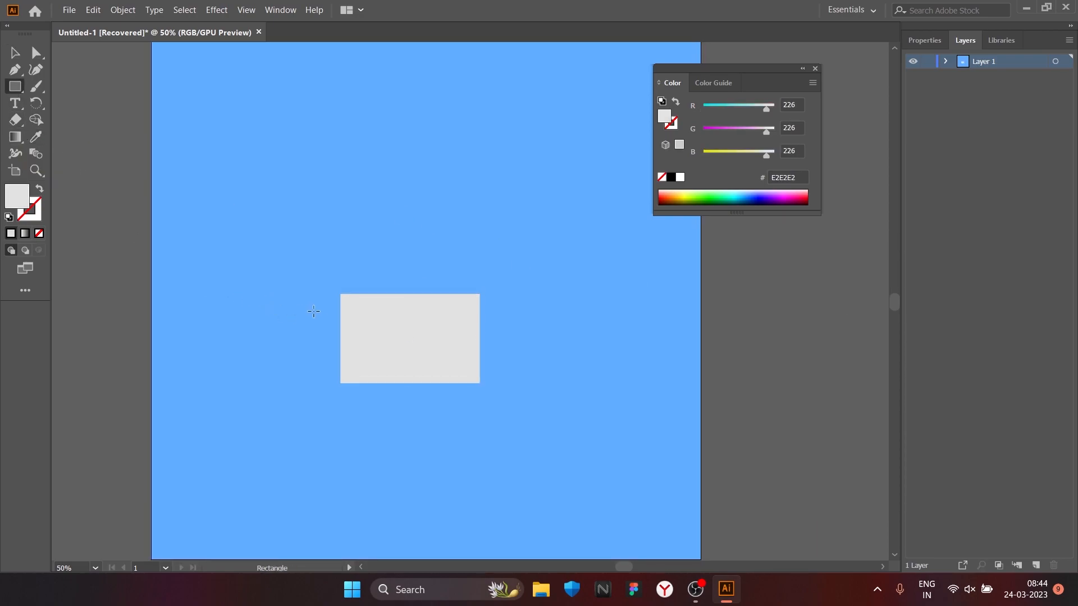
drag(364, 311, 483, 305)
key(ctrl+z)
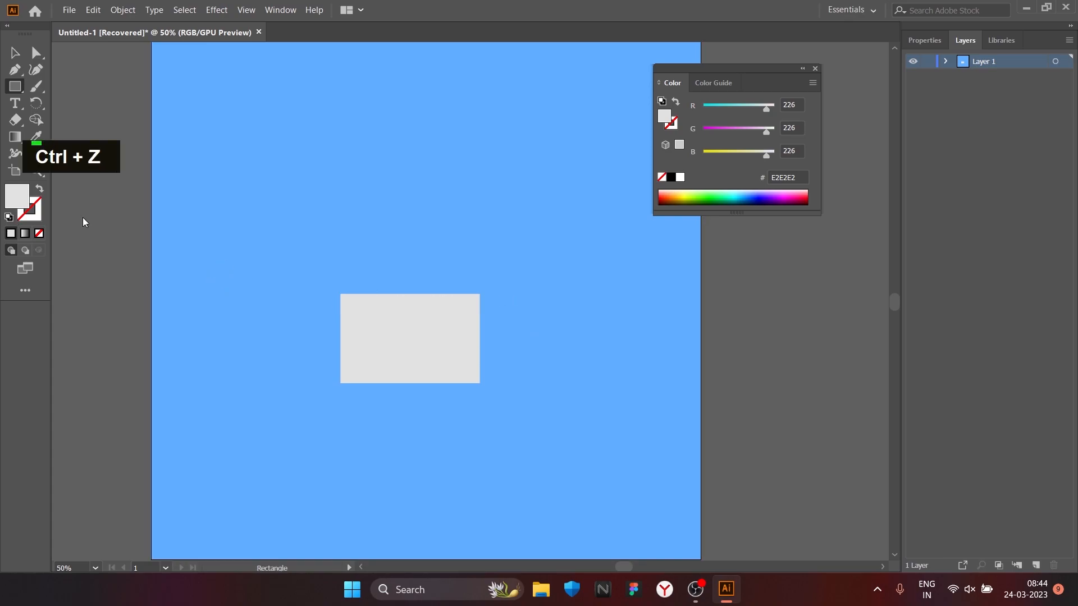
Step: Draw a thin strip about 275 px wide and 4 px high across the grey rectangle's upper part and fill it with black 000000
drag(339, 309, 487, 309)
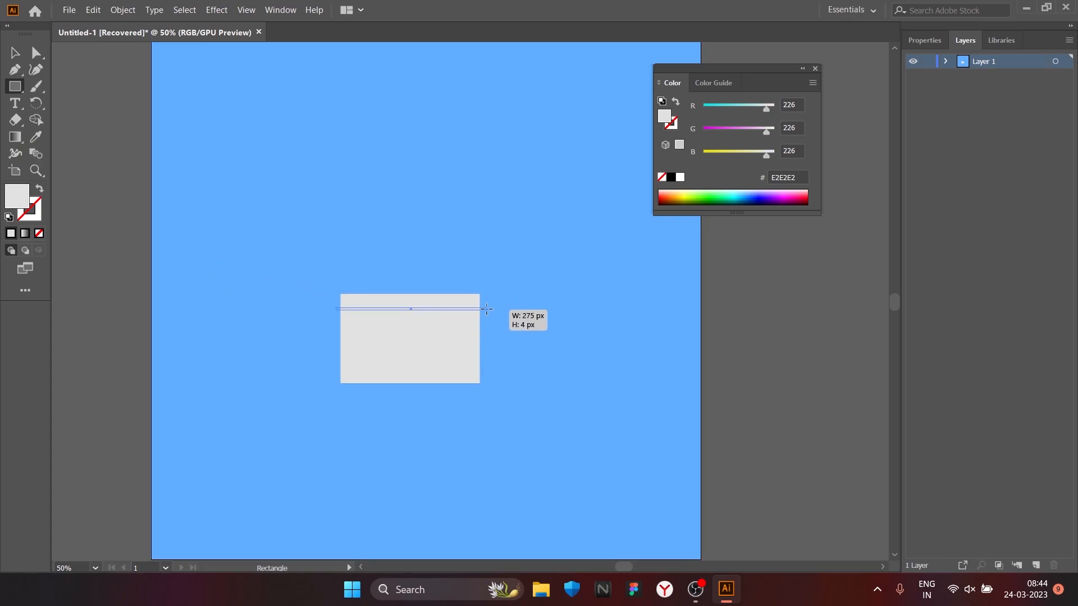
double_click(16, 196)
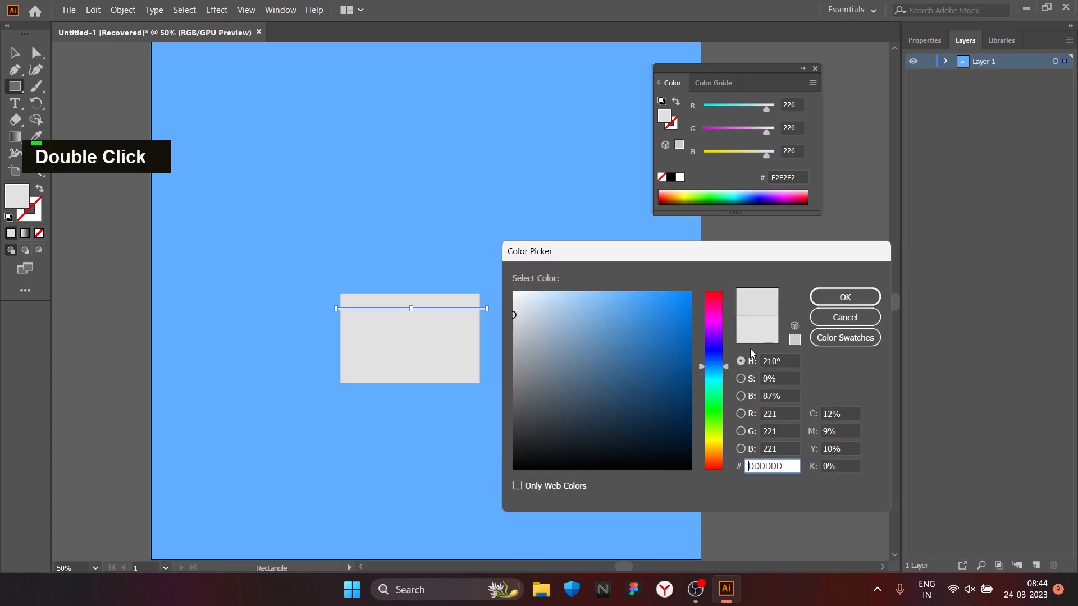
text(000000)
click(819, 303)
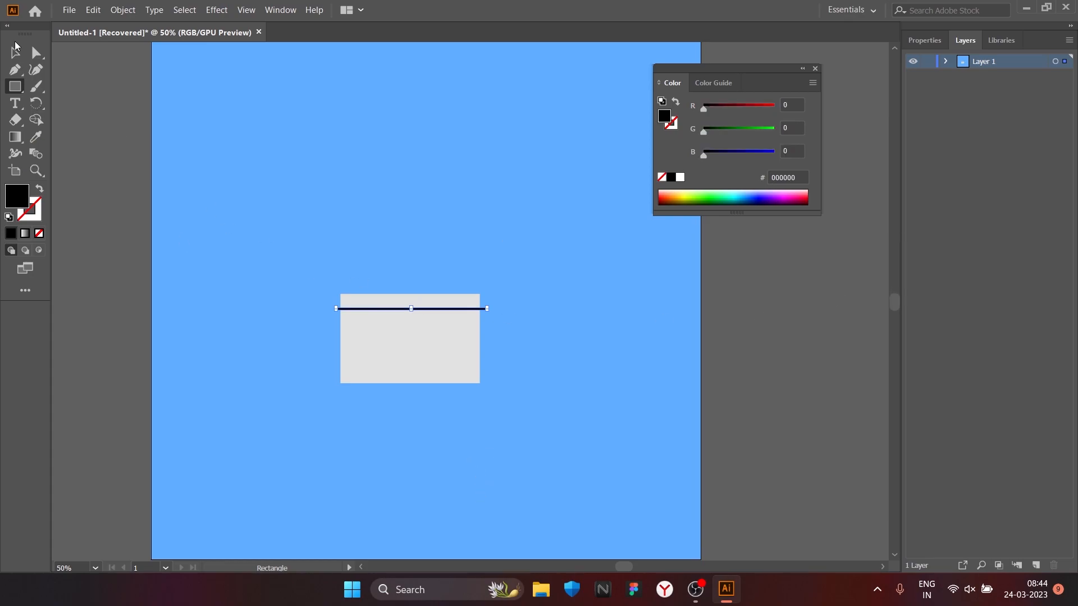
Step: Trim both ends of the black strip so they line up with the grey rectangle's side edges
alt+scroll(427, 338, up, 3)
alt+scroll(572, 256, up, 2)
alt+scroll(569, 247, up, 3)
drag(561, 246, 448, 252)
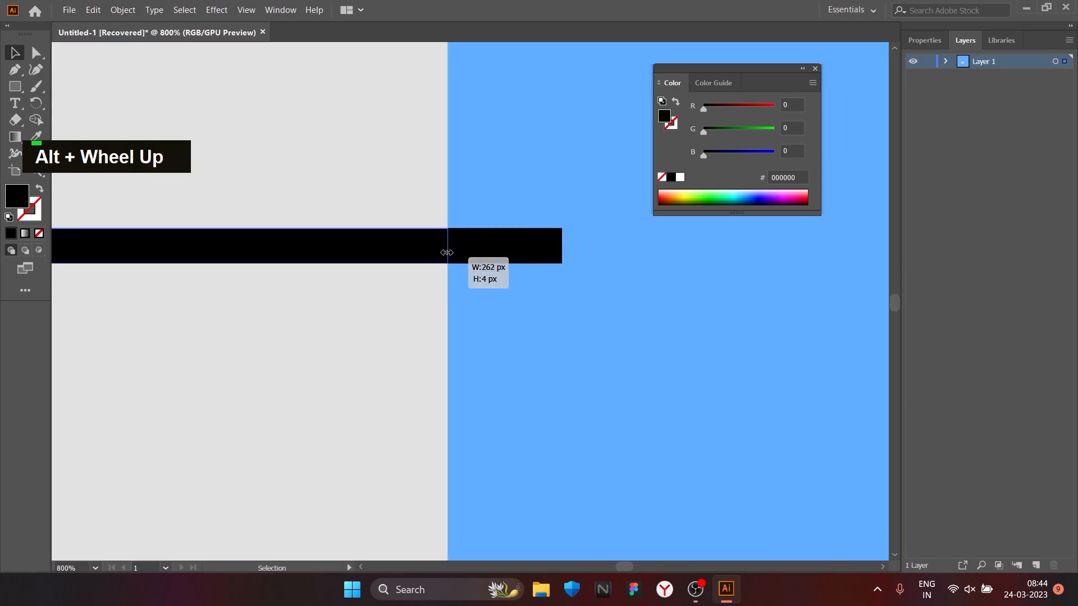
alt+scroll(447, 252, down, 4)
drag(211, 260, 414, 284)
alt+scroll(364, 284, up, 3)
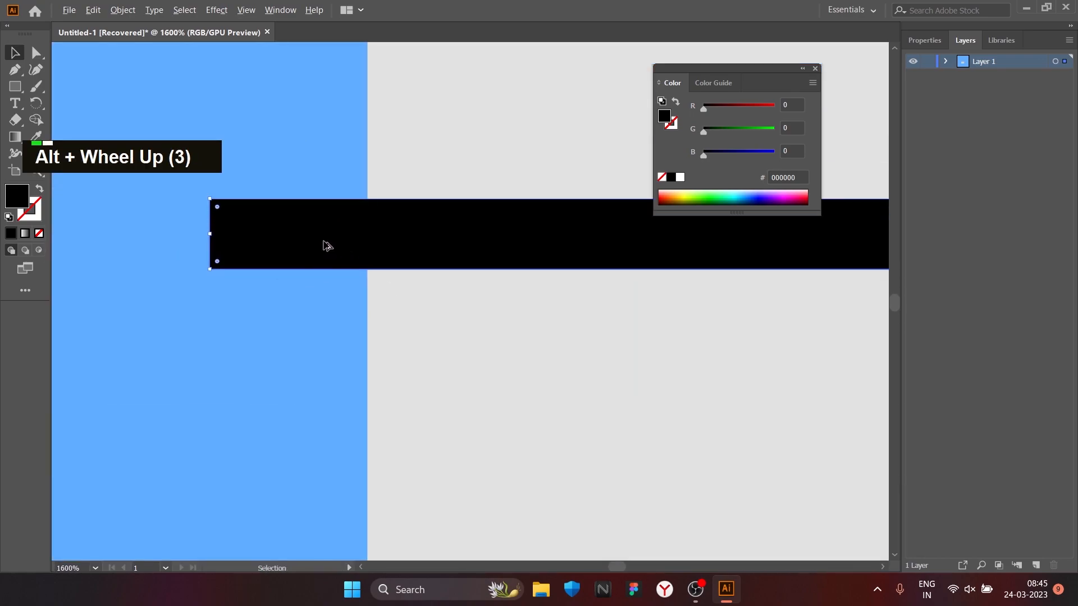
drag(214, 234, 373, 234)
alt+scroll(766, 359, down, 6)
drag(766, 358, 441, 336)
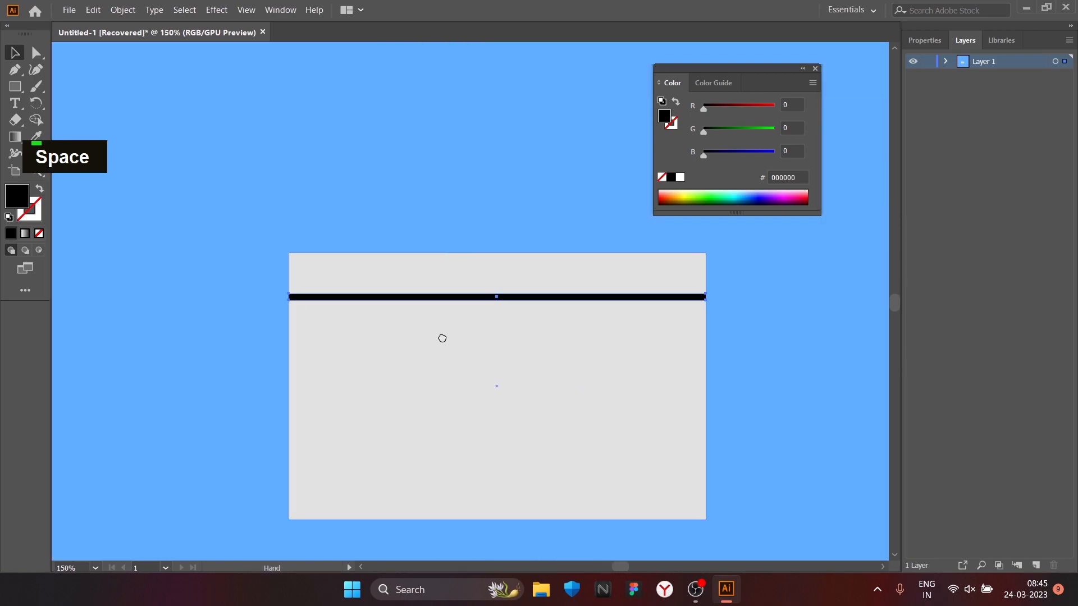
Step: Draw a rectangle directly beneath the left half of the light grey body and fill it with medium grey 939393
alt+scroll(84, 323, down, 1)
click(15, 86)
drag(352, 452, 478, 411)
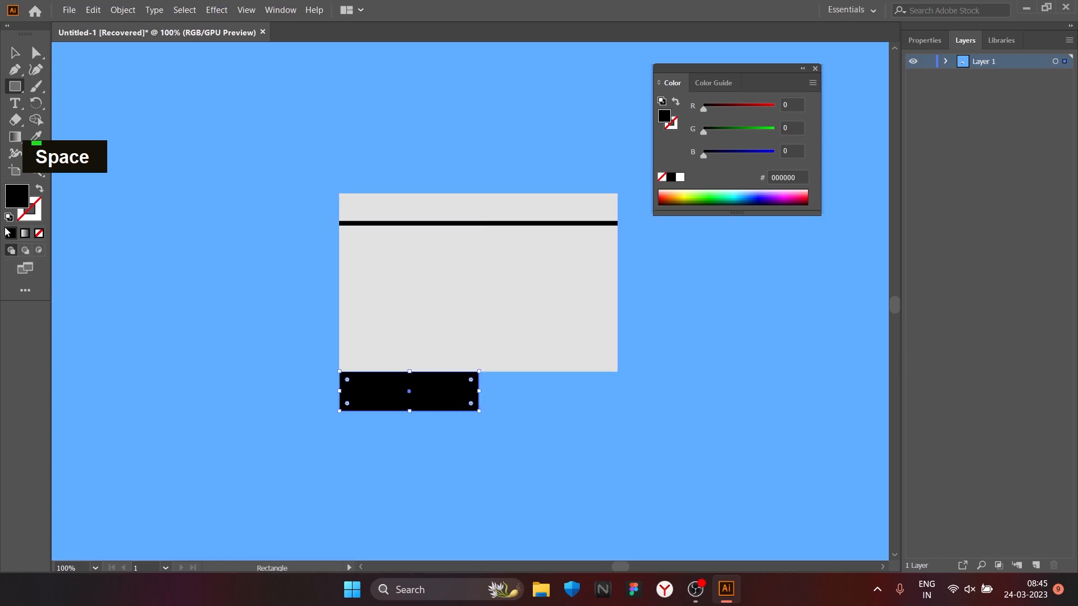
double_click(17, 205)
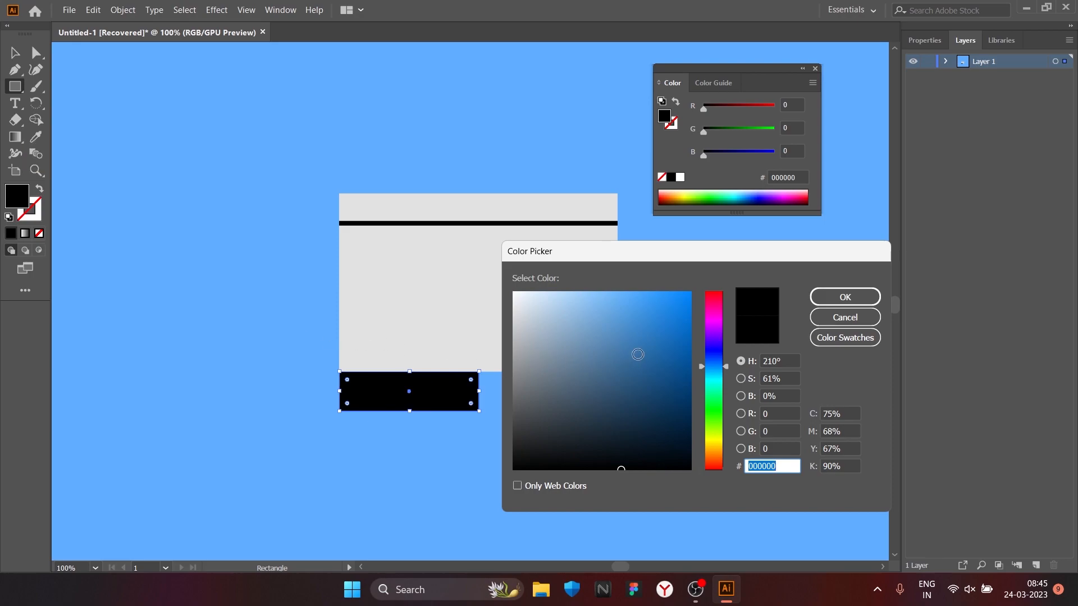
click(656, 338)
mouse_move(656, 337)
mouse_down()
mouse_move(668, 352)
mouse_move(633, 338)
mouse_up()
mouse_move(554, 350)
mouse_down()
mouse_move(513, 375)
mouse_move(490, 365)
mouse_up()
click(831, 303)
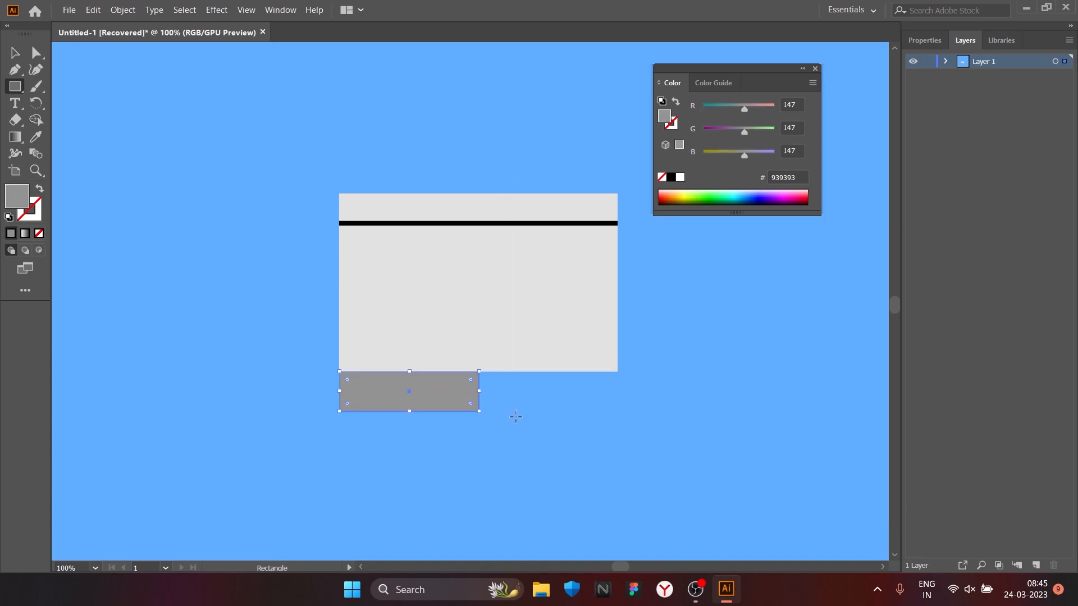
Step: Recolour the small rectangle beneath the grey body to pale blue BBDDF2
double_click(15, 190)
drag(585, 404, 577, 315)
click(842, 296)
double_click(25, 201)
key(Return)
double_click(17, 202)
click(579, 309)
click(577, 303)
click(575, 298)
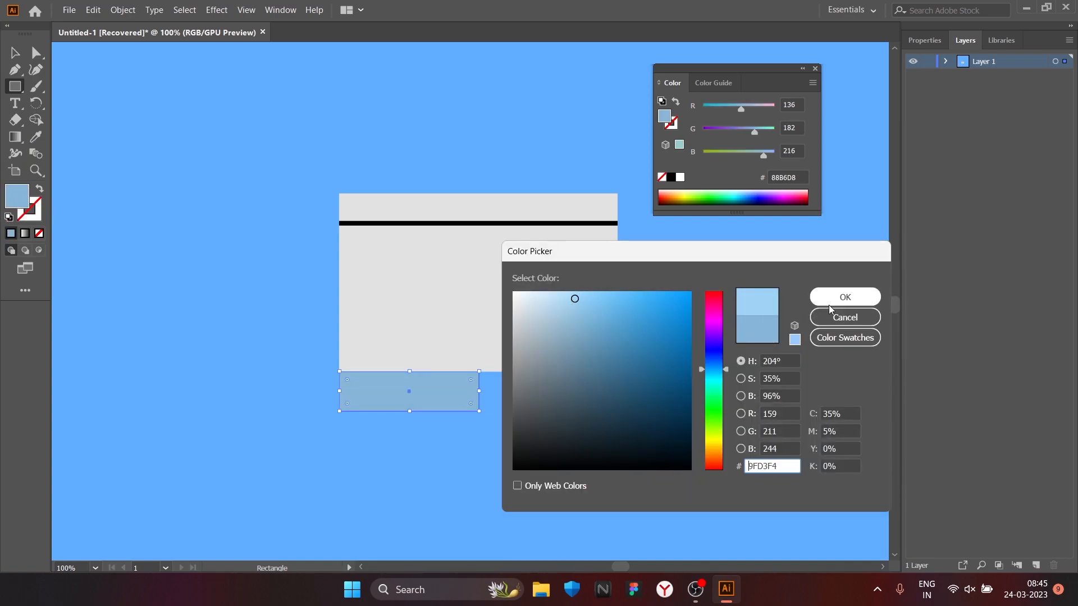
click(553, 299)
click(845, 296)
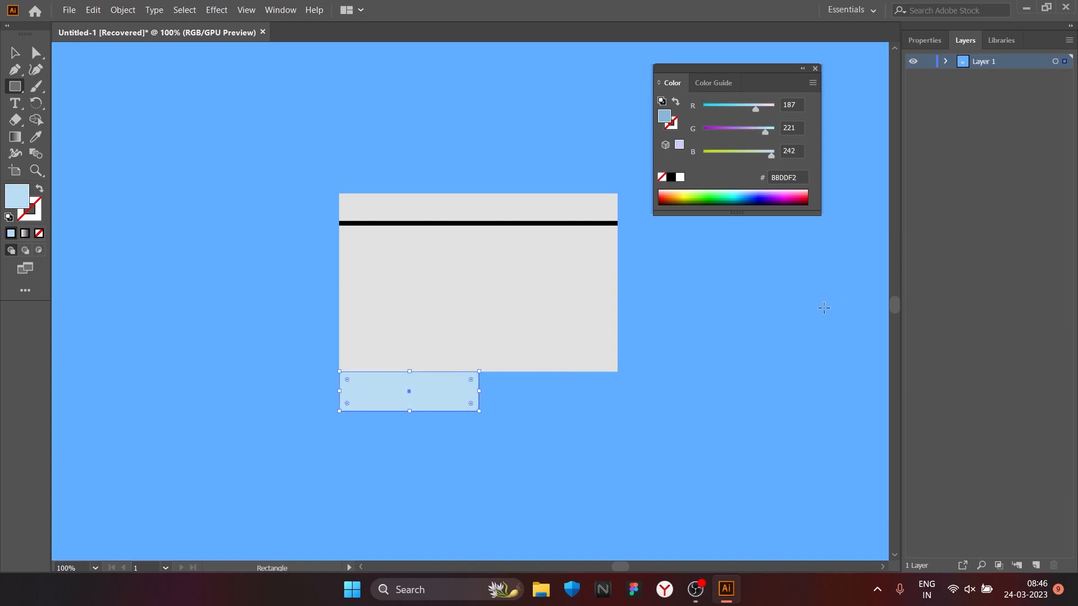
Step: Move the pale blue rectangle's lower-left corner point inward to slant its left side
click(35, 53)
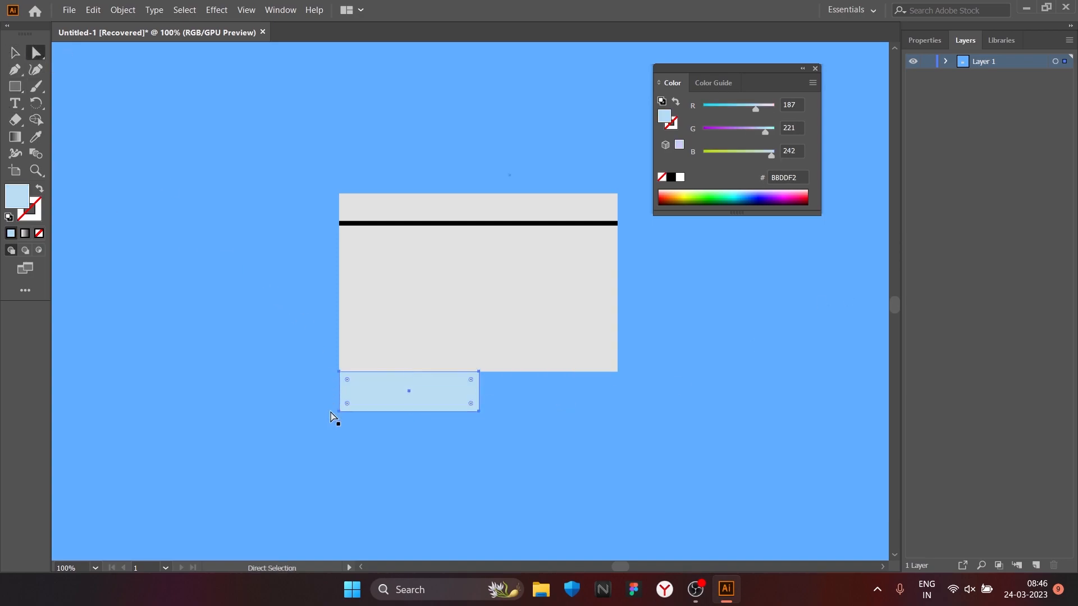
drag(347, 409, 375, 412)
key(ctrl+z)
double_click(341, 414)
Step: Duplicate the slanted pale blue piece beneath the body's right half and reflect the copy across the vertical axis
key(v)
drag(444, 392, 577, 388)
right_click(577, 387)
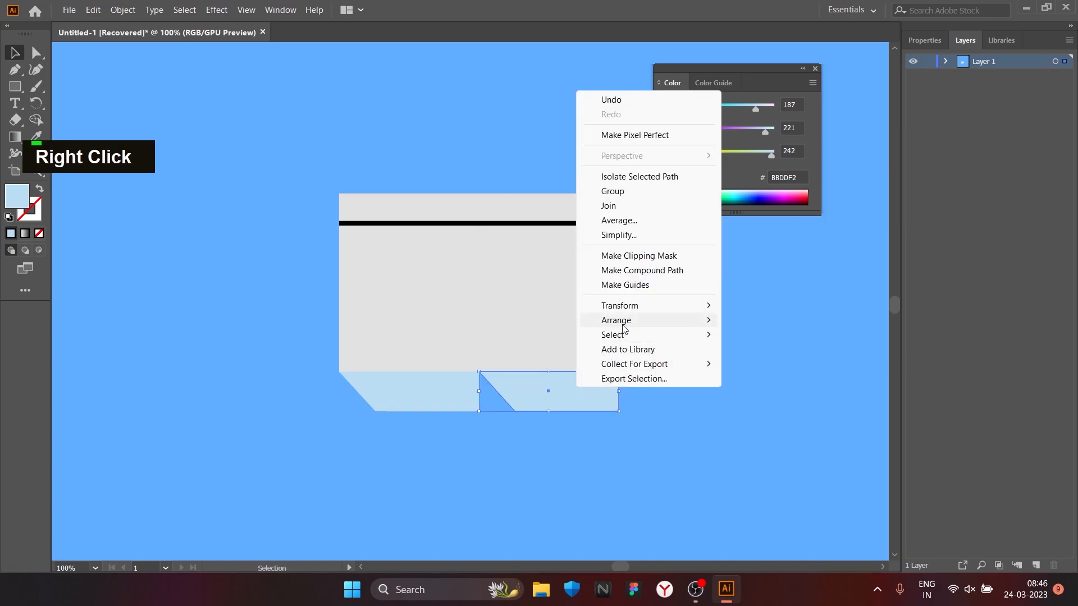
mouse_move(623, 305)
click(744, 353)
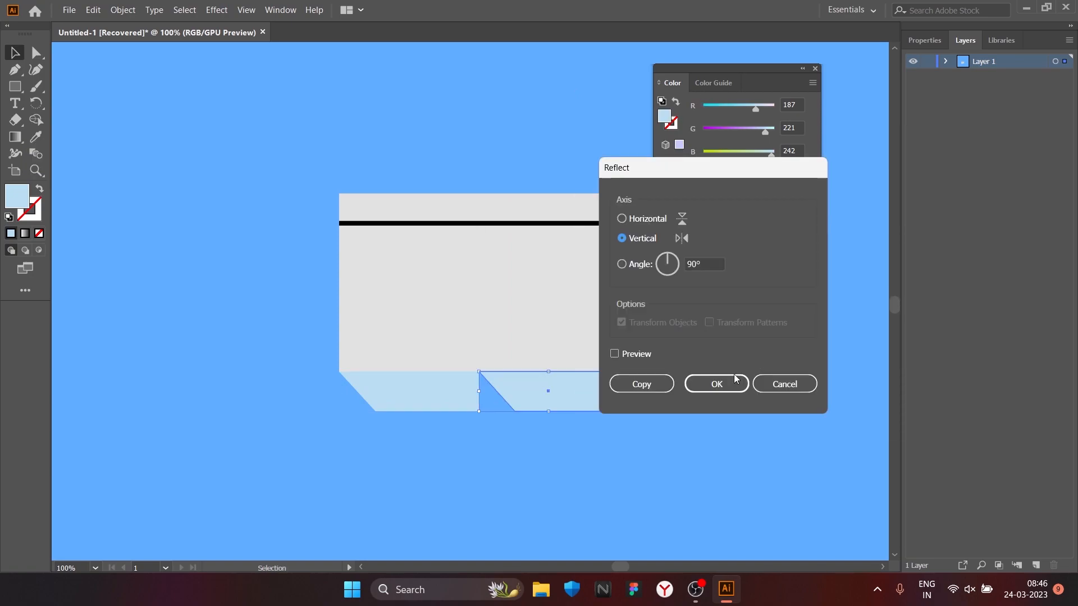
click(727, 383)
right_click(34, 328)
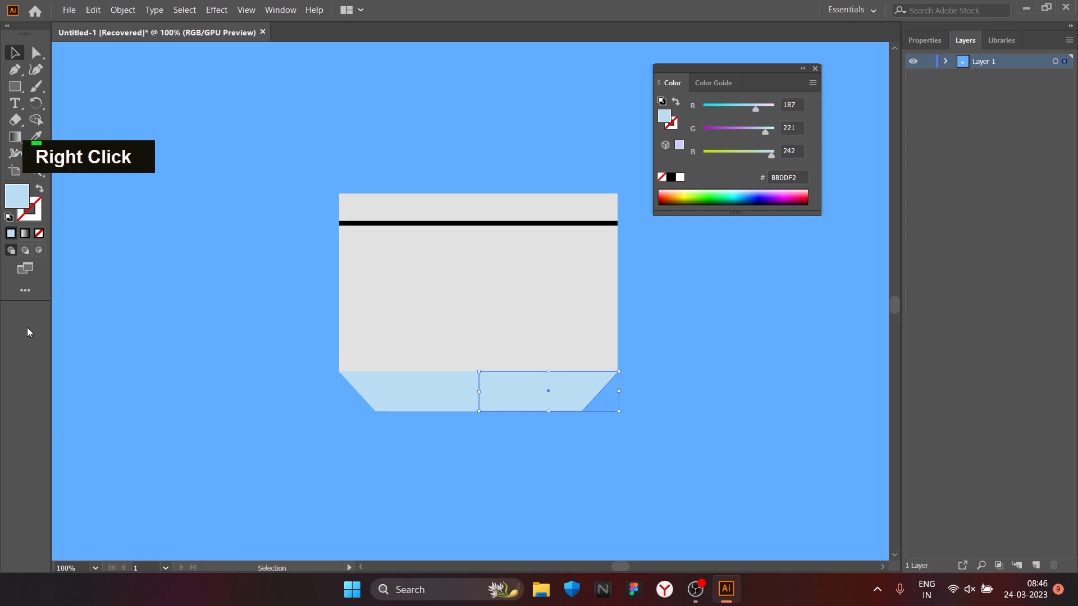
click(331, 377)
scroll(336, 378, up, 2)
drag(257, 359, 256, 360)
scroll(447, 459, down, 1)
scroll(440, 457, up, 1)
scroll(399, 391, up, 1)
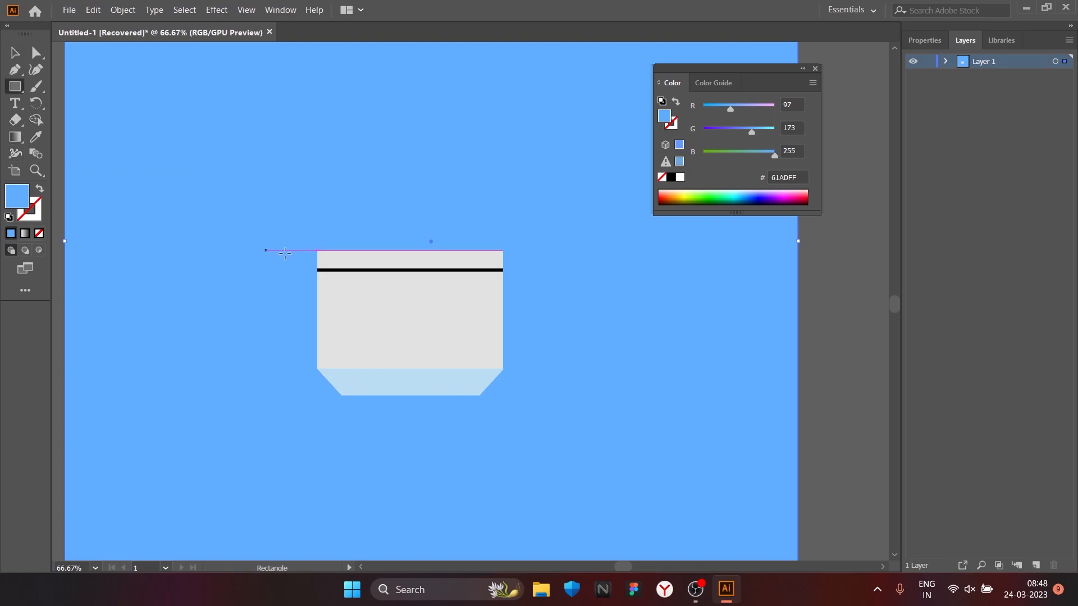
double_click(19, 198)
click(561, 387)
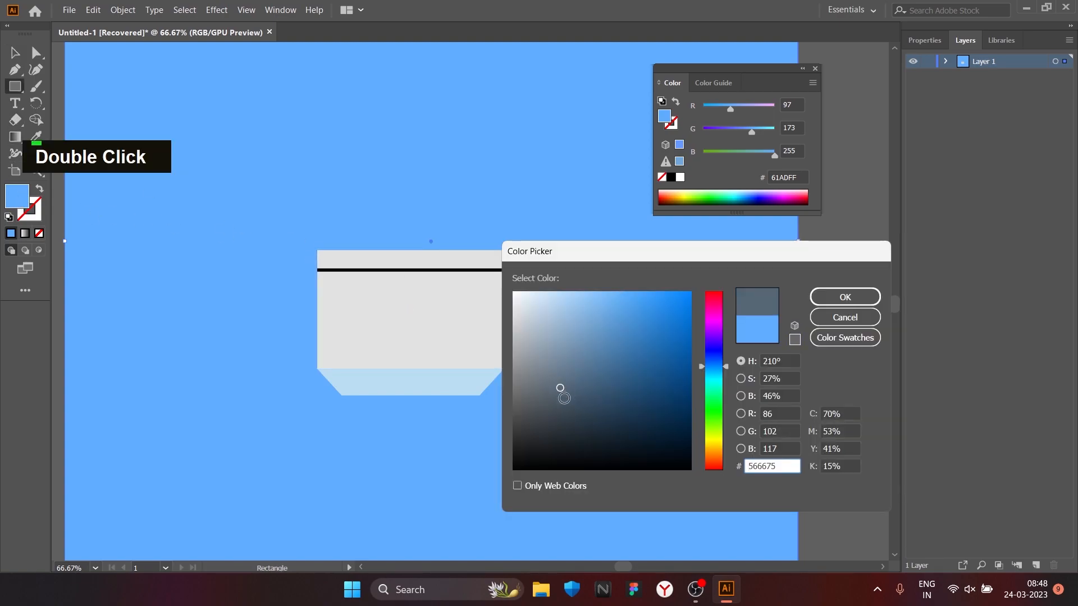
drag(563, 378, 569, 388)
click(845, 297)
key(ctrl+z)
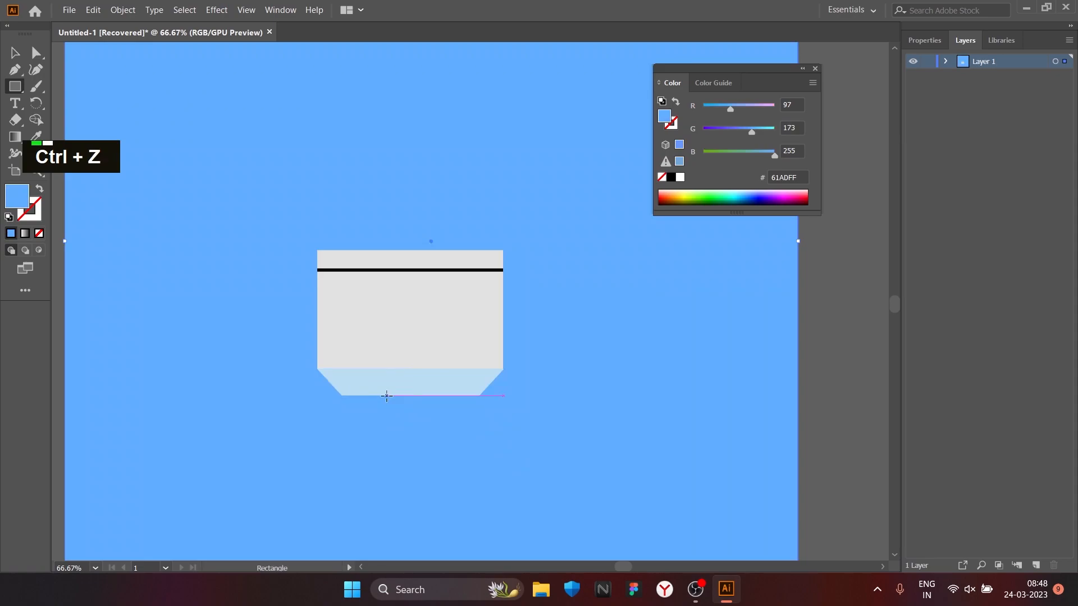
Step: Draw a rectangle beneath the middle of the pale blue base and fill it with slate grey 66737F
drag(367, 395, 458, 456)
double_click(17, 197)
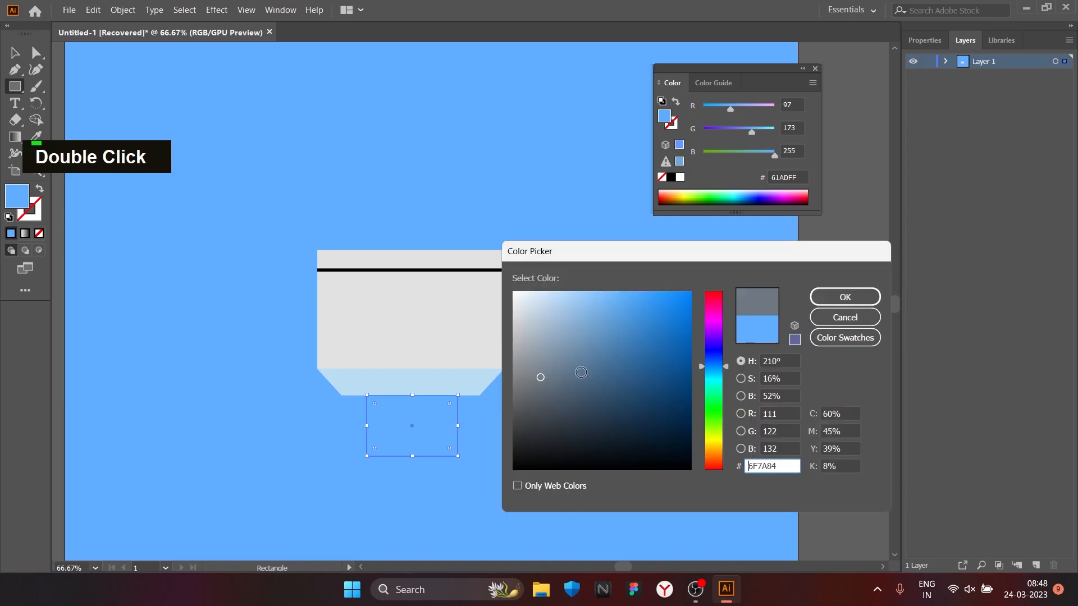
click(577, 382)
click(560, 377)
click(565, 387)
click(549, 373)
click(549, 380)
click(844, 297)
Step: Move the slate grey rectangle so it sits centred and flush against the underside of the pale blue base
key(v)
drag(419, 427, 426, 390)
scroll(428, 426, up, 3)
key(shift)
key(shift)
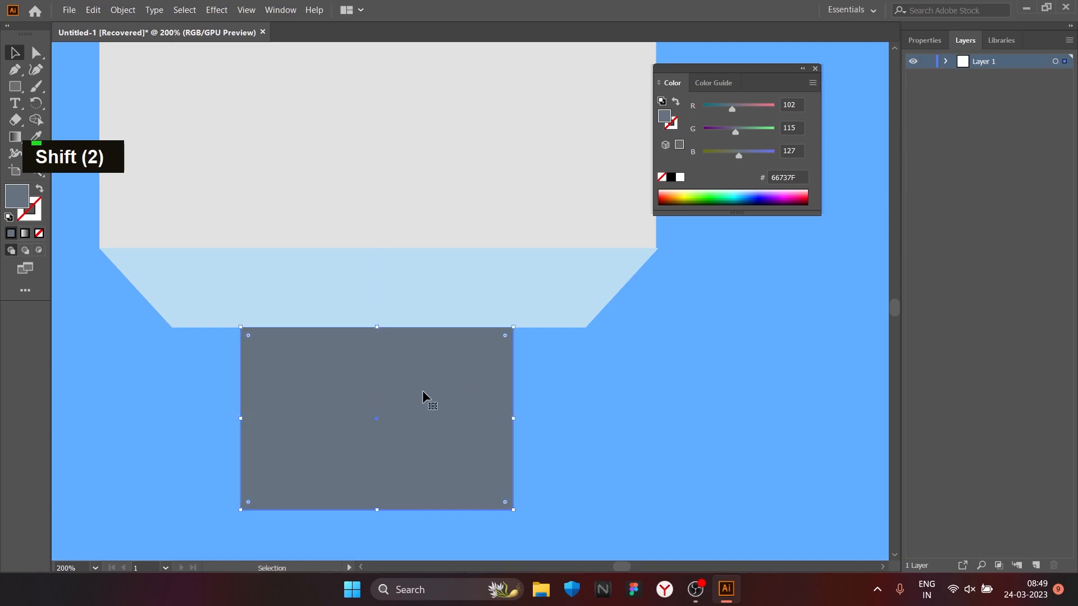
Step: Draw a small rectangle below the left half of the slate grey block and fill it with dark grey 3C4449
scroll(422, 399, down, 3)
scroll(173, 345, up, 1)
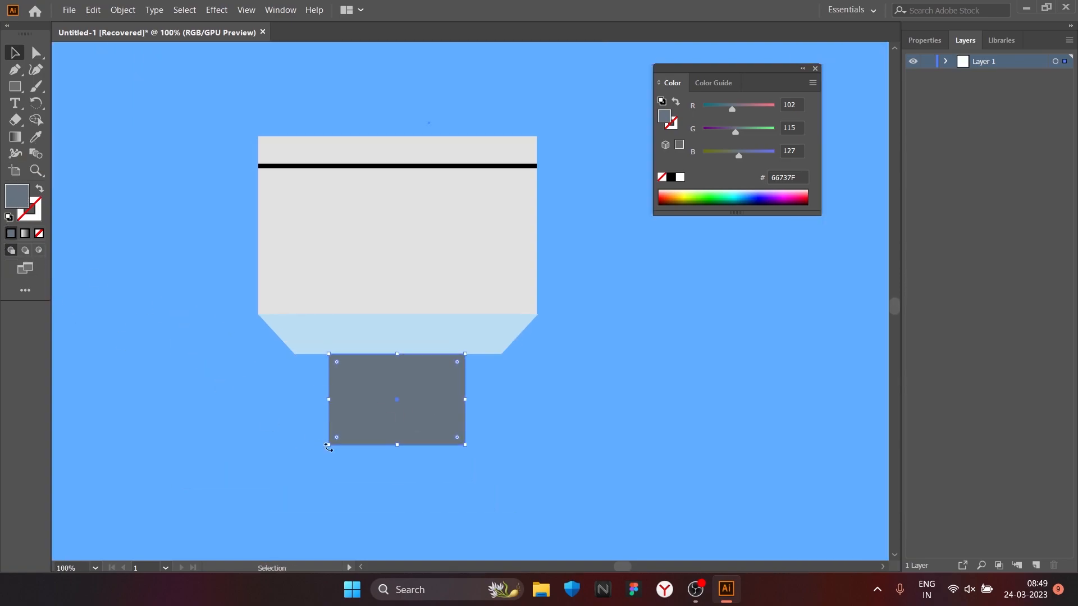
scroll(330, 449, up, 1)
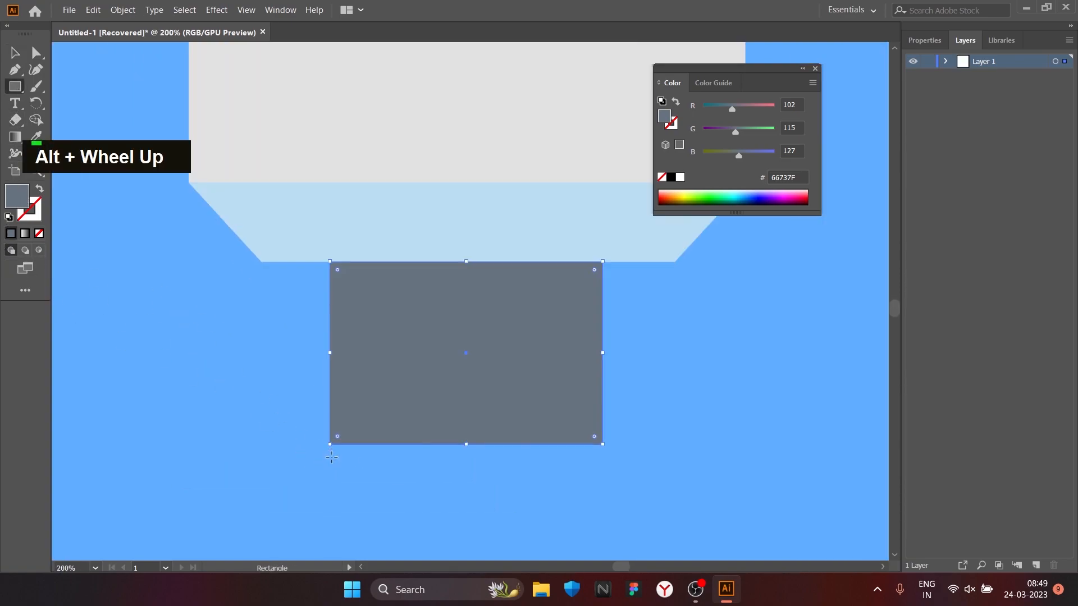
drag(330, 453, 464, 499)
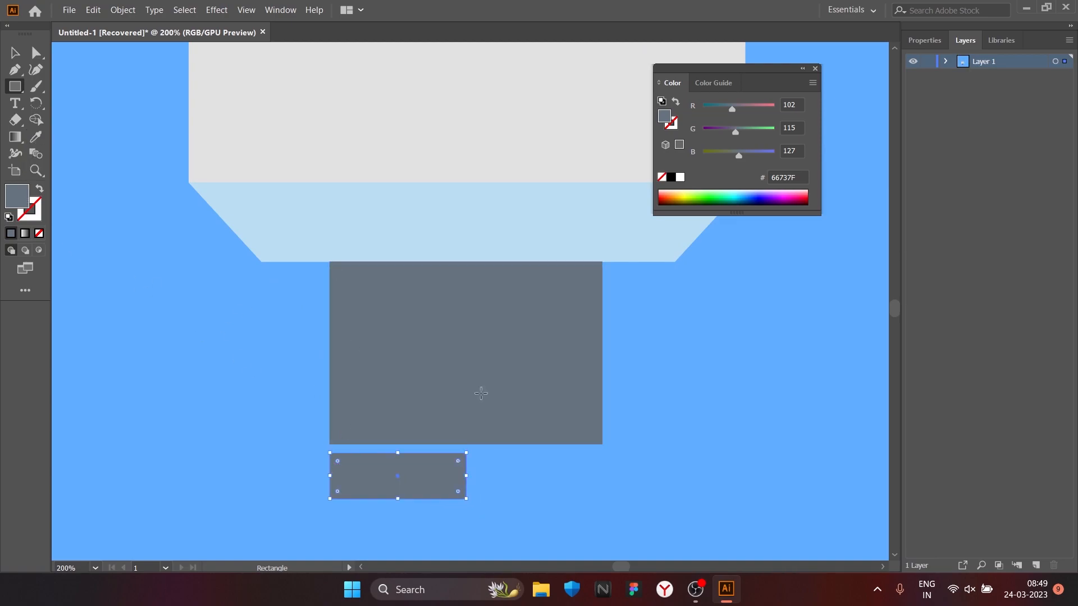
double_click(21, 204)
click(548, 425)
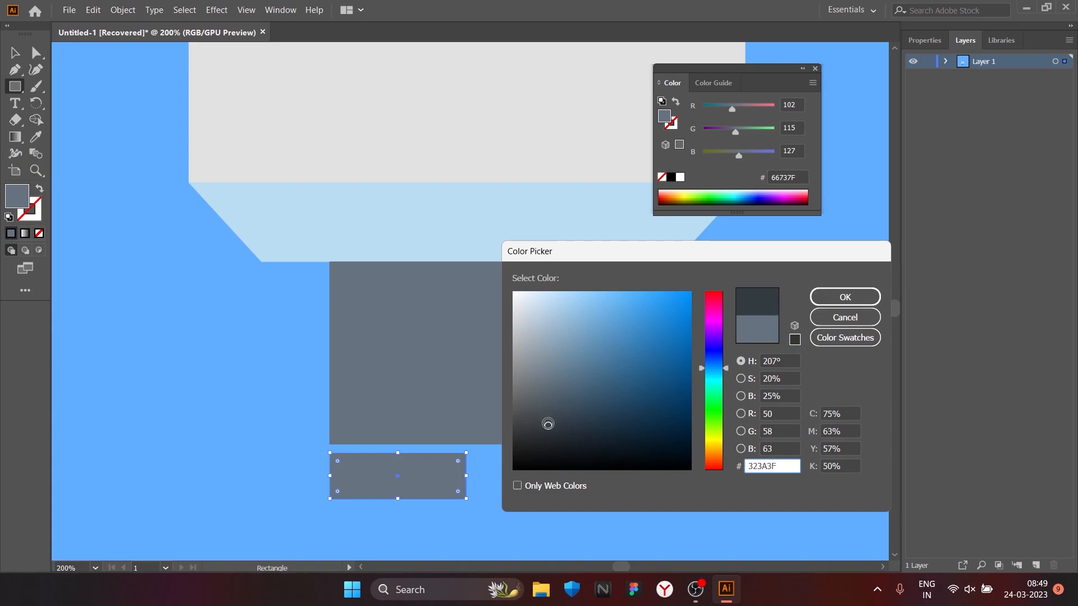
click(544, 419)
click(847, 301)
Step: Move the dark grey rectangle's lower-left corner point inward to slant its left side
click(36, 53)
mouse_move(331, 499)
mouse_down()
mouse_move(313, 498)
mouse_move(349, 499)
mouse_move(337, 495)
mouse_up()
key(ctrl+z)
click(331, 505)
double_click(314, 498)
click(331, 499)
key(ctrl+z)
key(ctrl+z)
click(333, 501)
click(332, 499)
click(331, 500)
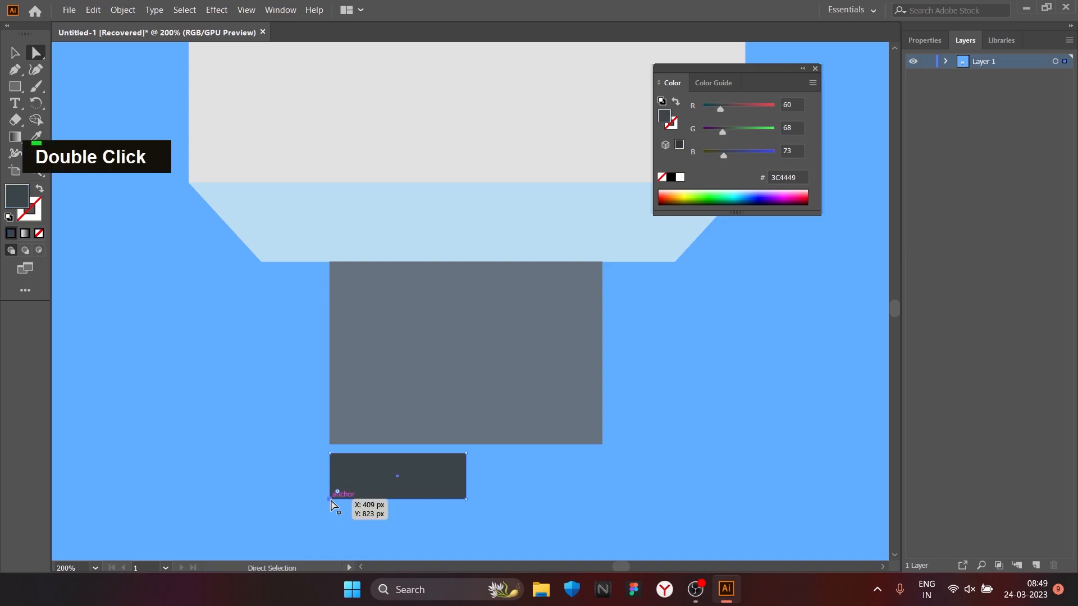
drag(343, 496, 353, 498)
Step: Copy the slanted dark grey shape beside itself and reflect the copy to complete the symmetrical foot under the slate block
key(v)
drag(446, 486, 585, 483)
right_click(578, 469)
mouse_move(674, 386)
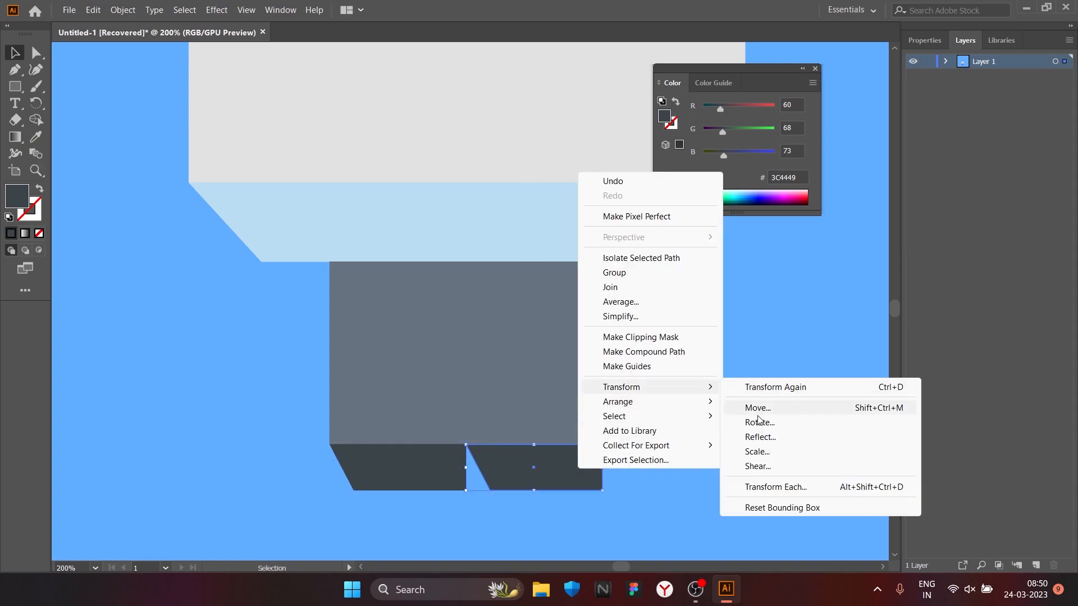
click(730, 436)
key(Return)
scroll(462, 383, down, 1)
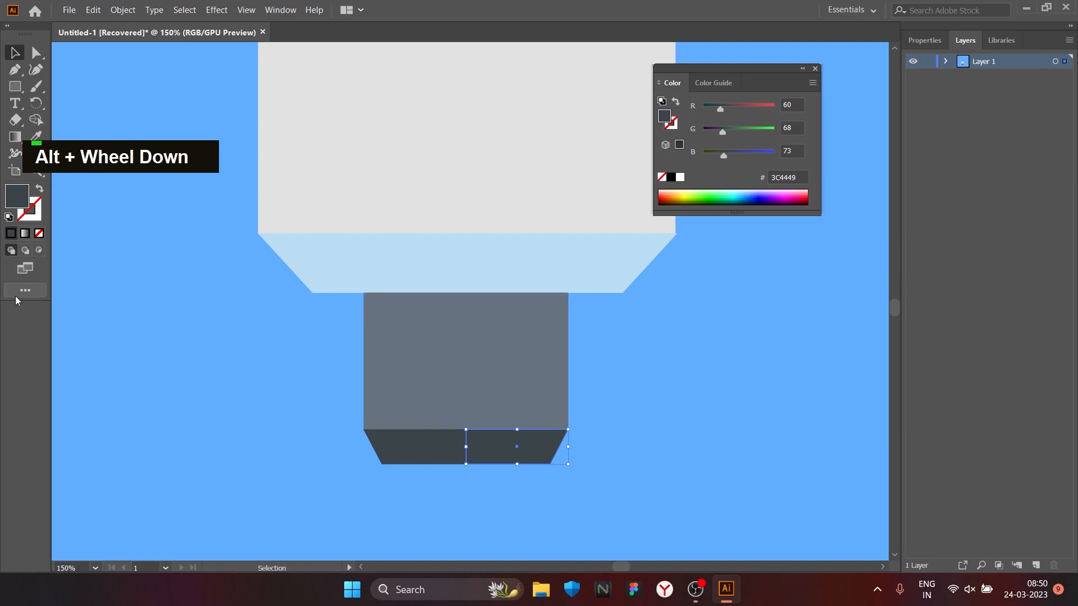
Step: Draw a small rectangle beneath the dark grey foot in the slate block's colour 66737F and centre it
key(m)
scroll(452, 463, up, 2)
drag(438, 462, 543, 479)
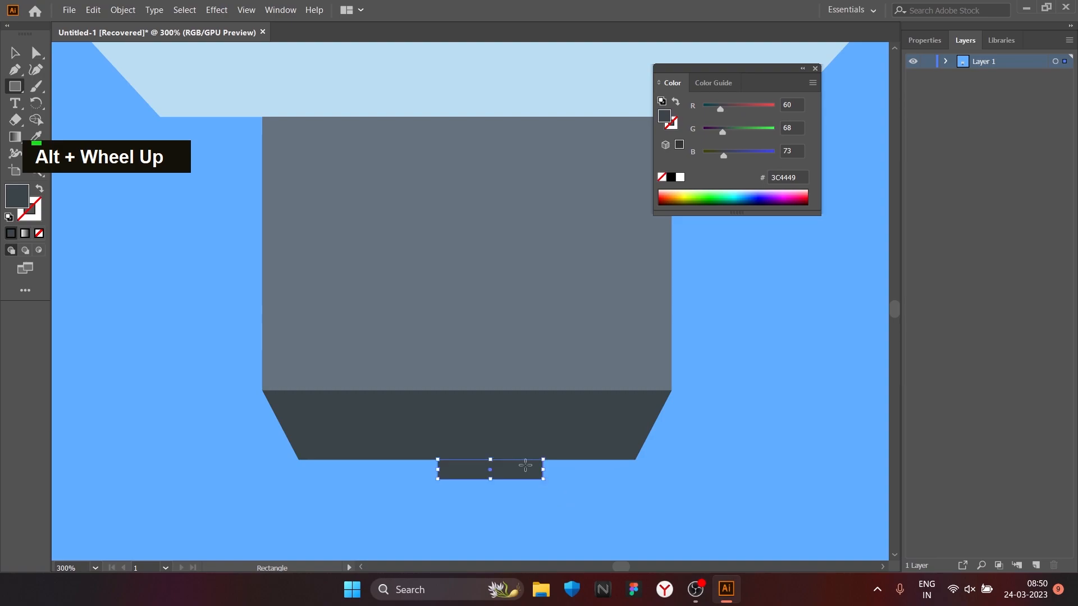
double_click(17, 204)
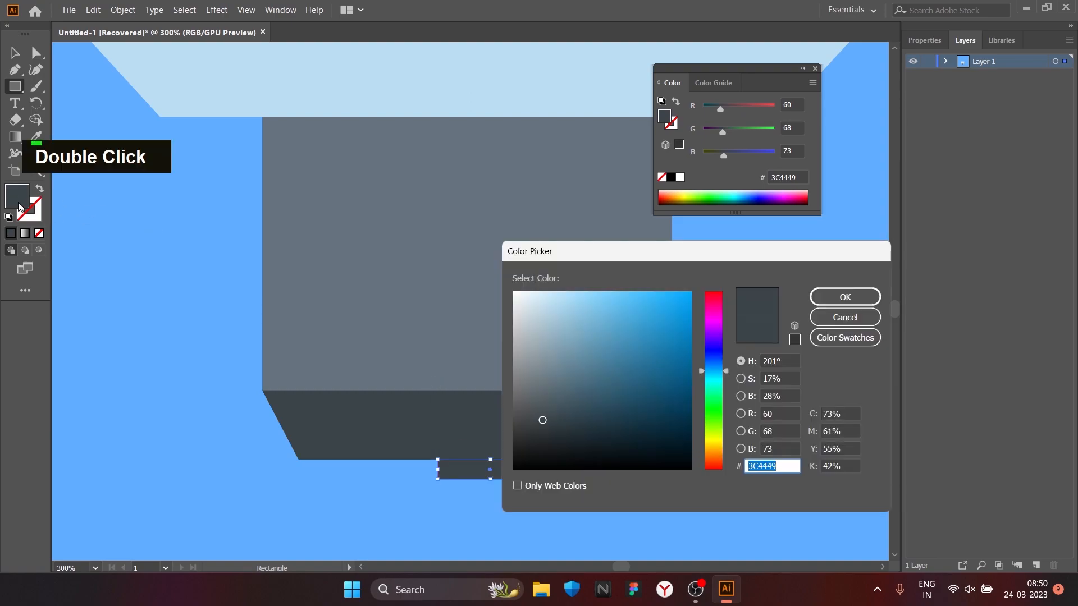
key(Return)
click(36, 137)
click(585, 261)
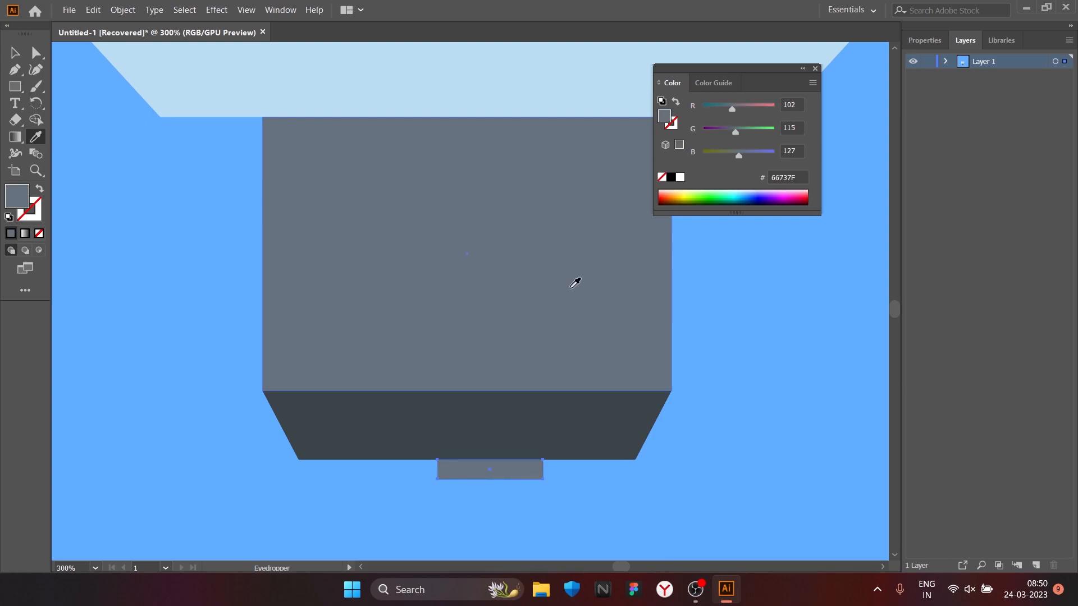
drag(519, 476, 496, 476)
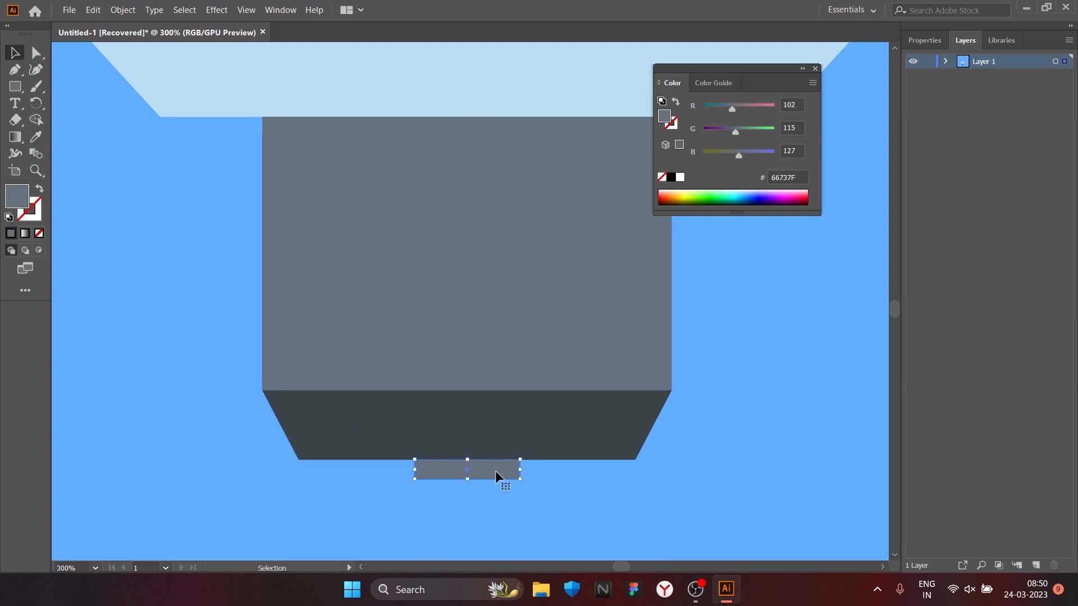
alt+scroll(160, 297, down, 1)
Step: Draw a thin slate grey rectangle across the upper part of the slate block, protruding slightly on both sides
click(9, 86)
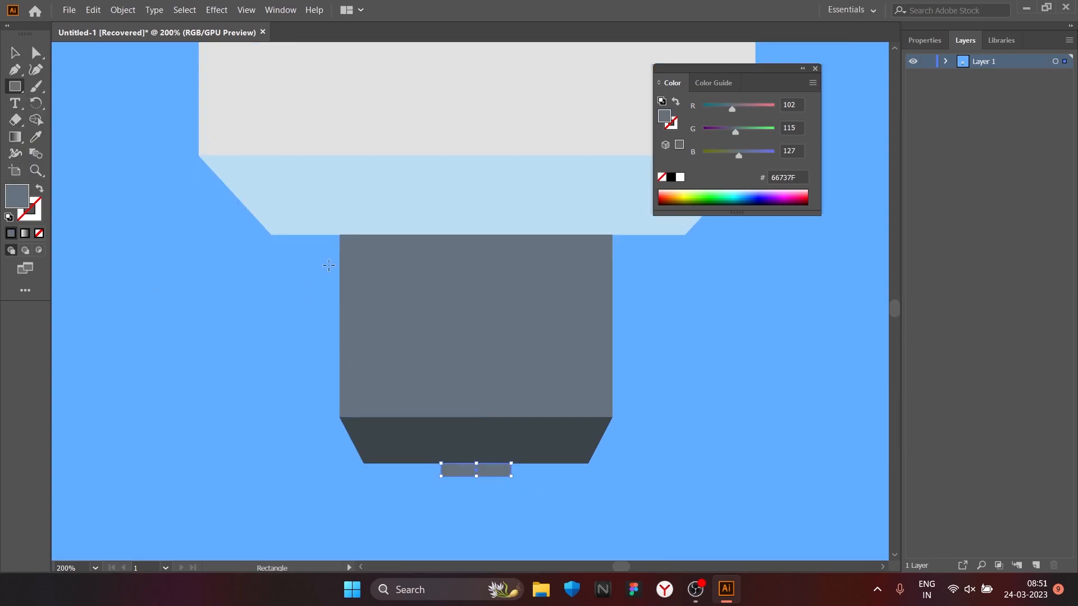
drag(329, 268, 623, 292)
click(302, 387)
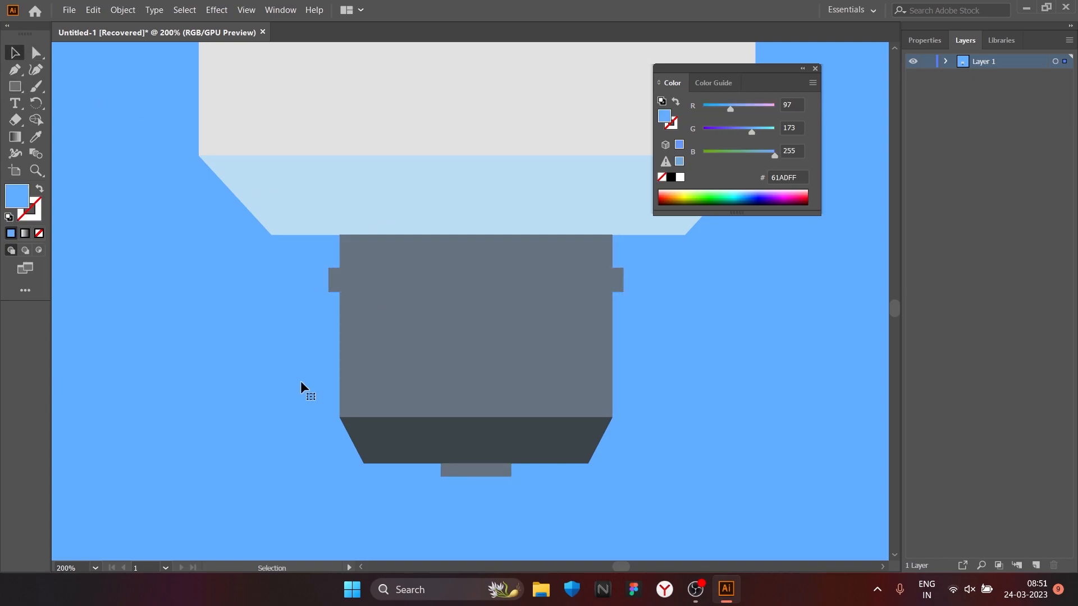
Step: Draw a full-height vertical strip about 52 by 162 px near the grey body's right edge and fill it with blue 7DAAD1
scroll(311, 386, down, 5)
scroll(313, 385, up, 2)
scroll(312, 386, up, 1)
scroll(311, 383, down, 1)
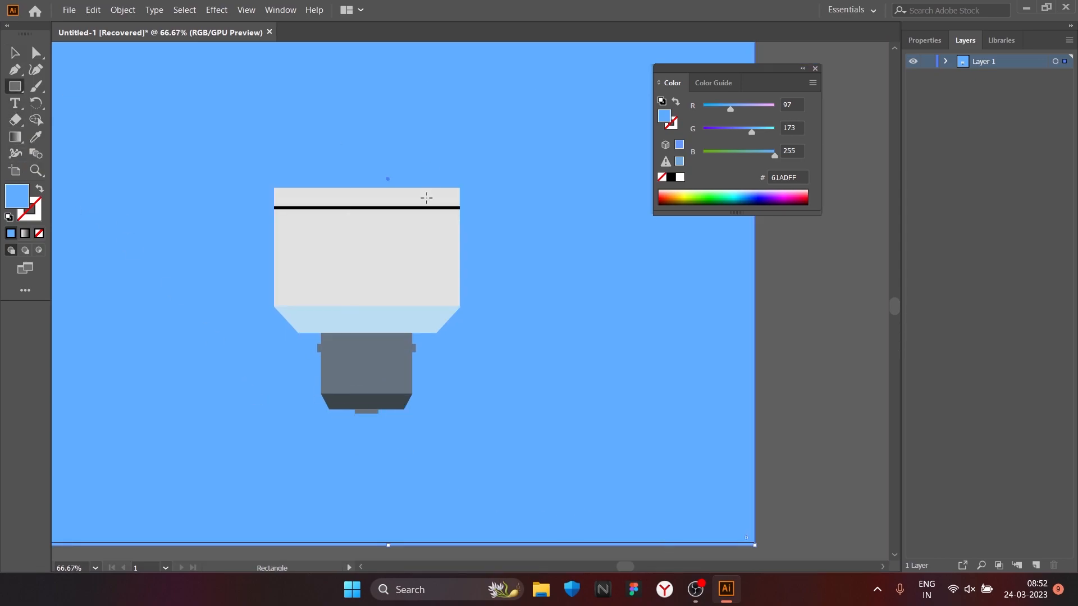
drag(413, 188, 450, 306)
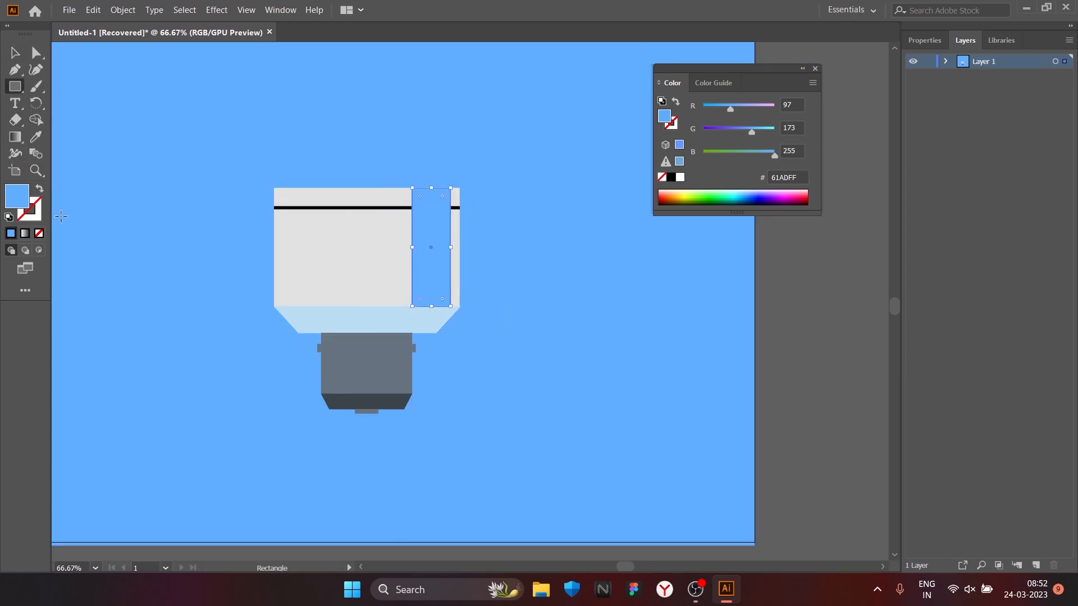
double_click(22, 197)
mouse_move(616, 318)
mouse_down()
mouse_move(578, 330)
mouse_move(584, 324)
mouse_up()
key(Return)
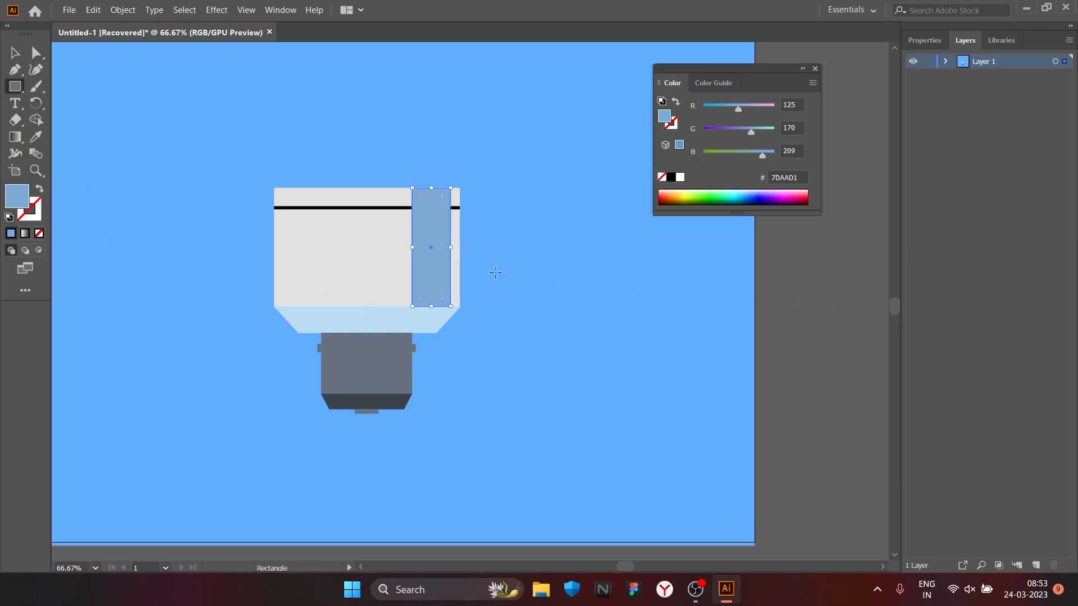
scroll(419, 317, up, 5)
right_click(283, 192)
click(261, 223)
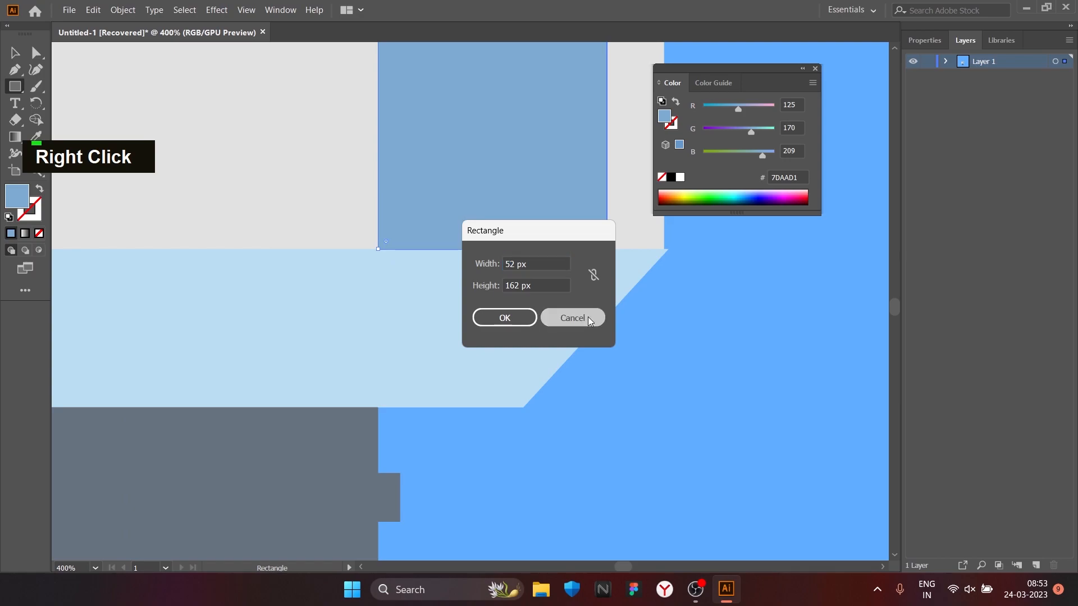
click(586, 318)
click(15, 119)
key(v)
click(101, 97)
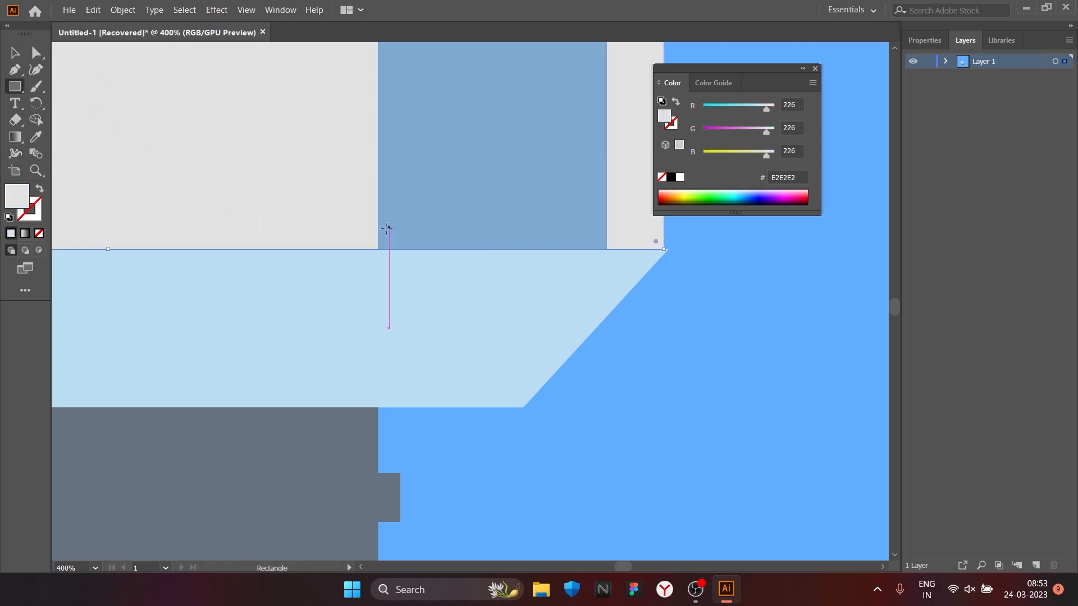
Step: Draw a rectangle on the pale blue base beneath the blue strip, matching the strip's width and its colour 7DAAD1
mouse_move(435, 267)
mouse_down()
mouse_move(605, 306)
mouse_move(610, 351)
mouse_move(592, 343)
mouse_move(592, 407)
mouse_up()
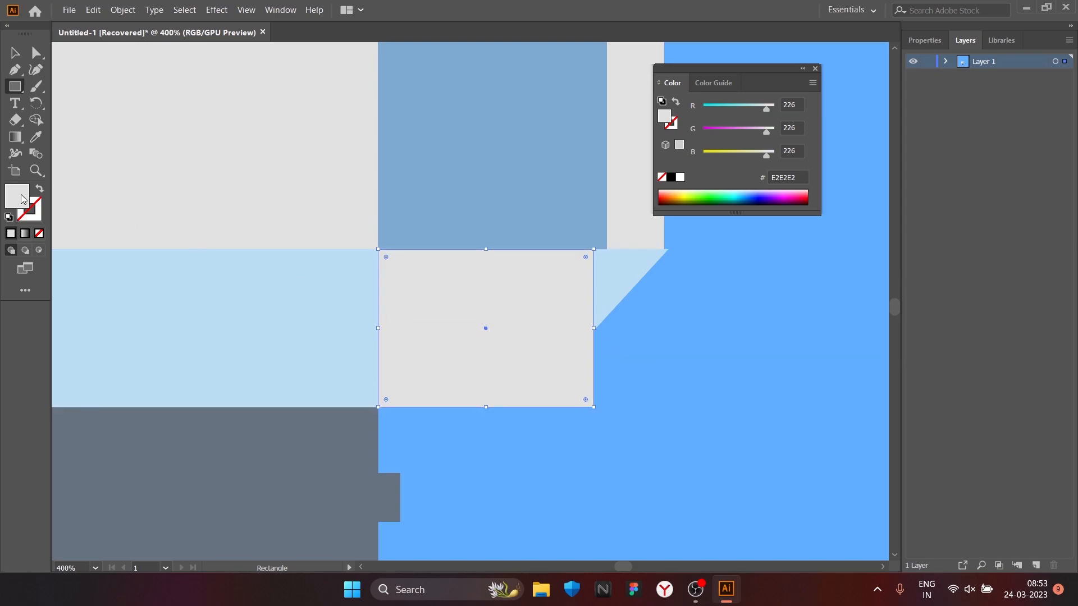
double_click(17, 196)
click(844, 317)
click(37, 137)
click(519, 202)
click(37, 53)
click(15, 53)
drag(594, 328, 607, 329)
Step: Slant the lower blue rectangle toward the centre by shifting its bottom corner points along the base's lower edge
key(a)
drag(509, 408, 376, 406)
key(ctrl+z)
click(561, 409)
click(561, 408)
click(522, 407)
click(563, 406)
key(ctrl+z)
key(ctrl+z)
click(547, 411)
Step: Bring the black horizontal line in front of the vertical blue strip
scroll(454, 378, up, 4)
click(399, 194)
right_click(398, 193)
mouse_move(421, 423)
click(583, 426)
click(371, 303)
Step: Draw a narrow full-height light grey E2E2E2 rectangle between the blue strip and the body's right edge
scroll(365, 297, down, 2)
scroll(501, 308, up, 2)
click(501, 303)
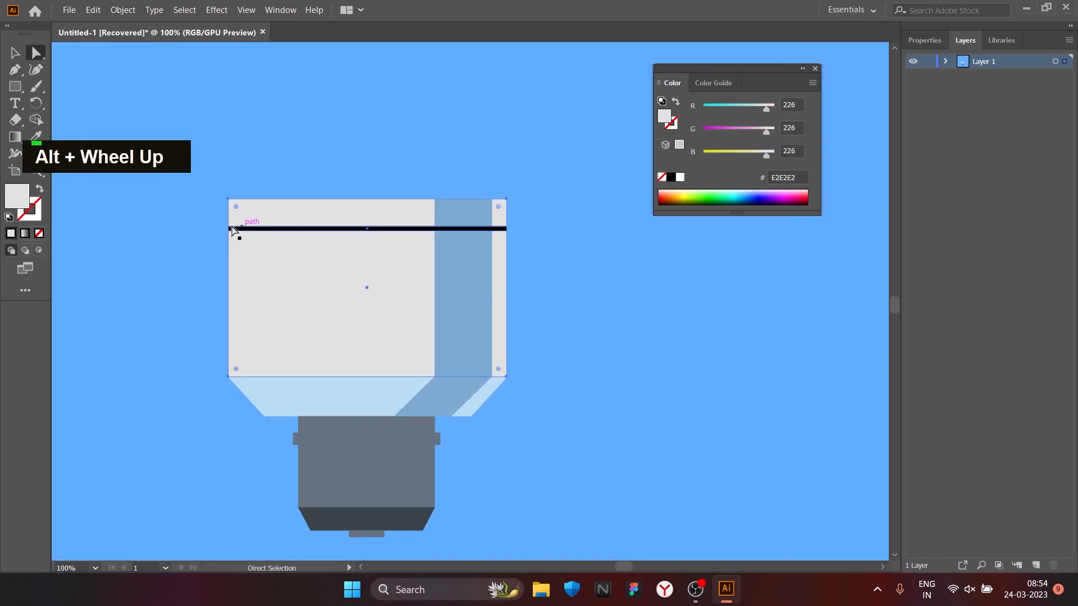
click(15, 86)
scroll(523, 270, up, 3)
scroll(447, 83, down, 2)
drag(439, 68, 470, 171)
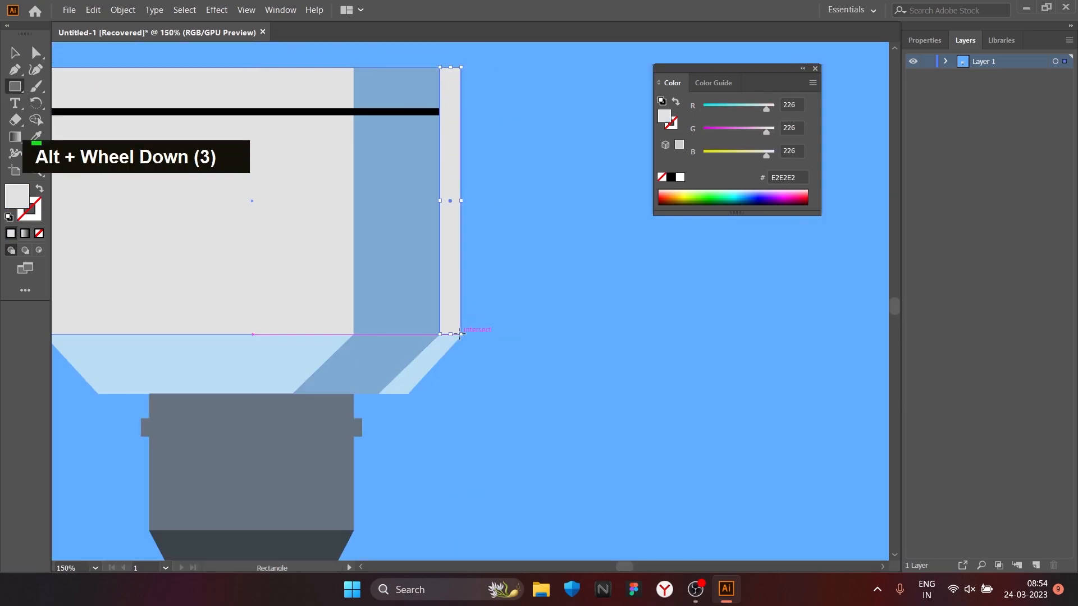
drag(459, 335, 461, 334)
Step: Draw a rectangle about 13 px wide over the base beneath the narrow grey strip and fill it with ADCFE0
scroll(442, 333, up, 3)
double_click(231, 251)
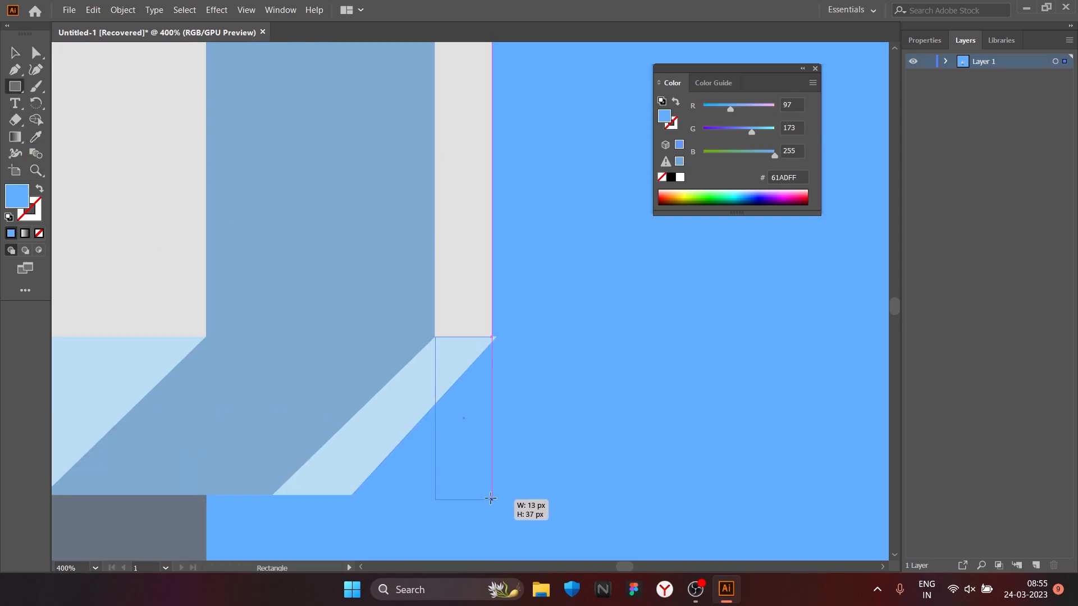
drag(491, 499, 492, 494)
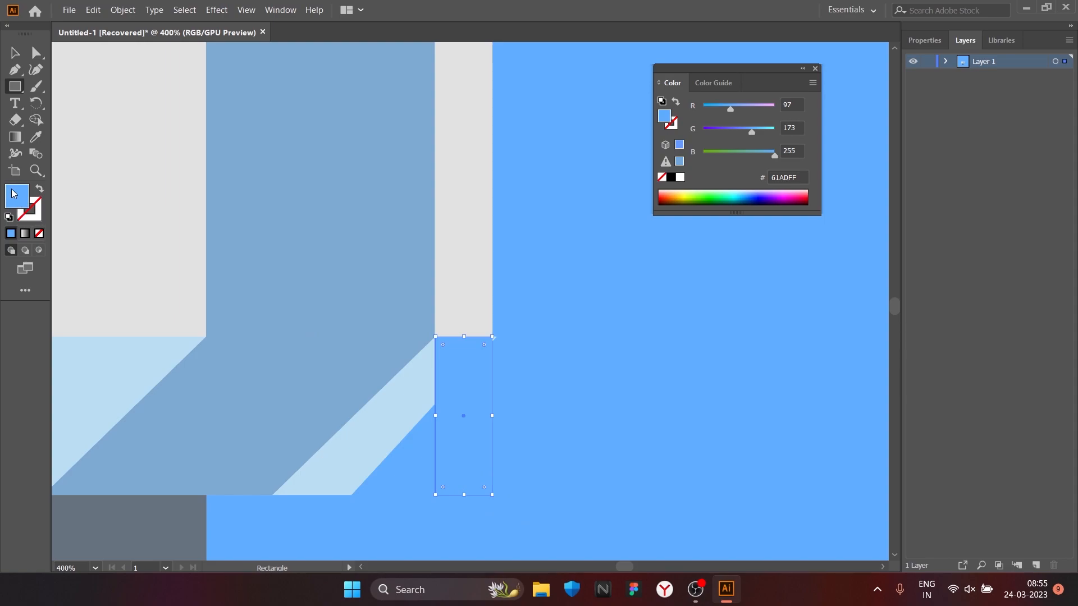
key(i)
click(101, 371)
double_click(19, 203)
click(555, 313)
key(Return)
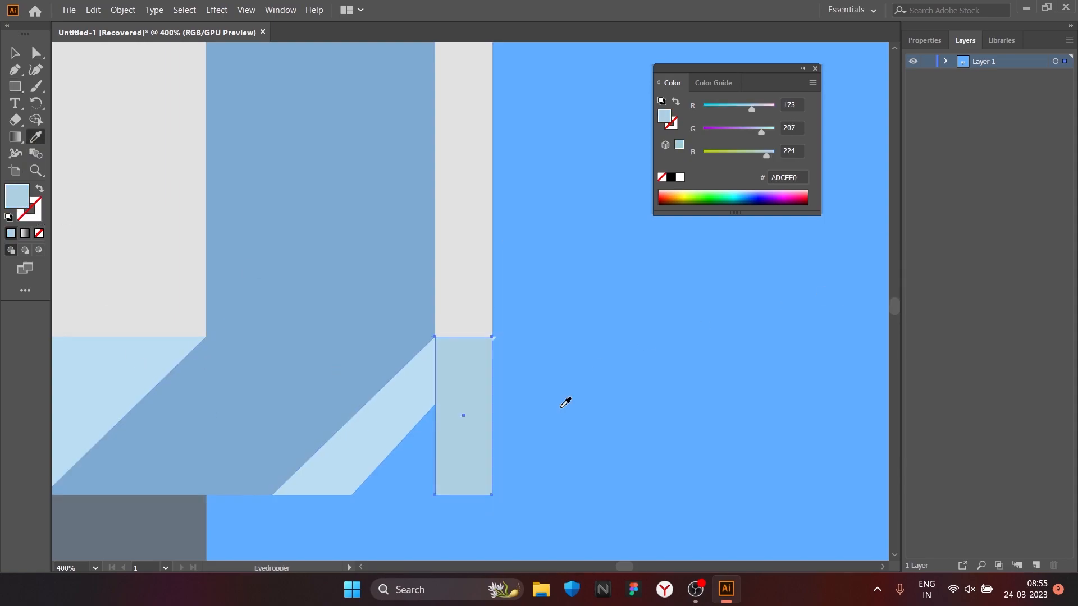
Step: Slant the ADCFE0 rectangle inward along the base's outer edge by shifting its bottom corner points
key(a)
click(521, 504)
drag(387, 485, 318, 494)
key(ctrl+z)
drag(463, 495, 303, 465)
key(ctrl+z)
Step: Align the top corner points of the slanted blue and ADCFE0 shapes with the lower corners of the strips above
click(492, 346)
drag(474, 337, 493, 338)
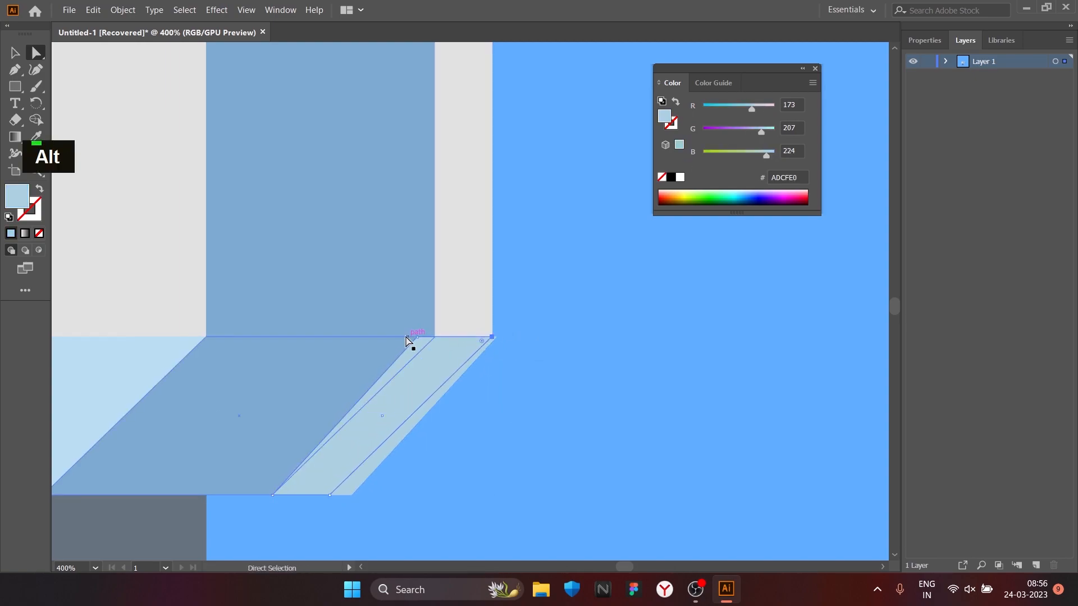
drag(417, 337, 435, 337)
drag(344, 498, 343, 498)
scroll(496, 341, up, 5)
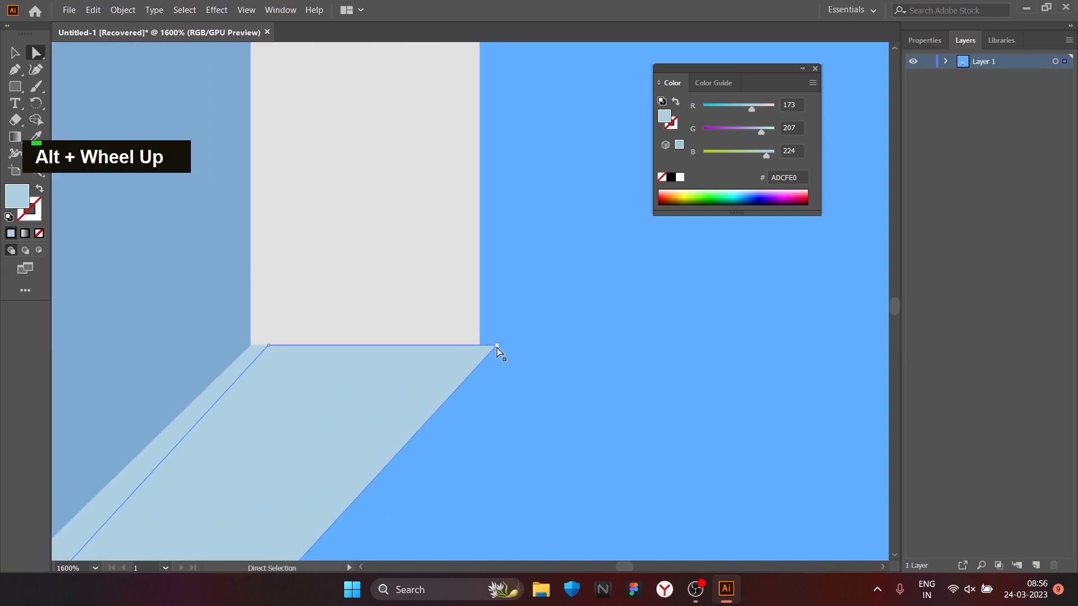
scroll(470, 363, down, 8)
scroll(436, 408, up, 8)
drag(414, 343, 382, 342)
scroll(426, 360, down, 10)
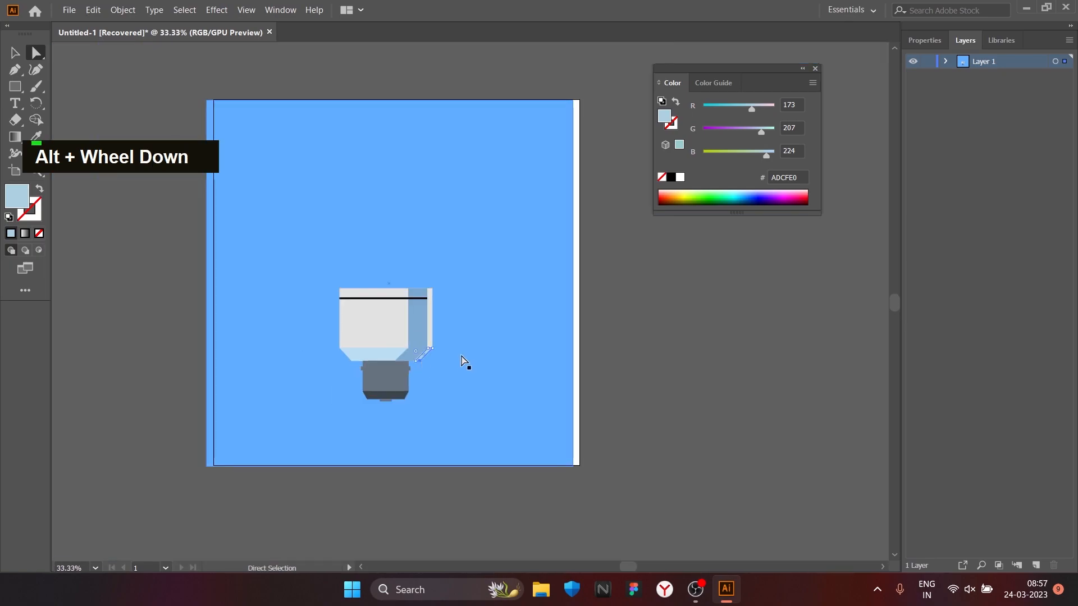
Step: Recolour the vertical blue strip on the body with a lighter blue
scroll(438, 343, up, 3)
click(375, 281)
double_click(17, 196)
click(579, 318)
click(835, 300)
Step: Recolour the slanted section beneath the blue strip with a darker grey-blue, RGB 103, 135, 155
scroll(586, 336, down, 1)
double_click(418, 349)
key(Escape)
double_click(20, 200)
click(578, 364)
click(845, 297)
scroll(526, 301, down, 1)
scroll(467, 358, up, 1)
double_click(665, 116)
click(573, 360)
click(845, 297)
scroll(497, 331, down, 1)
scroll(148, 227, up, 1)
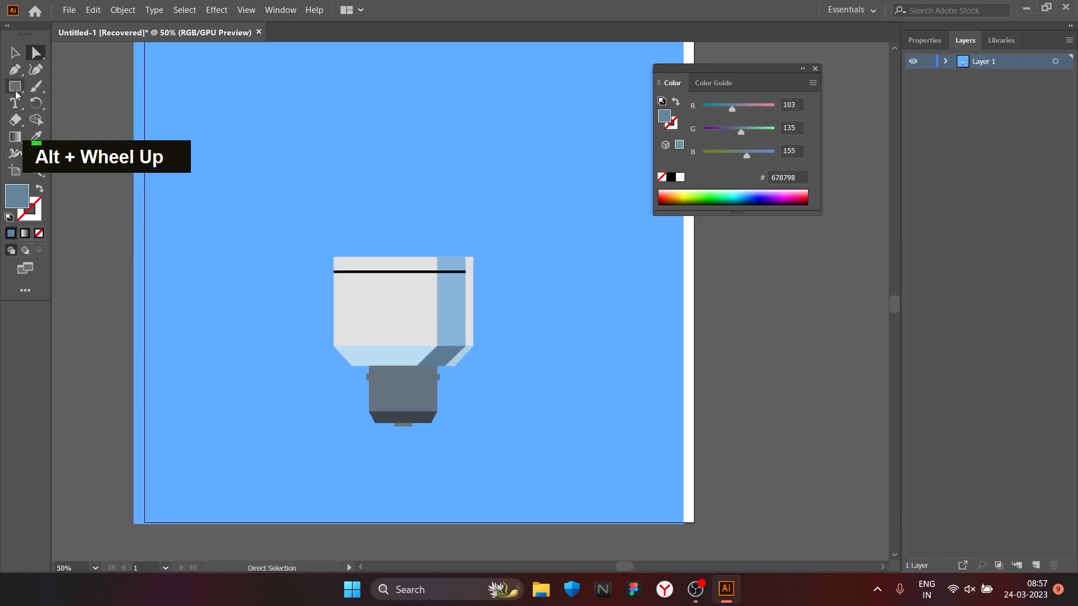
click(16, 55)
drag(354, 260, 365, 275)
key(ctrl+z)
Step: Draw a full-height vertical highlight strip near the grey body's left edge and fill it with white
click(247, 231)
click(15, 90)
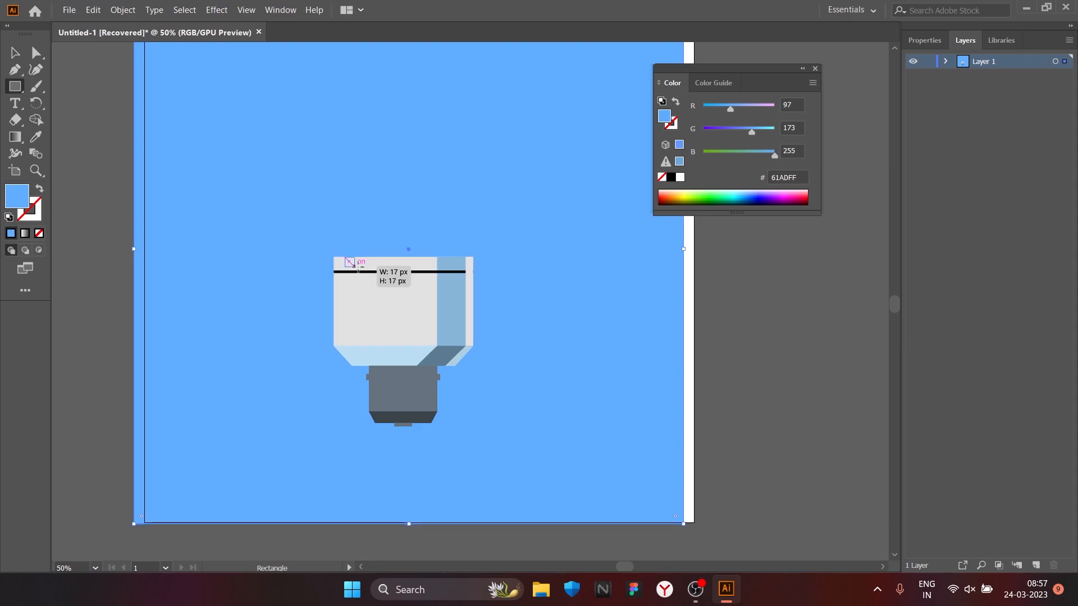
drag(359, 346, 360, 346)
double_click(17, 195)
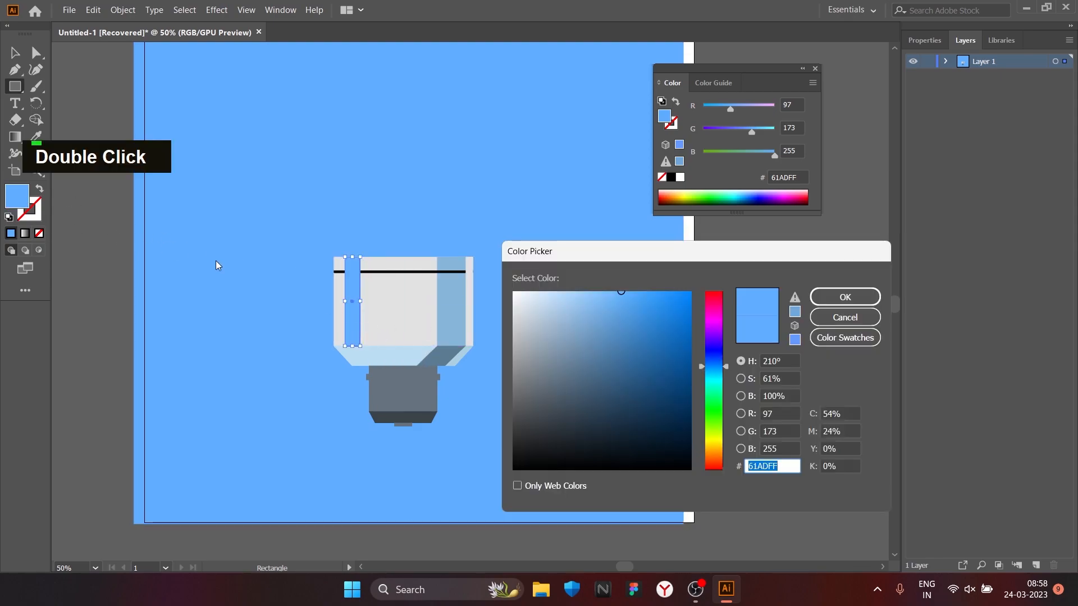
click(822, 304)
double_click(15, 202)
click(713, 368)
click(823, 300)
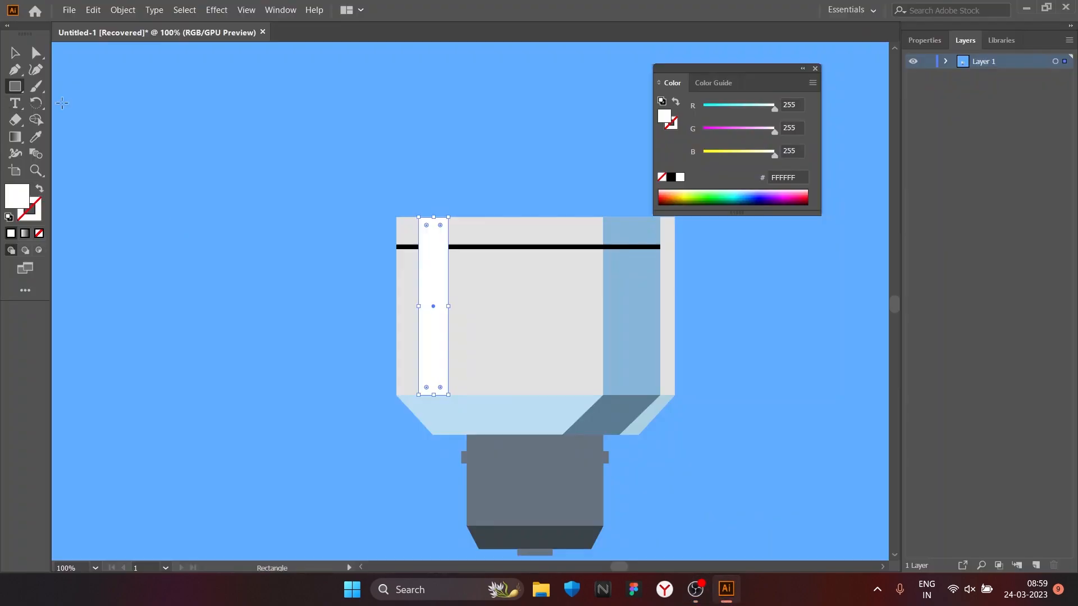
key(ctrl+plus)
key(ctrl+plus)
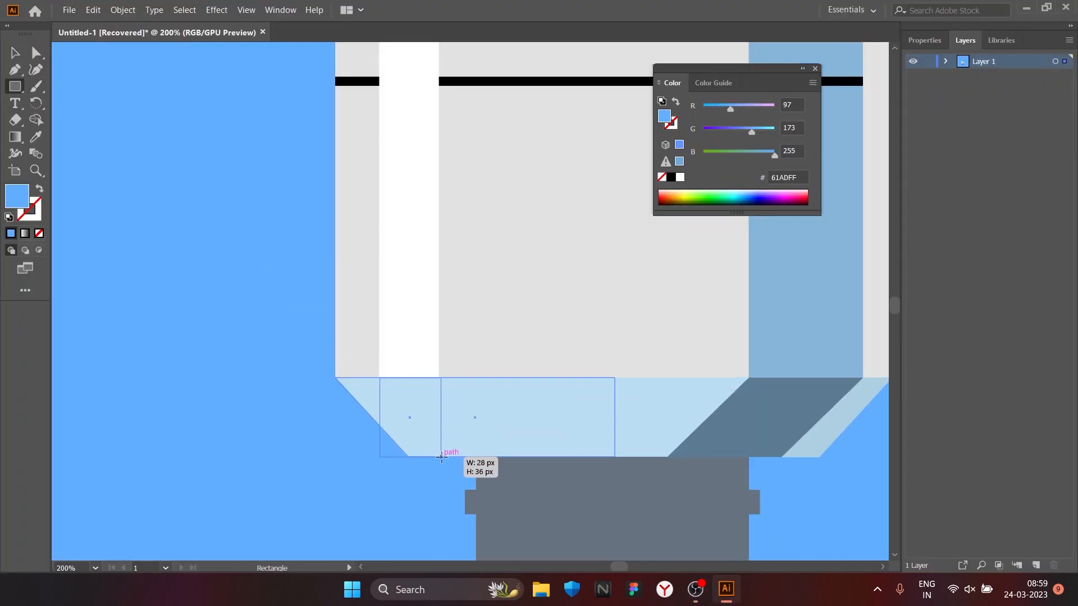
Step: Draw a rectangle about 36 px tall on the pale blue base directly beneath the white strip, matching its width
drag(439, 456, 439, 456)
scroll(377, 427, up, 5)
double_click(372, 440)
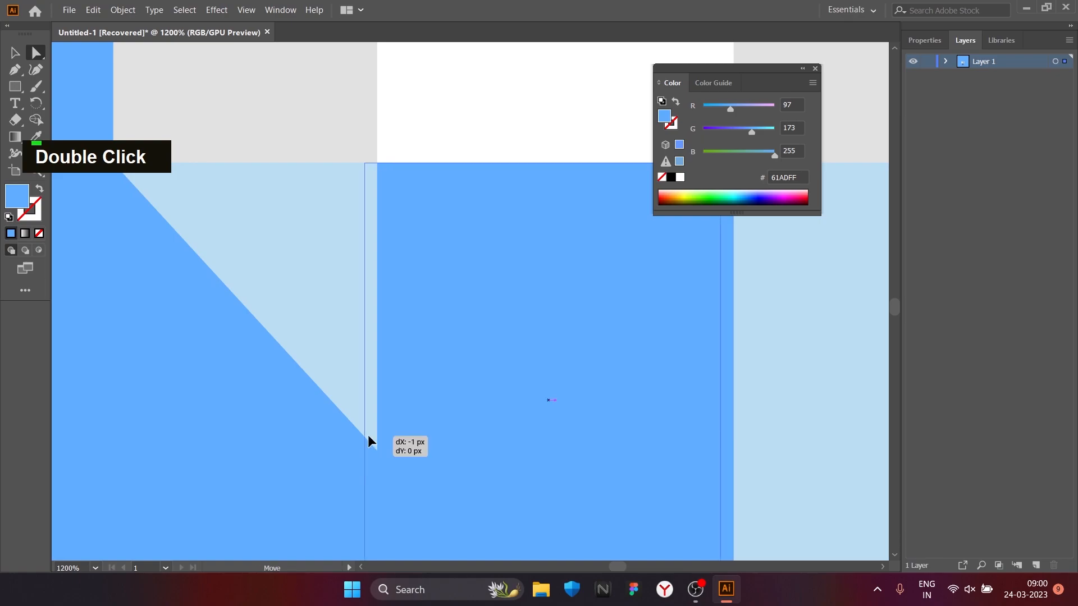
scroll(371, 443, down, 2)
alt+click(497, 513)
key(ctrl+z)
Step: Slant the rectangle beneath the white strip toward the centre by shifting its bottom edge along the base
drag(494, 513, 617, 509)
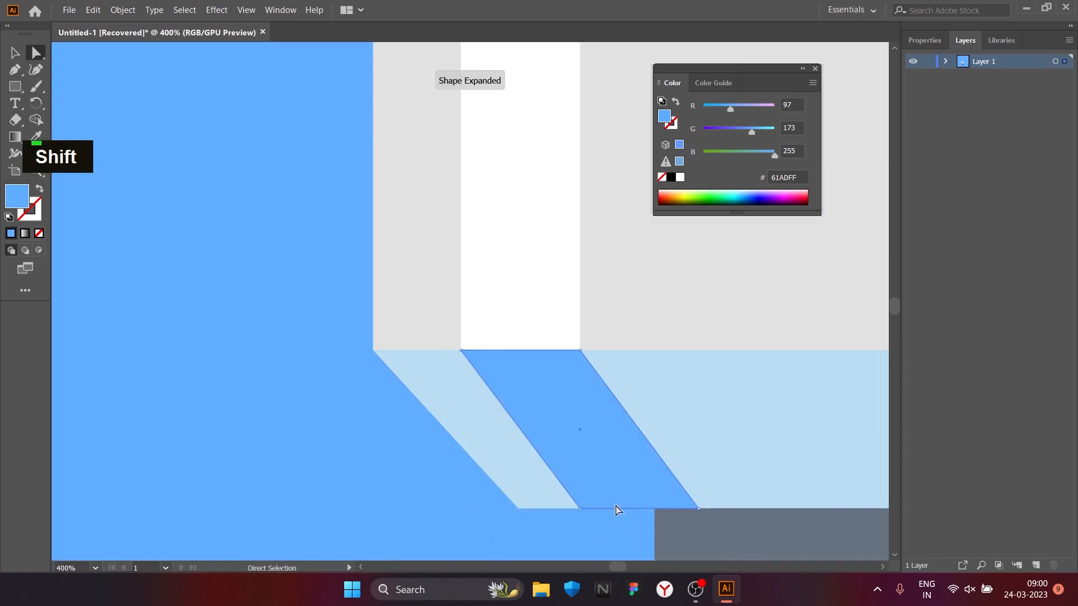
key(ctrl+z)
alt+click(681, 510)
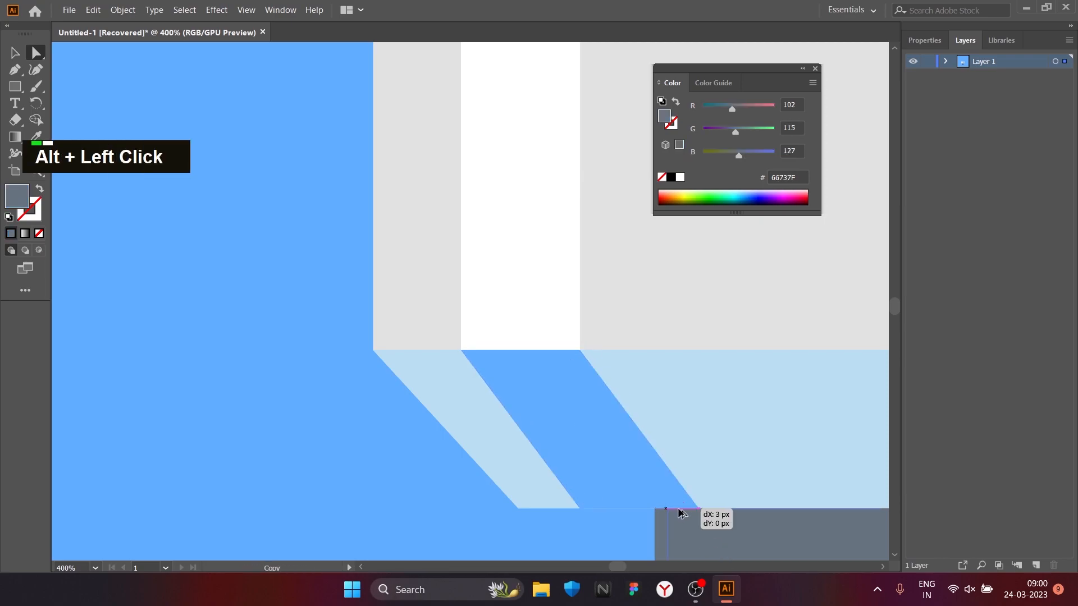
key(ctrl+z)
scroll(577, 404, up, 2)
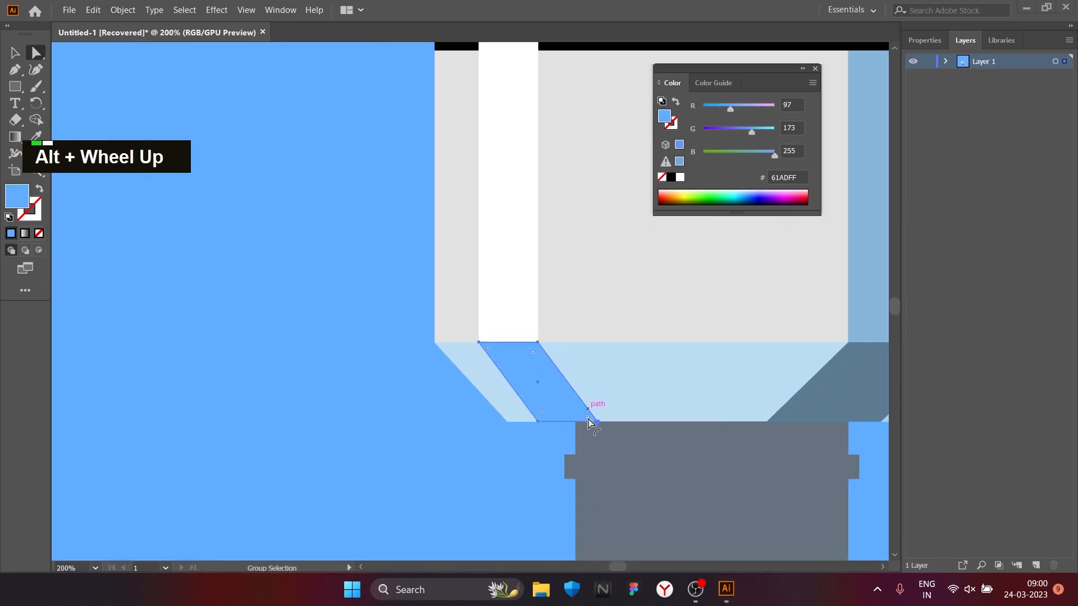
drag(452, 426, 625, 426)
scroll(642, 457, down, 4)
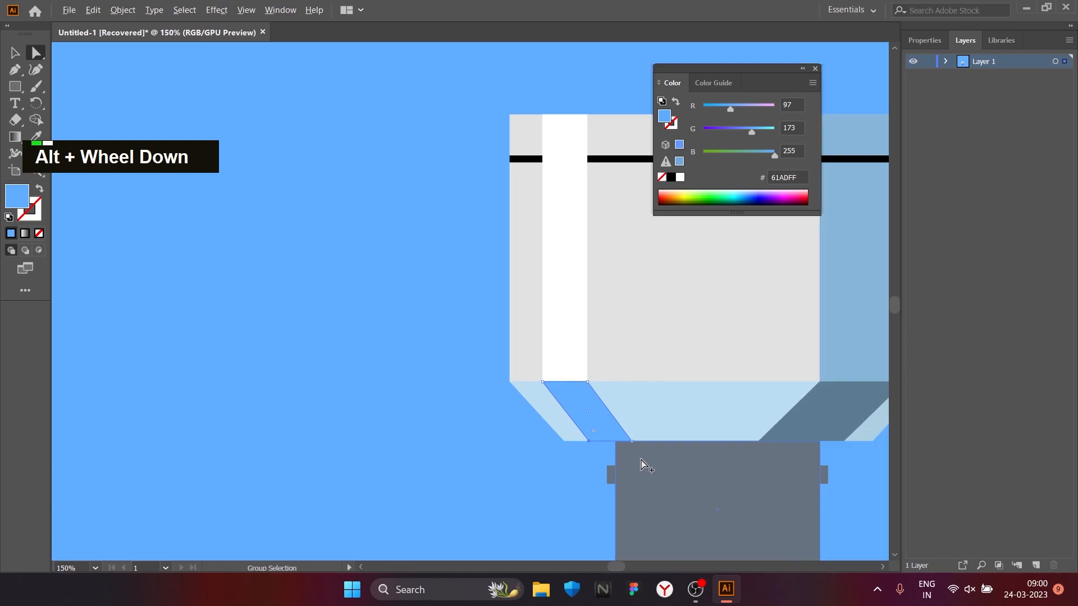
Step: Fill the slanted shape beneath the white strip with off-white F9F9F9
double_click(665, 115)
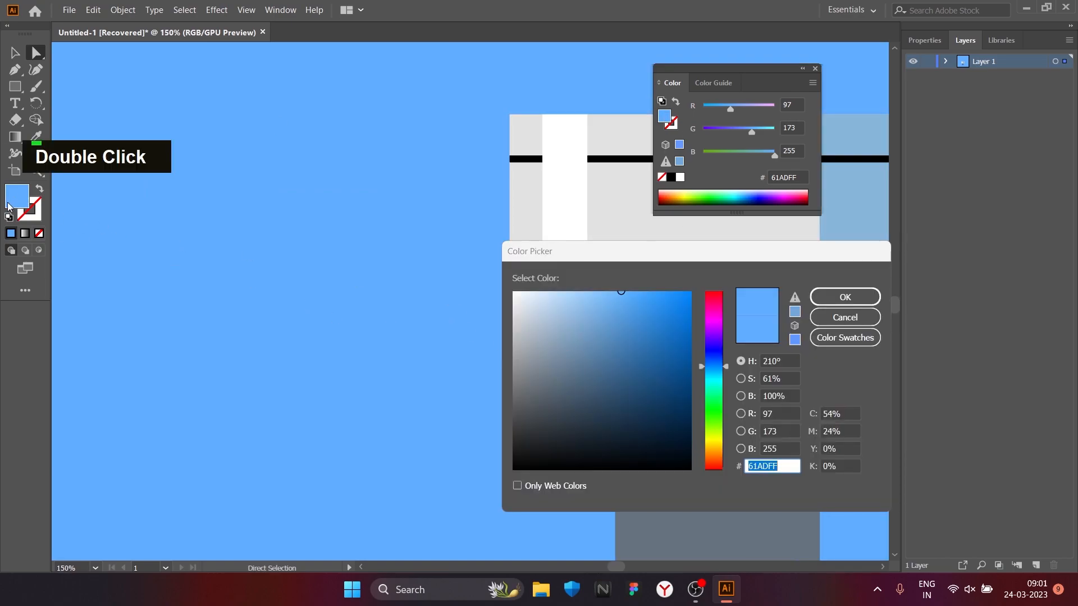
drag(620, 293, 436, 222)
key(Return)
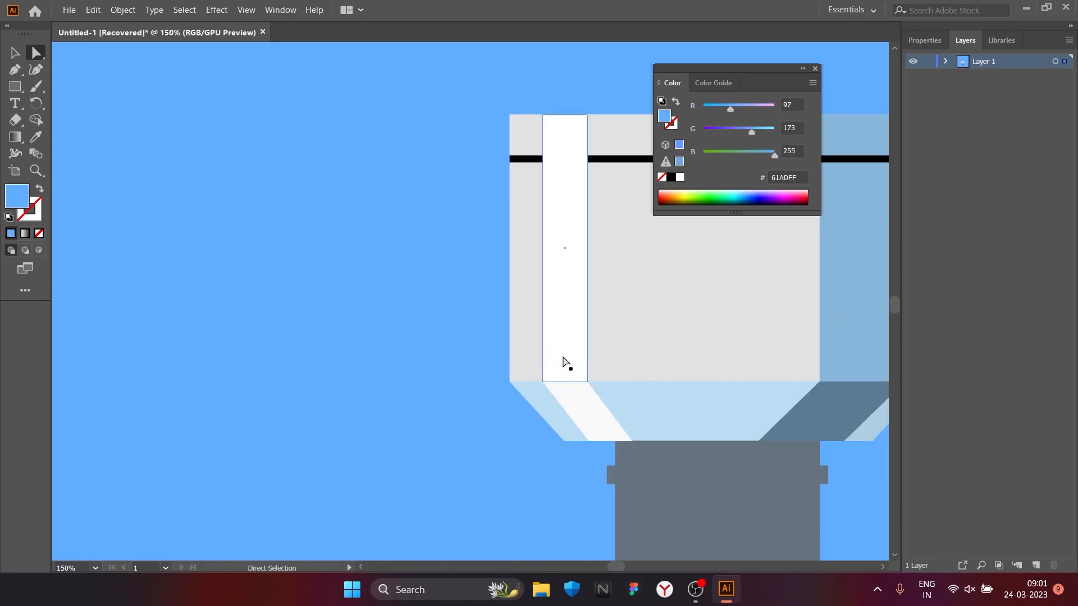
click(748, 202)
key(ctrl+z)
key(ctrl+z)
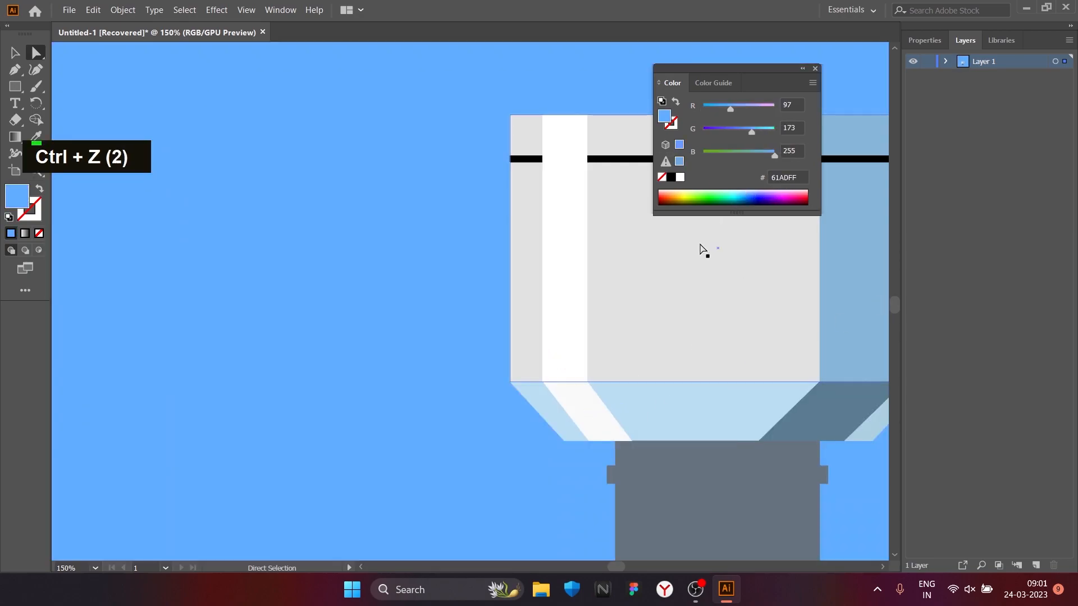
Step: Fill the slanted shape beneath the wide white strip with grey A0A0A0
click(590, 415)
double_click(17, 196)
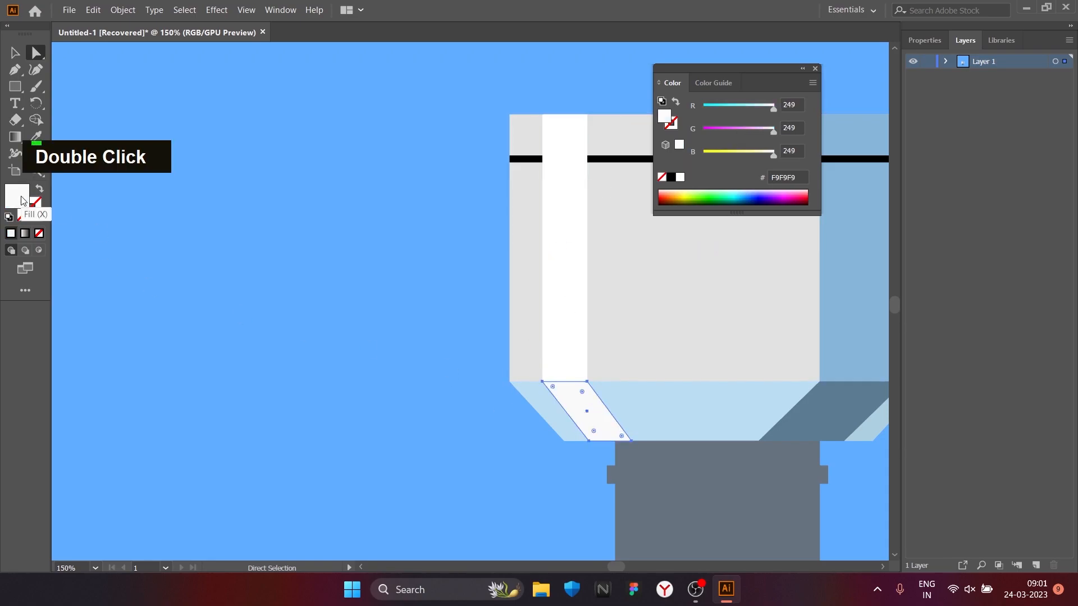
text(A0A0A0)
key(Return)
double_click(594, 407)
scroll(606, 437, down, 3)
click(567, 403)
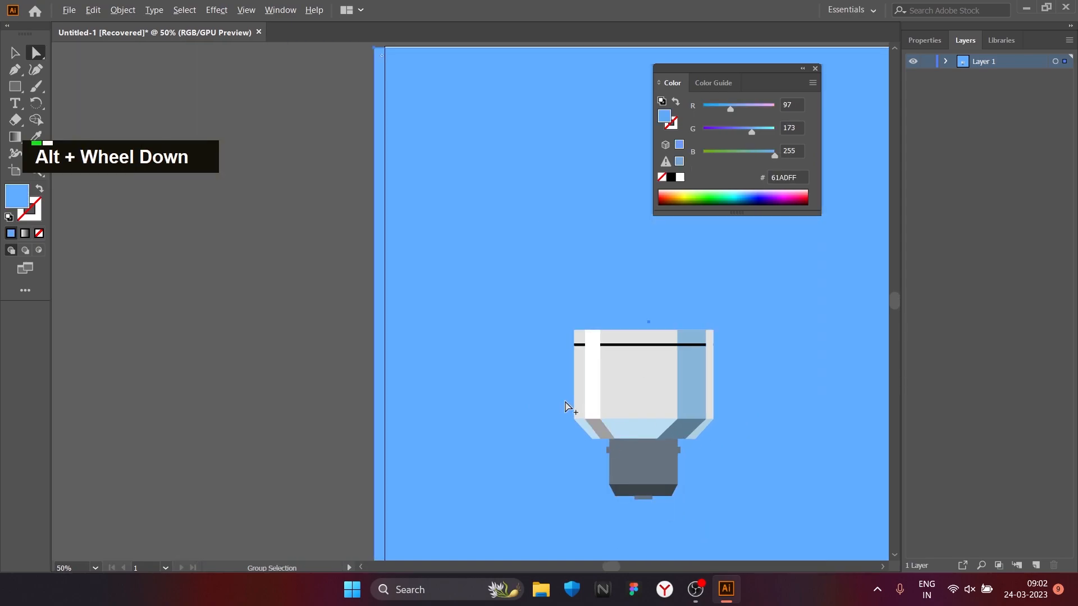
Step: Draw a narrow vertical highlight strip along the fixture body's left edge and fill it with the white of the wide strip
scroll(566, 404, down, 1)
scroll(567, 404, up, 1)
scroll(643, 385, down, 1)
scroll(643, 385, up, 3)
scroll(645, 393, up, 2)
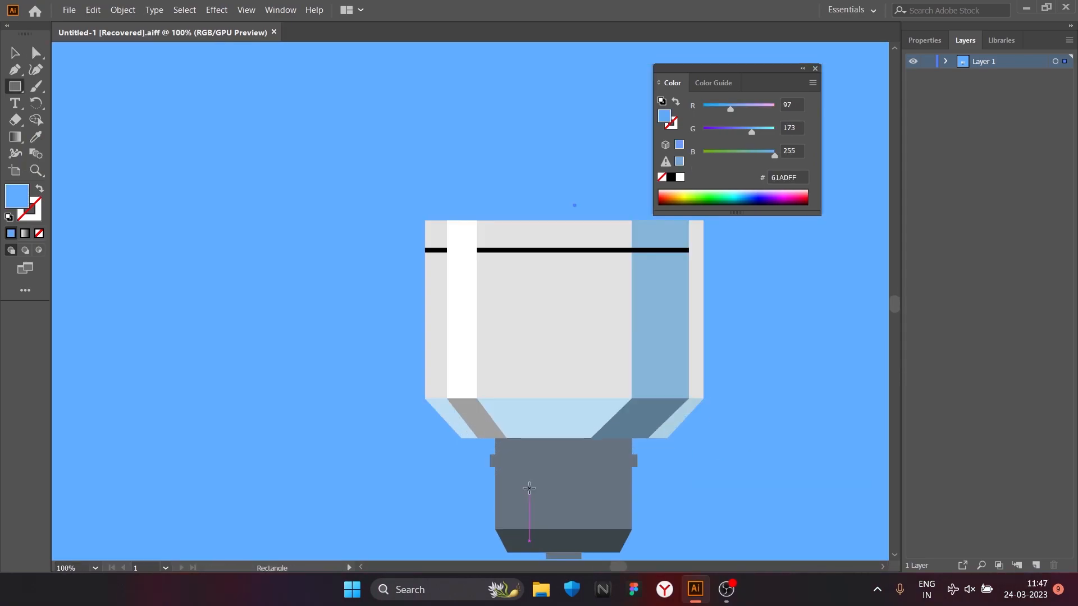
scroll(494, 438, up, 2)
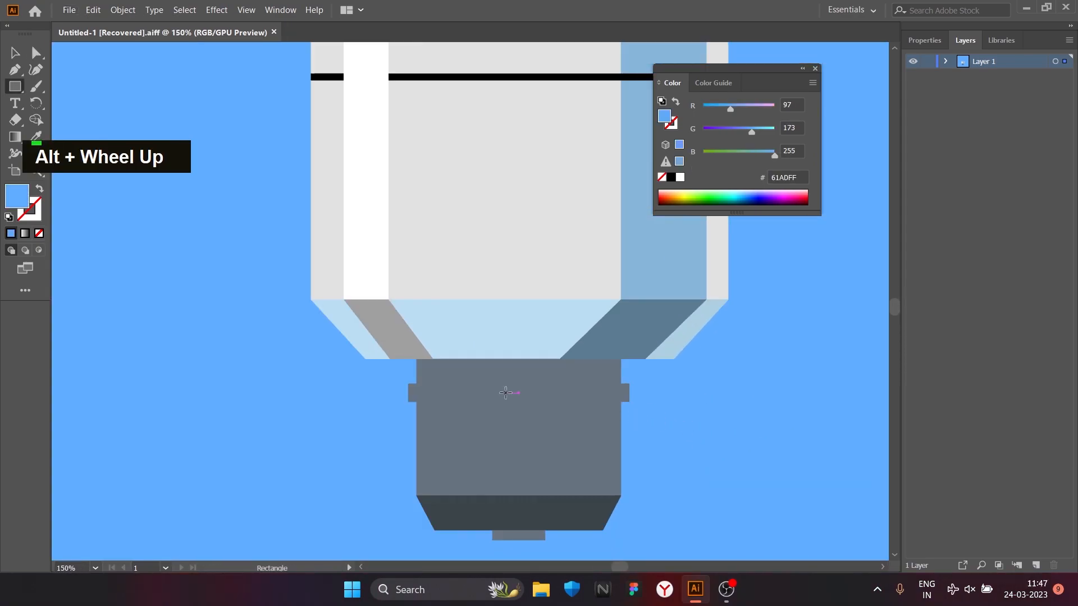
scroll(392, 263, down, 3)
mouse_move(359, 159)
mouse_down()
mouse_move(367, 323)
mouse_move(378, 341)
mouse_move(370, 364)
mouse_move(399, 344)
mouse_move(397, 363)
mouse_up()
key(i)
click(392, 315)
Step: Add a narrow slanted strip on the pale blue base beneath the new edge highlight and fill it with the sampled white FFFFFF
click(15, 53)
click(90, 85)
click(15, 86)
key(ctrl+z)
key(a)
alt+scroll(399, 364, down, 3)
key(i)
click(420, 219)
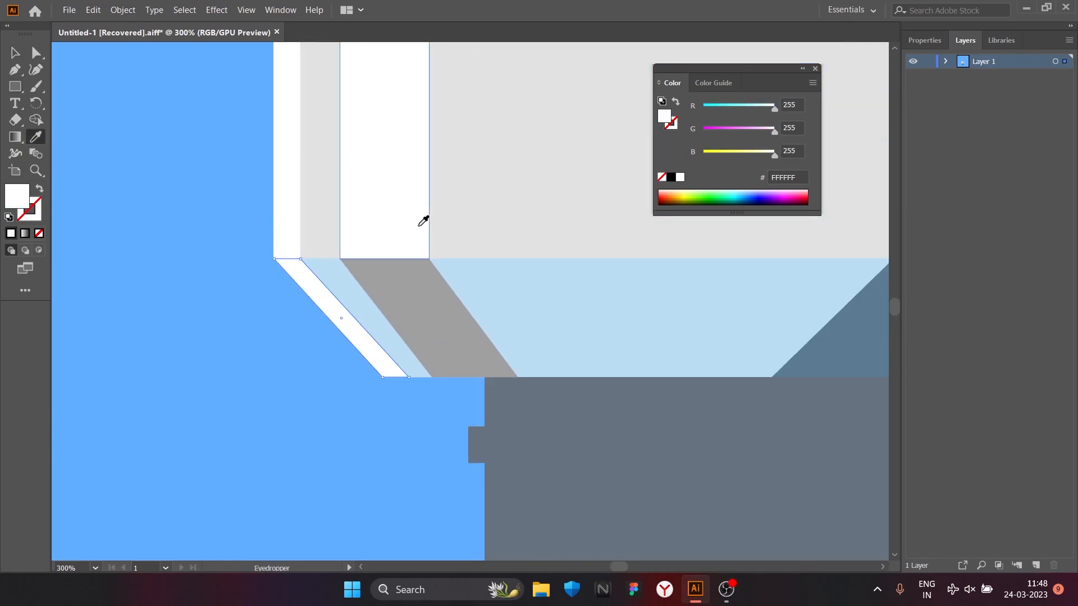
Step: Recolour both slanted strips beneath the white highlights with the same light grey, RGB 181, 181, 181
double_click(16, 196)
key(Escape)
alt+scroll(518, 253, down, 2)
click(458, 270)
double_click(17, 196)
click(515, 343)
key(Return)
click(15, 53)
click(471, 286)
click(36, 137)
click(430, 286)
click(16, 53)
click(239, 200)
Step: Draw a full-height vertical shadow strip near the grey socket's right edge and fill it with dark grey 282828
alt+scroll(239, 200, down, 1)
alt+scroll(589, 279, up, 1)
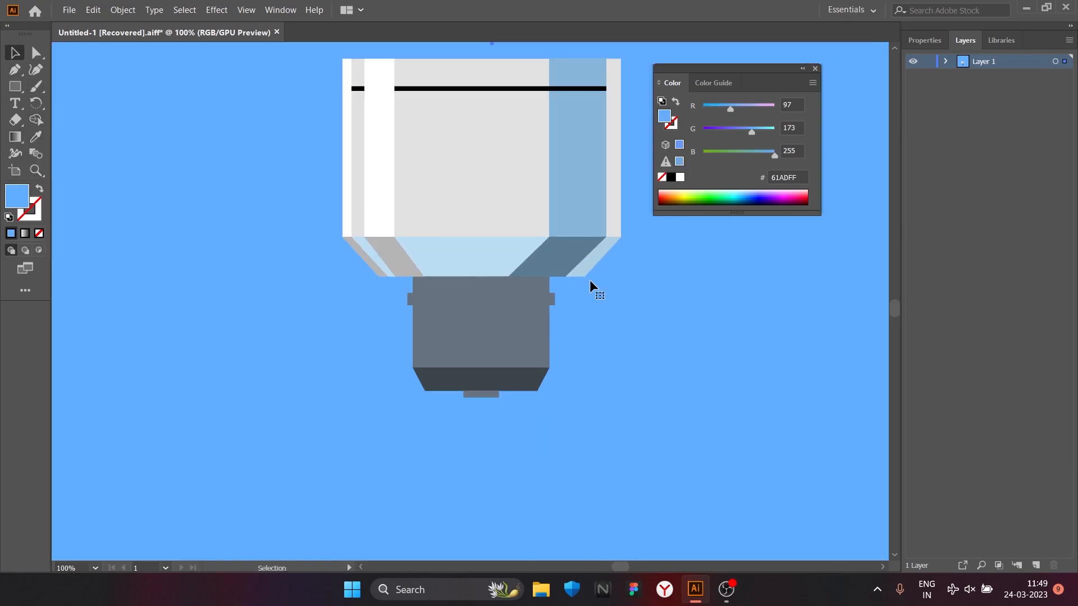
key(m)
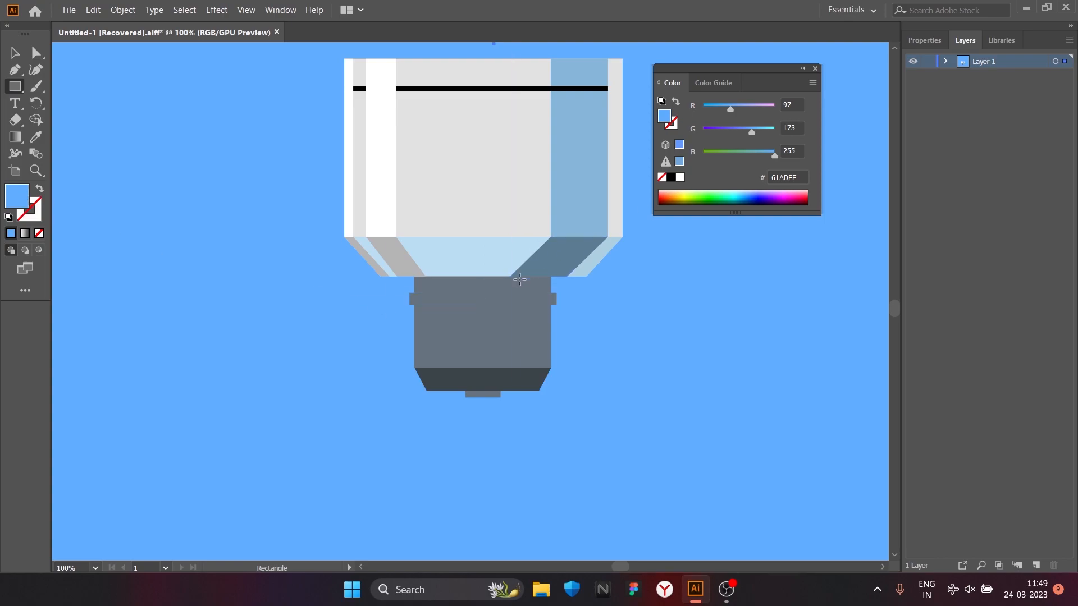
drag(543, 364, 551, 386)
double_click(17, 196)
click(520, 401)
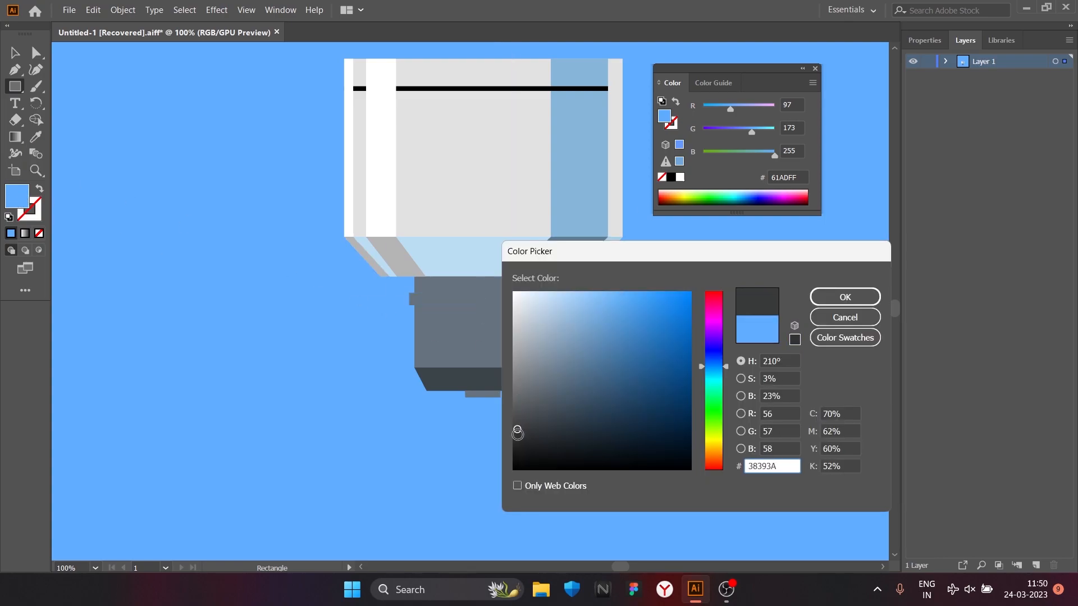
key(Return)
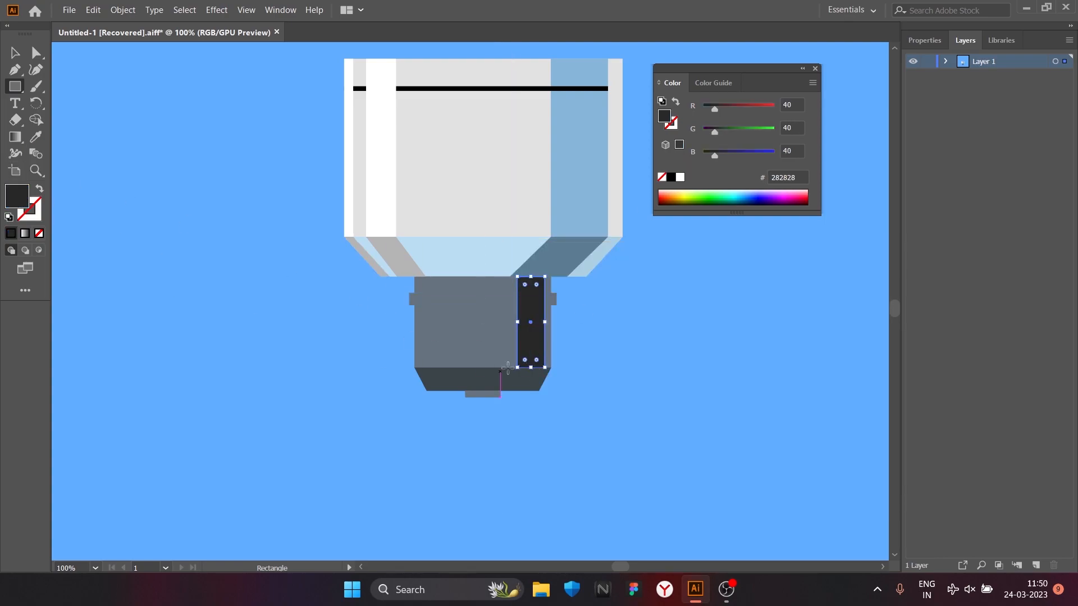
Step: Draw a rectangle on the socket's dark base directly beneath the shadow strip and slant its lower edge toward the centre
alt+scroll(523, 366, up, 2)
click(15, 53)
click(382, 325)
drag(511, 369, 565, 416)
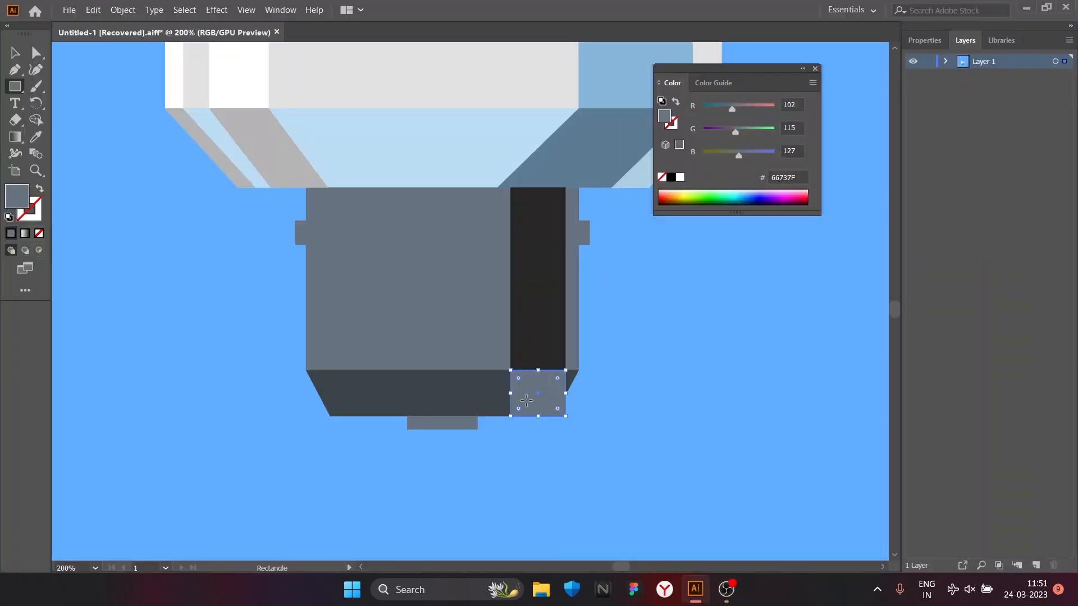
alt+scroll(547, 422, up, 2)
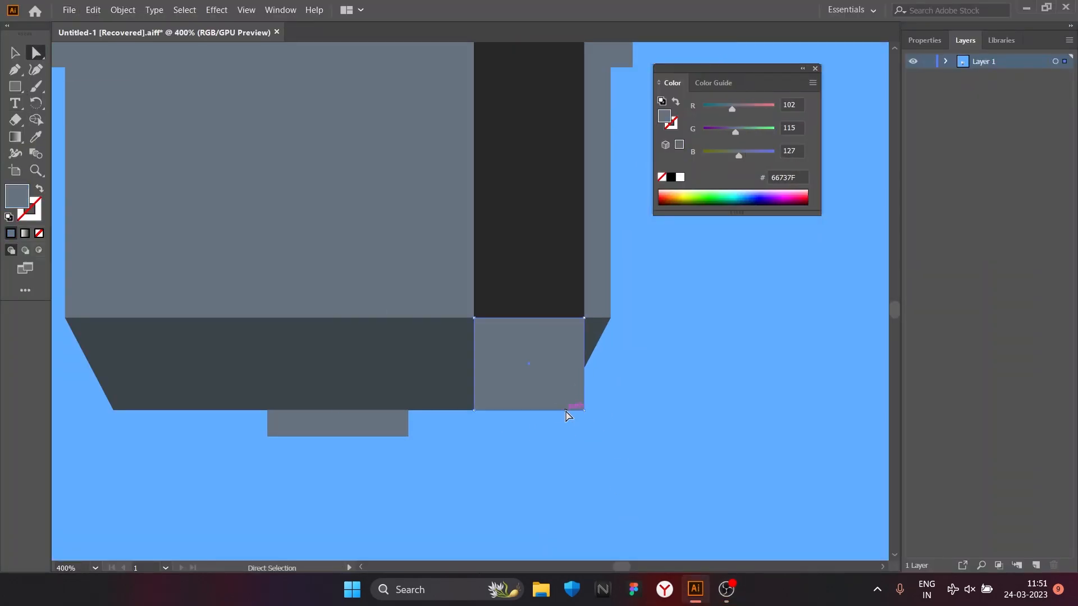
drag(520, 406, 521, 406)
Step: Fill the slanted shape beneath the socket's shadow strip with near-black 1C1C1C
double_click(17, 196)
click(844, 317)
key(i)
click(527, 253)
double_click(17, 195)
click(514, 456)
click(844, 296)
double_click(17, 193)
click(513, 451)
click(844, 296)
Step: Draw a narrow full-height vertical strip near the grey socket's left edge and fill it with dark grey 3A3A3A
alt+scroll(641, 342, down, 1)
click(15, 87)
alt+scroll(256, 117, down, 1)
scroll(257, 116, up, 1)
drag(241, 323, 237, 325)
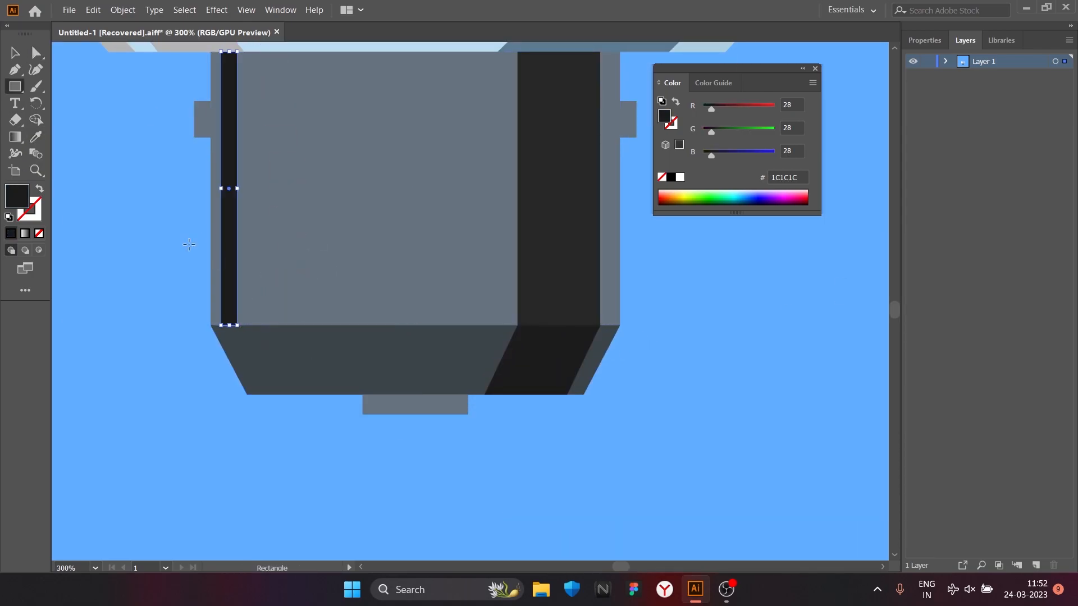
double_click(16, 196)
click(515, 426)
click(517, 433)
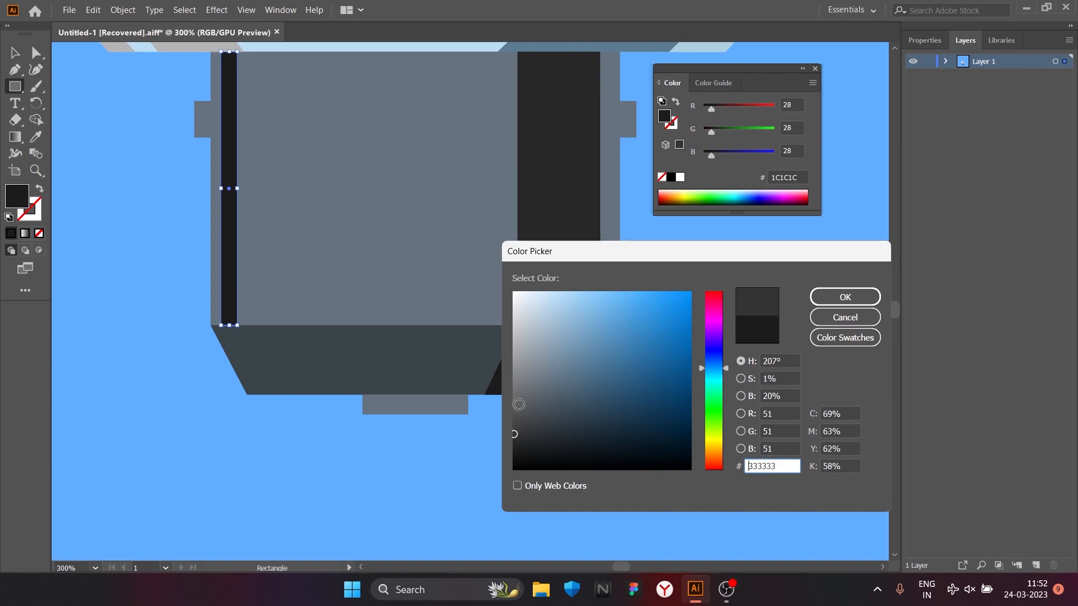
click(513, 429)
click(845, 296)
Step: Fill the narrow rectangle on the socket's dark base with 282828 and slant it beneath the 3A3A3A strip, parallel to the base's left edge
double_click(17, 196)
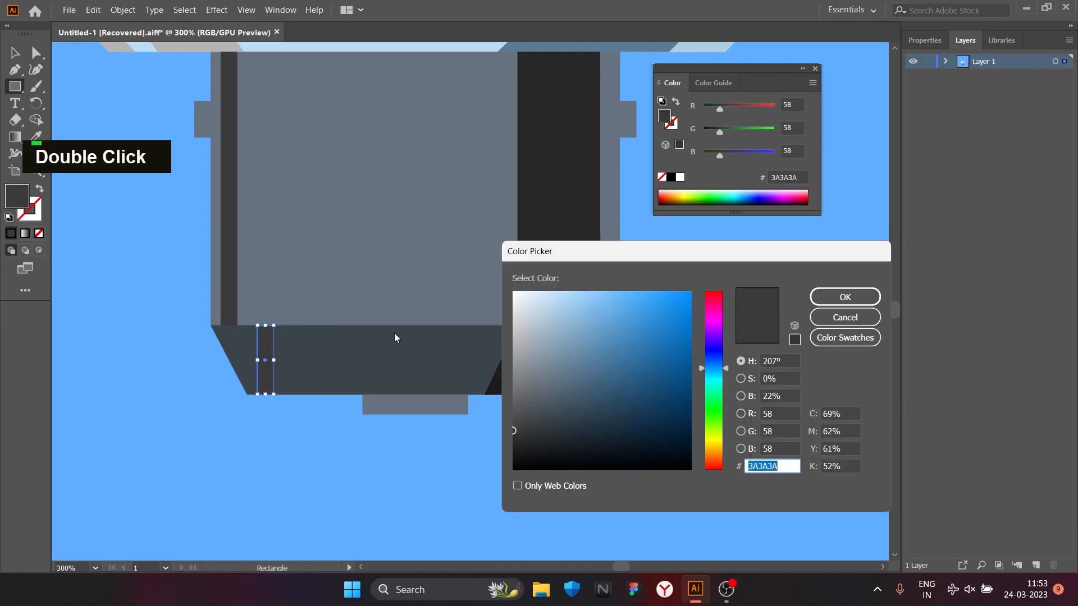
text(282828)
key(Return)
drag(231, 340, 230, 341)
scroll(217, 390, up, 3)
key(a)
Step: Draw a wider full-height strip on the socket's left half, beside the narrow dark strip, and fill it with a neutral mid grey
drag(216, 392, 334, 388)
scroll(292, 387, down, 3)
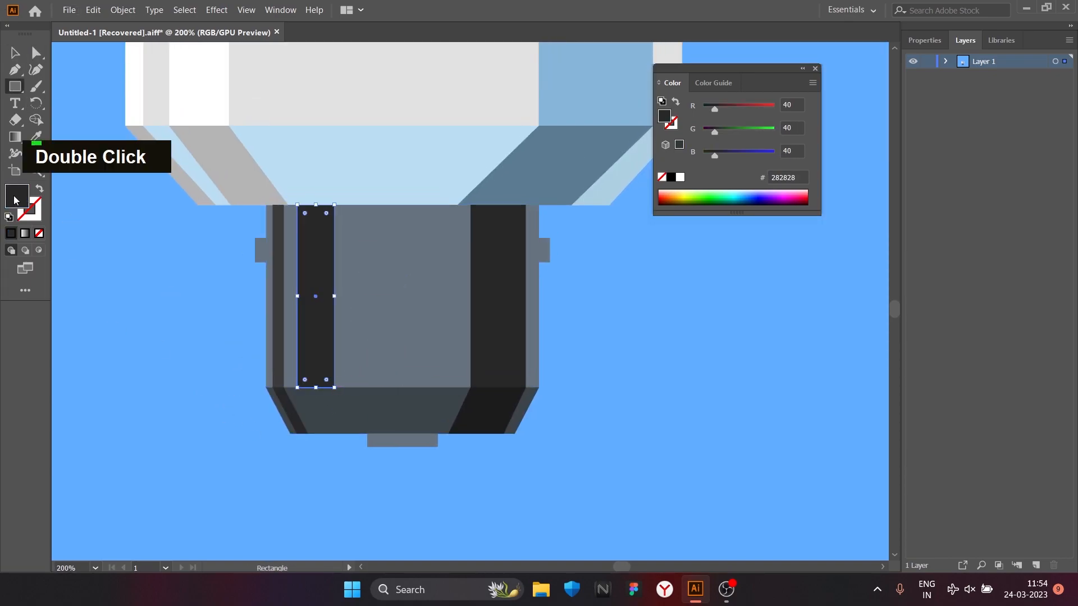
double_click(17, 196)
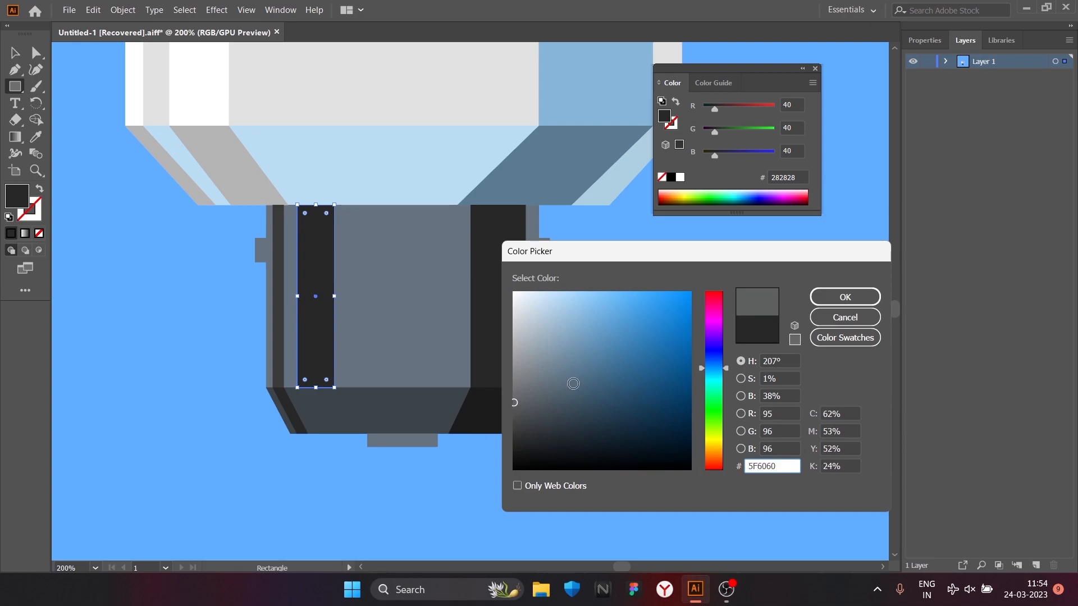
drag(593, 386, 512, 387)
key(Return)
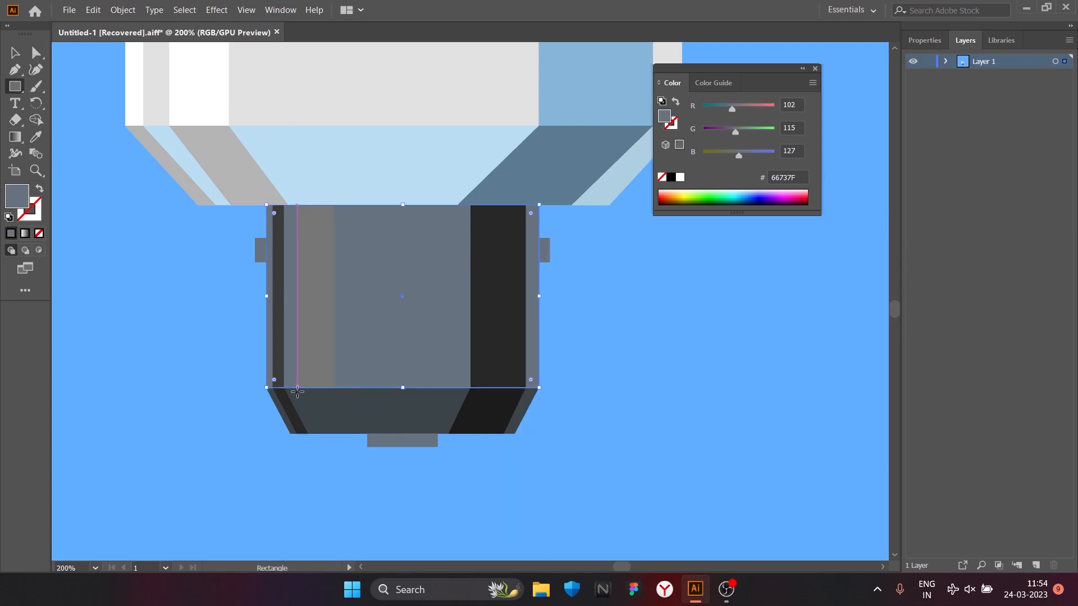
Step: Draw a 66737F rectangle on the socket's dark base beneath the mid-grey strip and slant its lower edge toward the centre
key(ctrl+z)
scroll(337, 433, up, 3)
drag(334, 433, 344, 436)
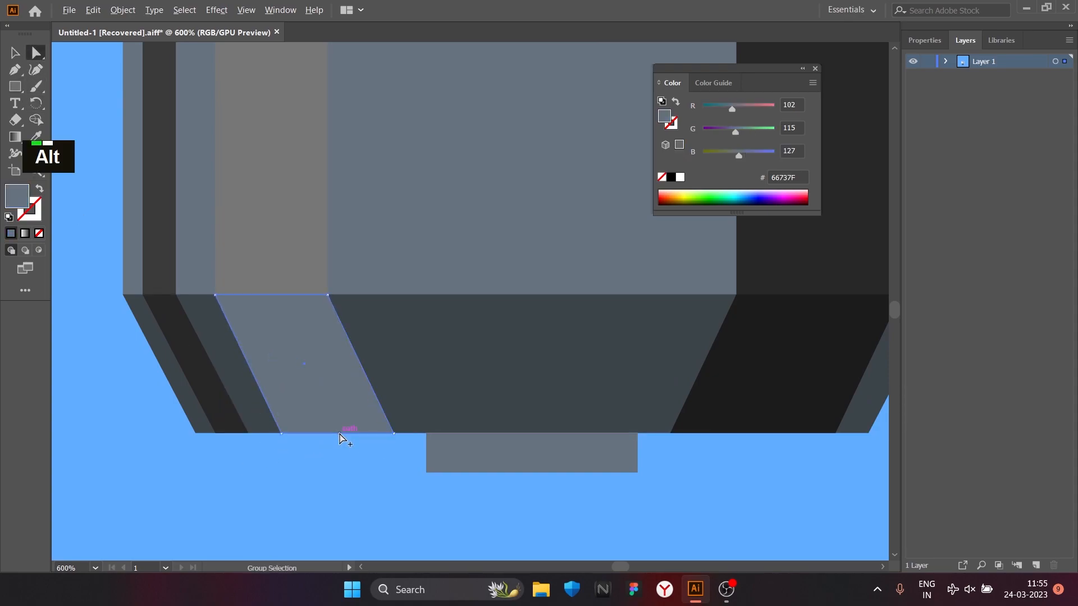
Step: Widen the wide white highlight strip on the fixture body by moving its right edge toward the centre
scroll(344, 436, up, 4)
scroll(300, 420, down, 2)
scroll(360, 330, down, 4)
scroll(308, 299, up, 1)
click(16, 54)
scroll(287, 315, up, 1)
shift+click(333, 302)
click(298, 301)
drag(312, 285, 325, 285)
Step: Widen the light grey slanted strip on the pale blue base to match the width of the white highlight above it
click(318, 395)
scroll(329, 396, down, 6)
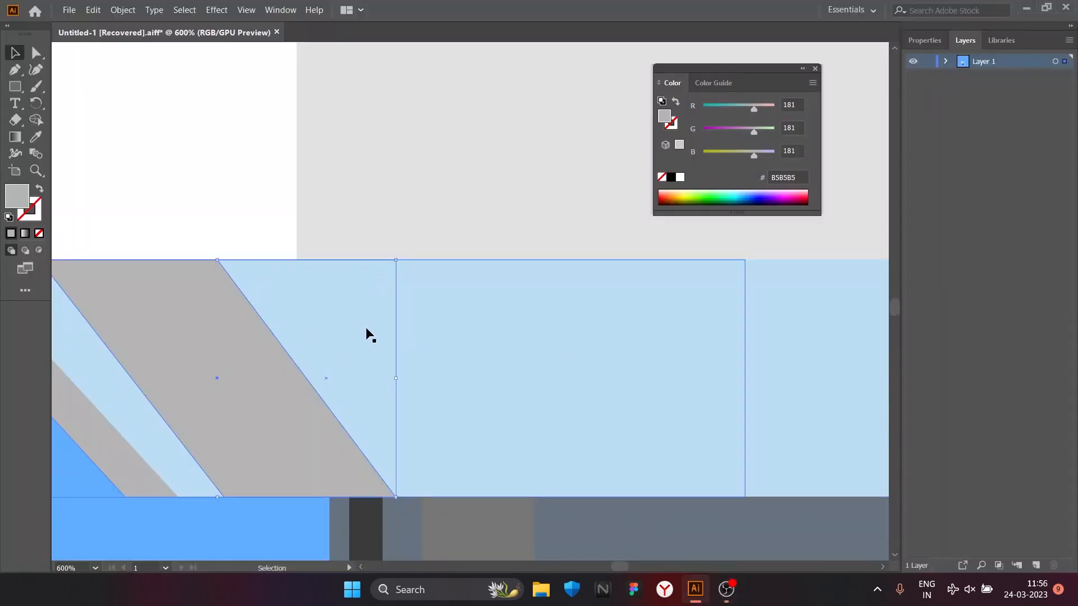
scroll(375, 337, up, 2)
key(a)
drag(378, 344, 429, 344)
drag(331, 422, 331, 422)
Step: Bring the black horizontal line across the fixture body to the front of the strips
scroll(331, 422, down, 5)
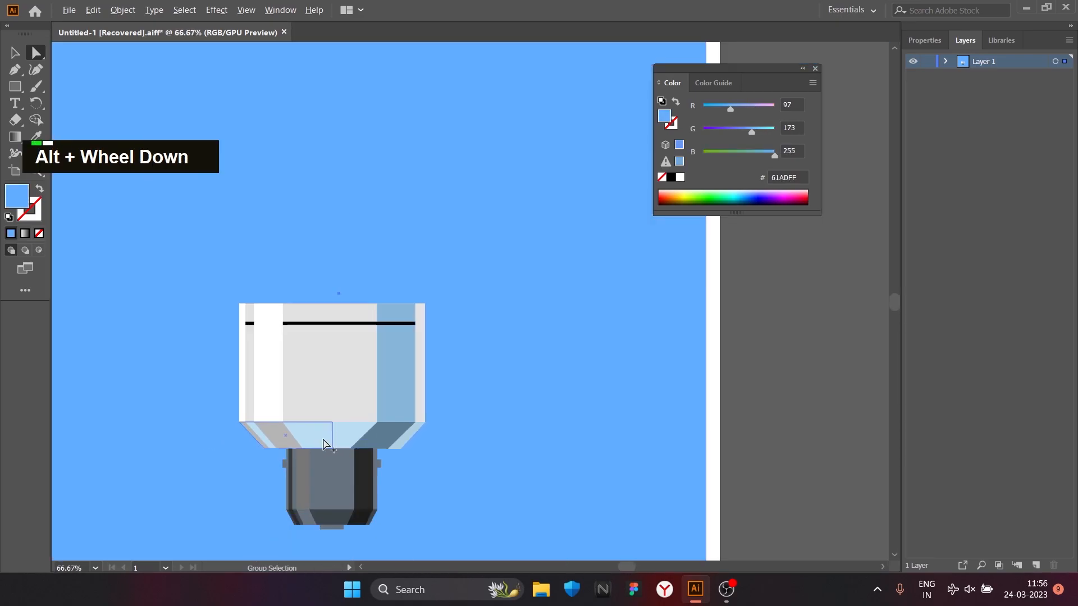
scroll(319, 393, up, 1)
right_click(351, 365)
click(525, 499)
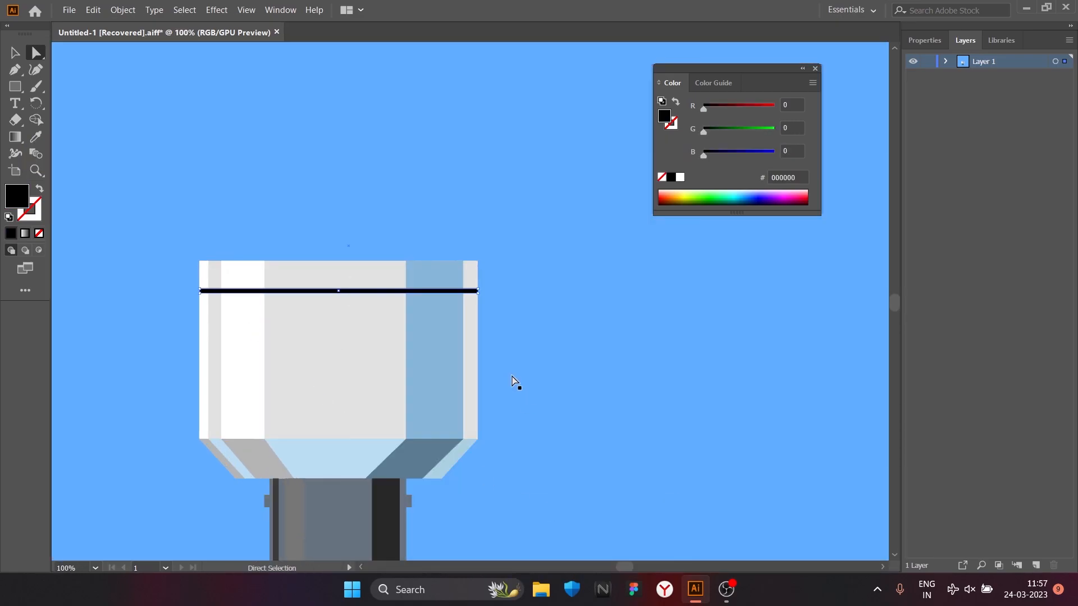
Step: Draw a thin horizontal band across the upper socket, extending slightly beyond both of its sides over the tabs
key(space)
drag(529, 397, 646, 332)
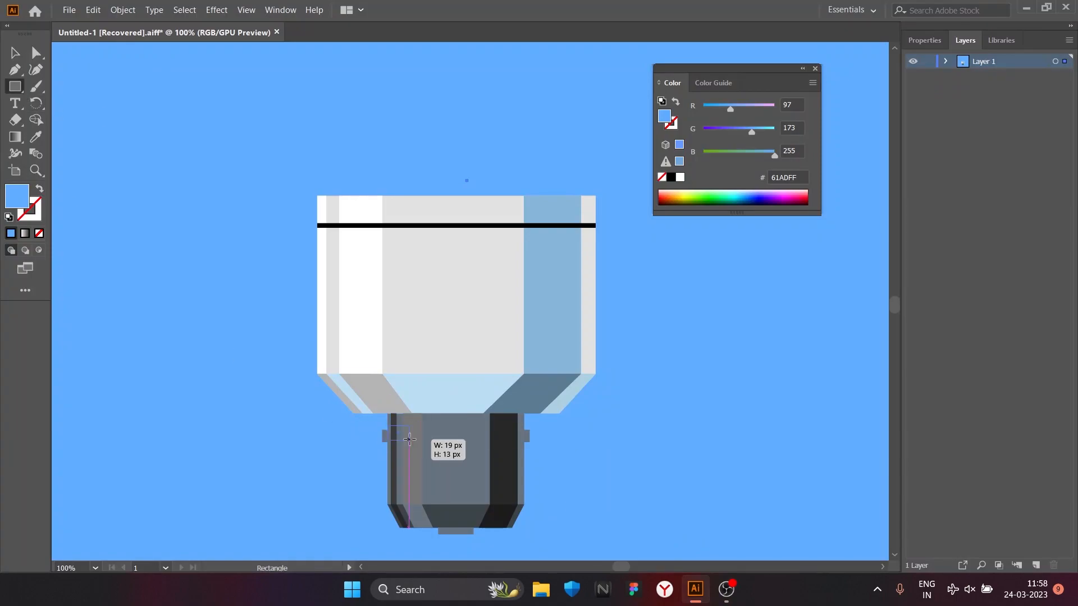
drag(537, 440, 536, 440)
scroll(642, 457, down, 3)
scroll(634, 452, up, 2)
Step: Fill the horizontal band across the socket with the dark grey sampled from the socket's shadow strip
key(v)
double_click(17, 196)
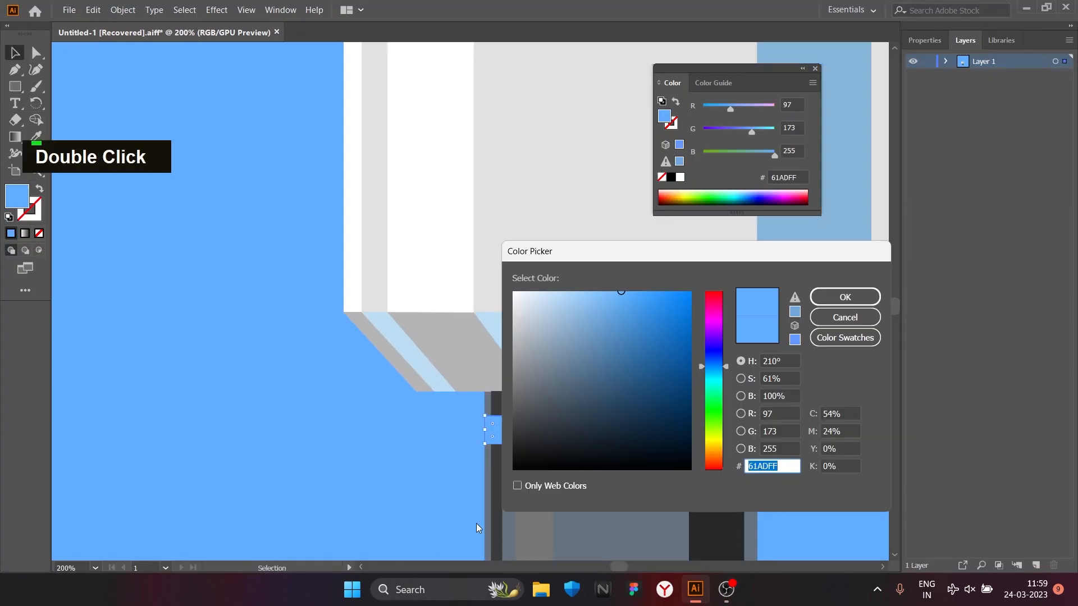
click(845, 317)
click(36, 137)
click(603, 471)
click(716, 477)
Step: Isolate the layer's artwork with the socket's dark band and close the floating Color panel
key(space)
drag(746, 437, 597, 255)
click(567, 354)
click(689, 337)
click(11, 52)
double_click(583, 250)
double_click(572, 272)
click(815, 68)
Step: Slant the dark band across the socket so that its right end sits higher than its left end
drag(739, 242, 751, 238)
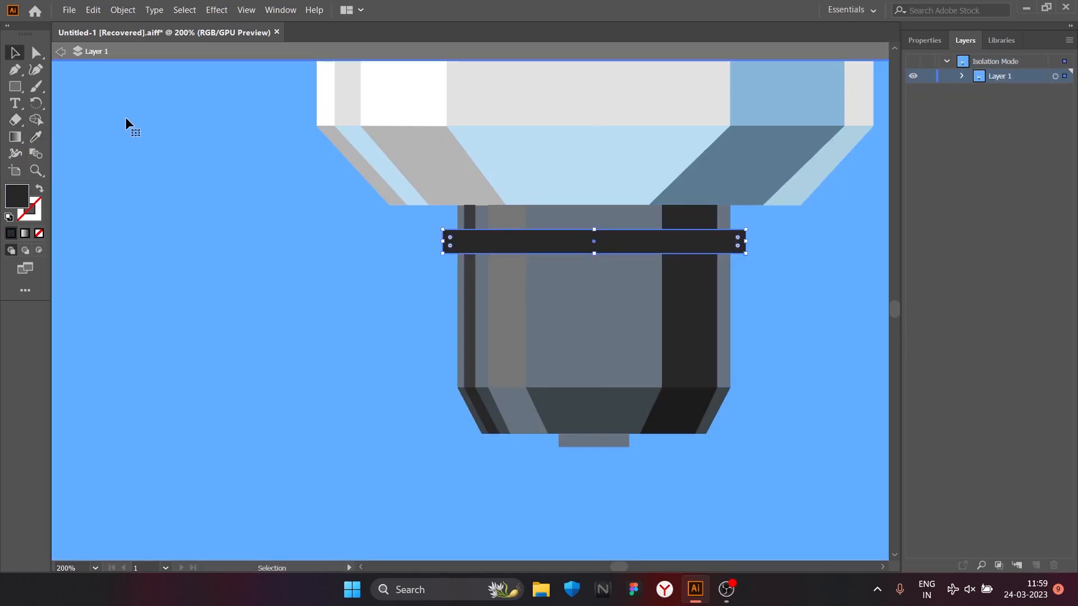
click(36, 52)
click(326, 183)
scroll(750, 239, down, 3)
scroll(800, 258, up, 3)
click(650, 204)
click(687, 216)
drag(650, 204, 651, 175)
Step: Duplicate the slanted band twice down the socket at even spacing to form three screw threads
drag(547, 217, 543, 258)
drag(543, 258, 531, 306)
click(674, 303)
click(737, 308)
scroll(737, 308, down, 3)
drag(743, 274, 685, 324)
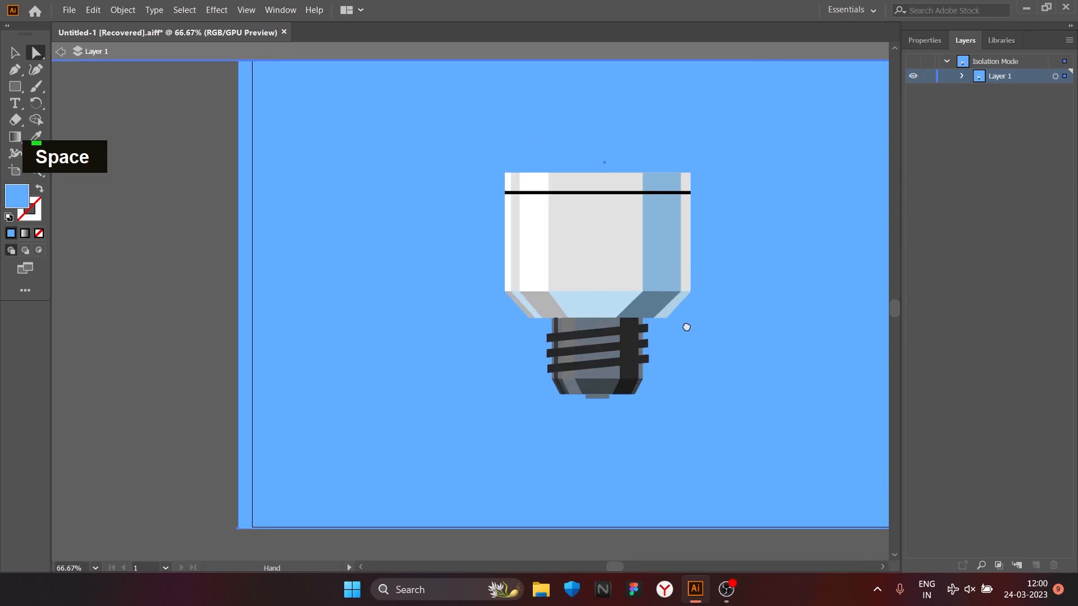
Step: Draw a vertical rectangle over the socket's mid-grey strip across the three threads and fill it with the sampled socket grey
scroll(601, 340, up, 3)
mouse_move(495, 299)
mouse_down()
mouse_move(529, 337)
mouse_move(532, 427)
mouse_up()
drag(515, 299, 515, 298)
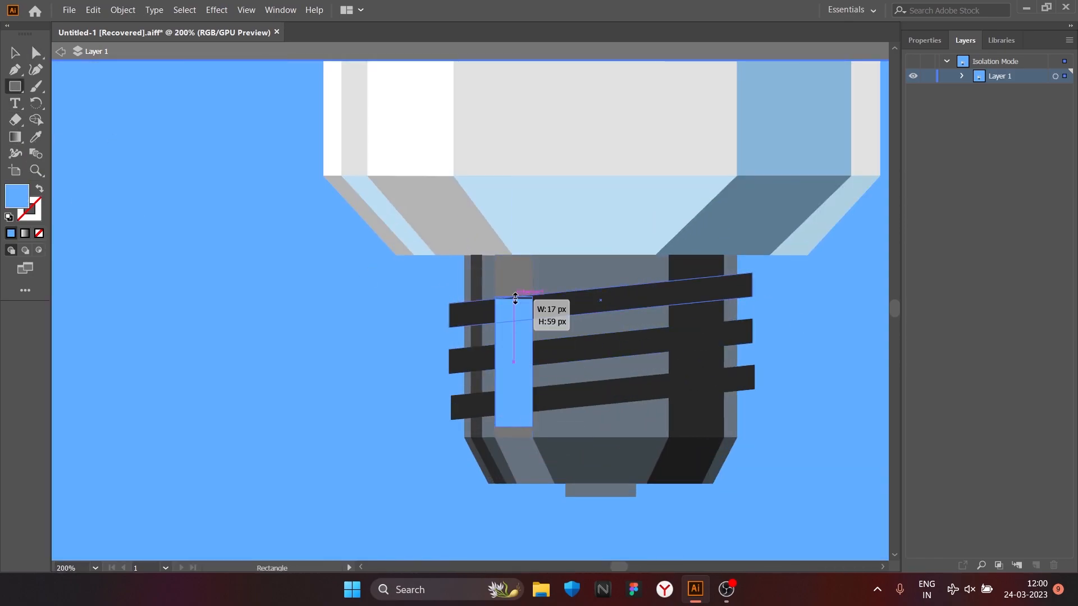
click(36, 137)
click(598, 420)
alt+scroll(368, 230, up, 1)
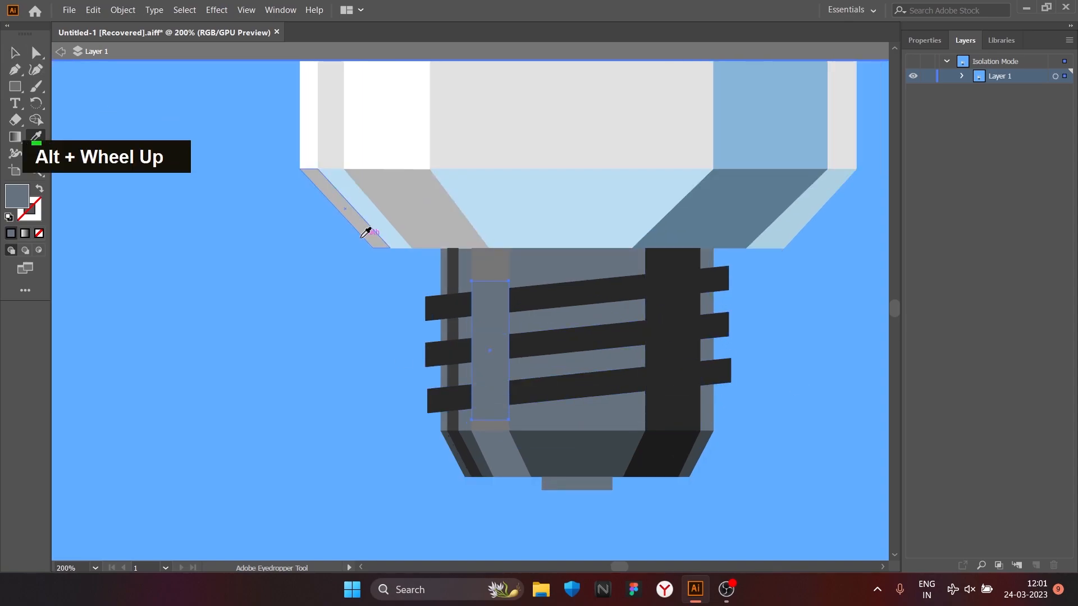
click(245, 242)
alt+scroll(520, 362, down, 4)
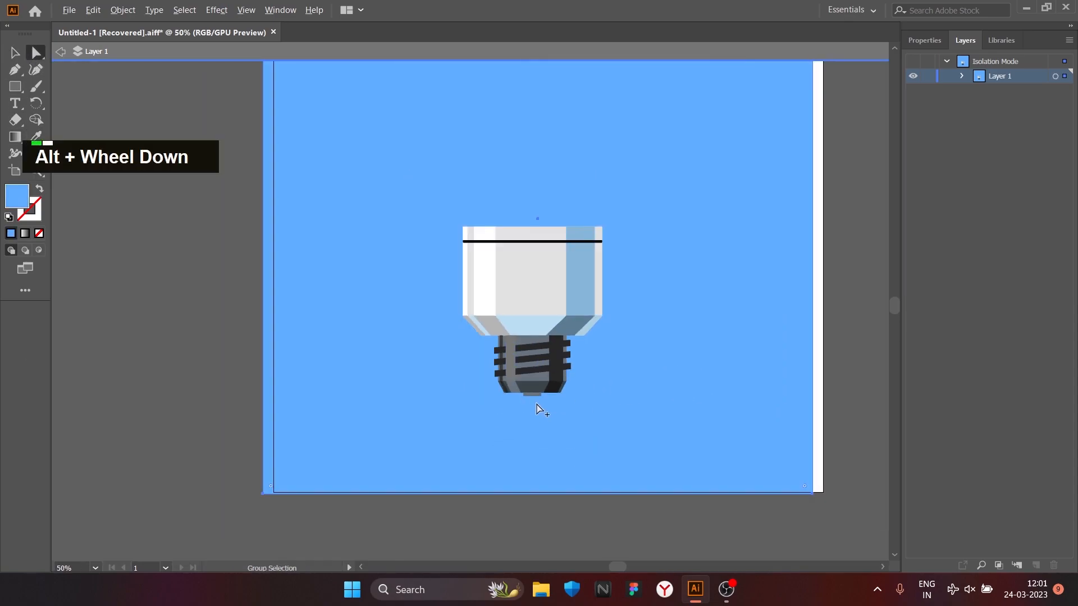
Step: Delete the vertical rectangle covering the threads on the socket
alt+scroll(530, 396, up, 4)
click(512, 232)
key(Delete)
Step: Select the three slanted thread bands and recolour them a slightly lighter dark grey
alt+scroll(654, 314, down, 1)
click(588, 284)
shift+click(566, 257)
shift+click(561, 223)
double_click(17, 196)
click(514, 430)
click(845, 283)
click(717, 317)
alt+scroll(712, 307, down, 3)
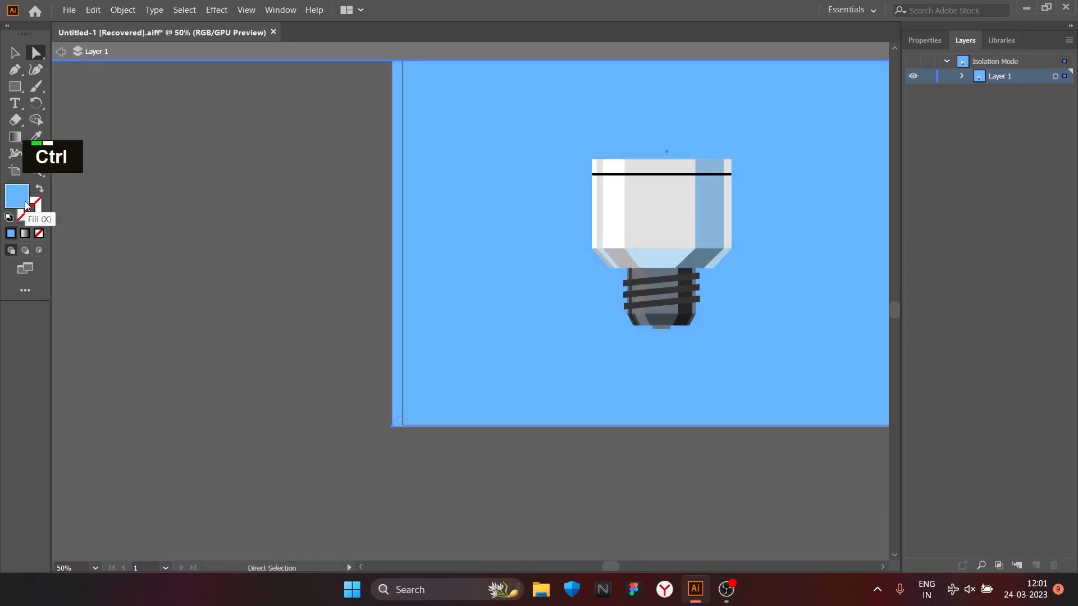
Step: Select the three slanted thread bands on the socket and recolour them near-black
alt+scroll(743, 306, up, 4)
click(559, 270)
shift+click(556, 231)
shift+click(556, 185)
double_click(17, 196)
drag(539, 411, 510, 471)
click(845, 297)
alt+scroll(575, 319, down, 1)
double_click(16, 197)
click(514, 443)
click(846, 296)
Step: Round the ends of all three thread bands on the socket
alt+scroll(564, 263, up, 2)
drag(559, 254, 555, 250)
alt+scroll(555, 250, down, 2)
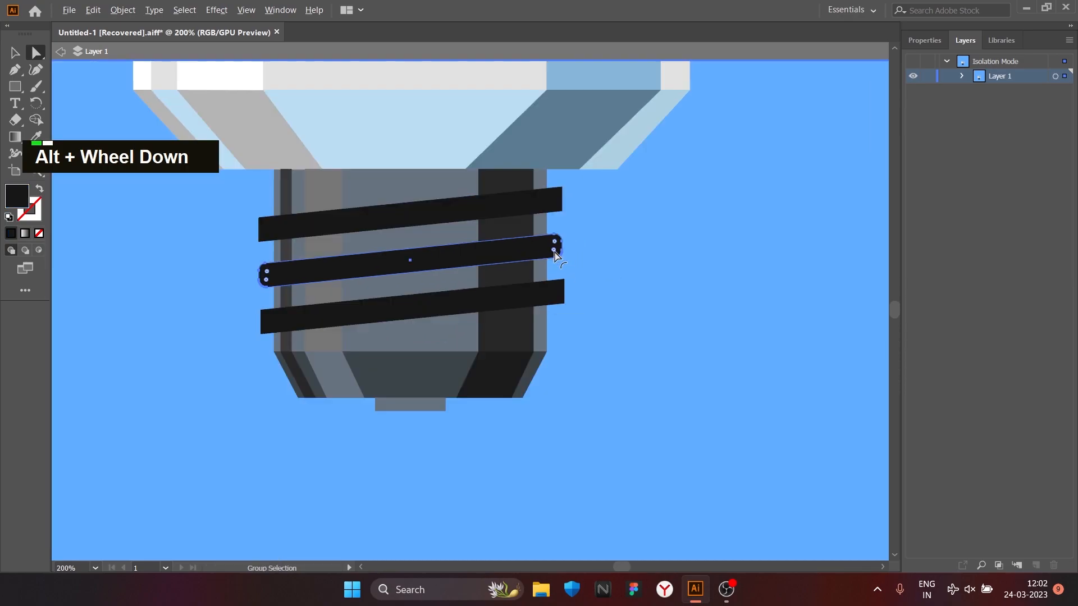
alt+scroll(554, 250, up, 1)
click(563, 321)
drag(563, 323, 560, 318)
click(559, 184)
drag(560, 185, 554, 180)
alt+scroll(583, 213, down, 4)
alt+scroll(637, 260, down, 1)
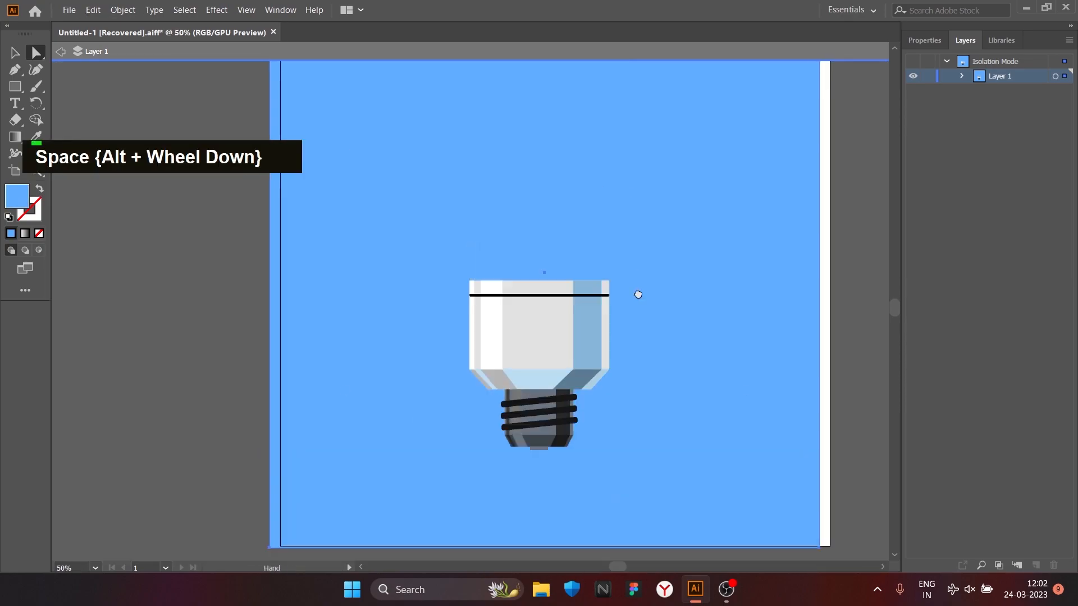
Step: Draw a horizontal rectangle about 230 by 44 px above the bulb body and fill it white with ffffff
alt+scroll(294, 260, up, 3)
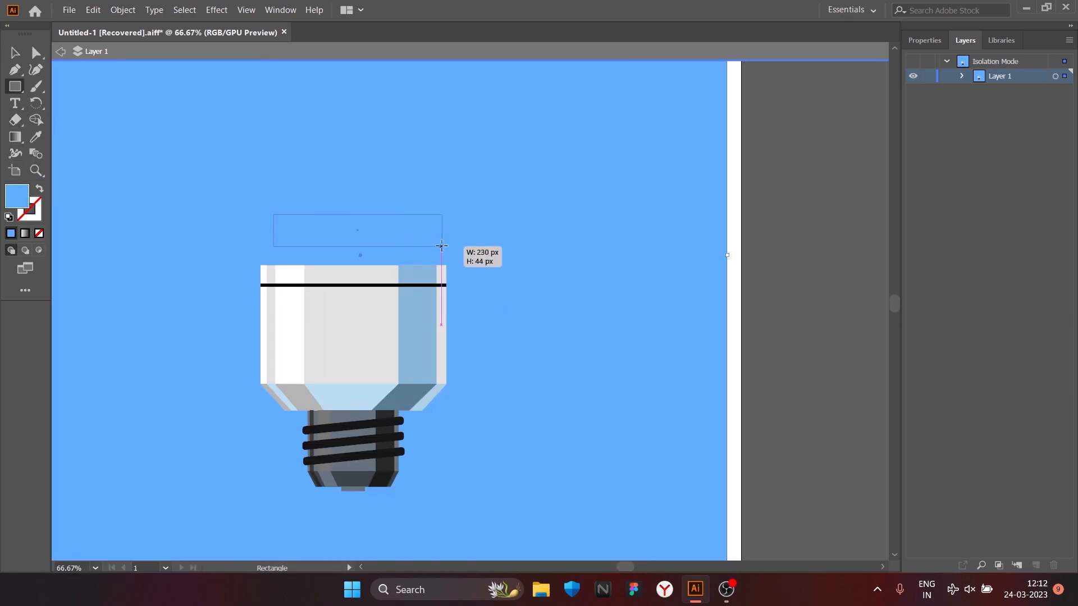
drag(440, 246, 447, 245)
double_click(17, 197)
text(ffffff)
key(Return)
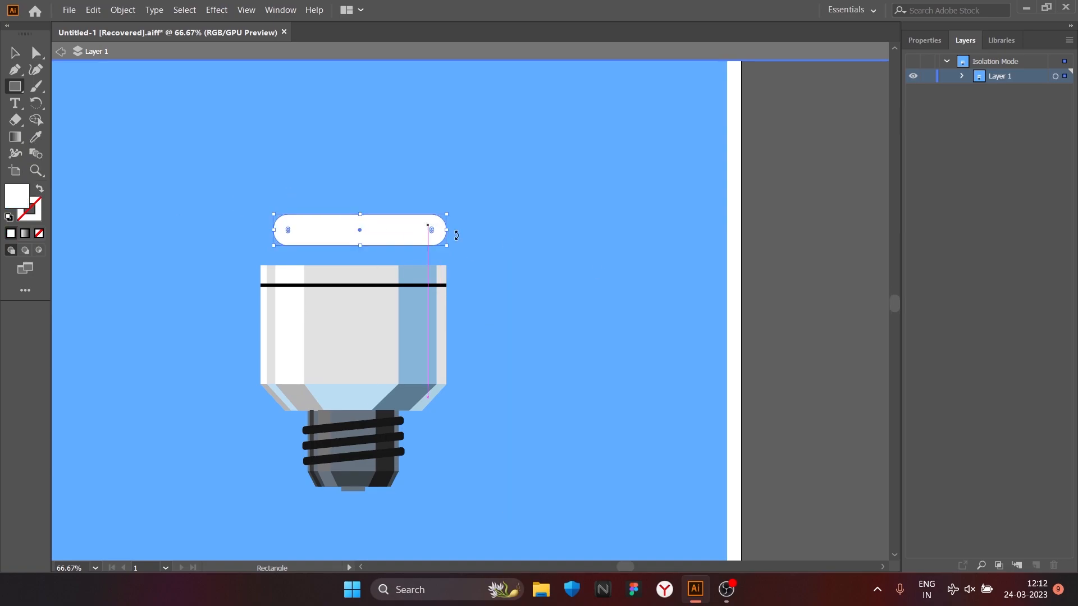
Step: Undo the bar's corner rounding, slant the bar so its right end sits higher, and round its ends fully
key(ctrl+z)
alt+scroll(396, 234, up, 2)
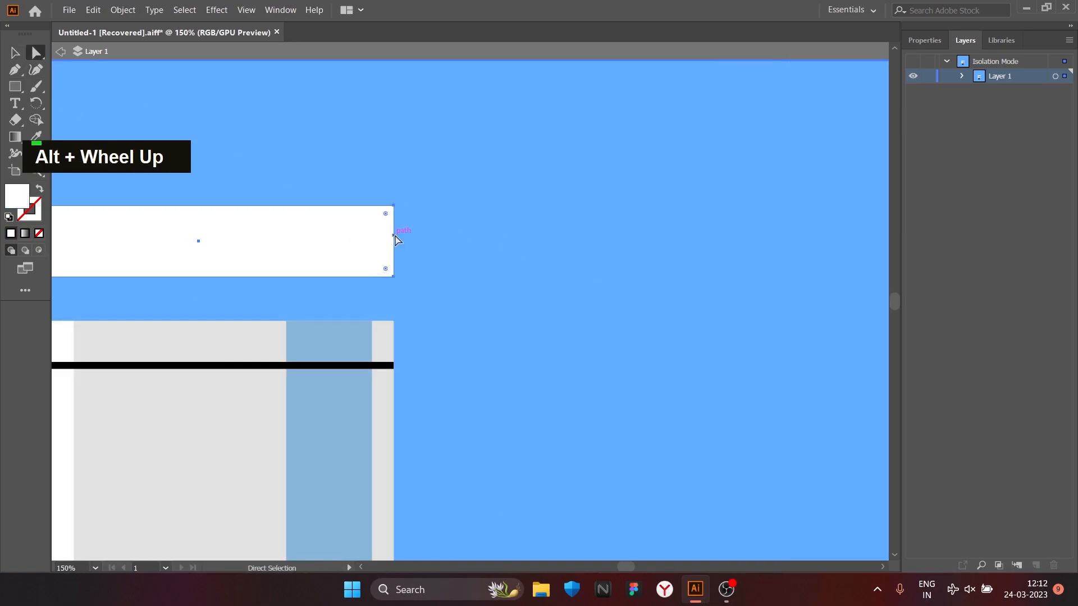
alt+scroll(396, 234, down, 1)
key(a)
drag(395, 238, 344, 211)
double_click(392, 214)
Step: Duplicate the slanted white bar upward at even spacing to form a stack of four bars
alt+scroll(346, 216, down, 2)
alt+scroll(346, 225, up, 1)
key(space)
drag(338, 249, 563, 312)
alt+scroll(546, 320, up, 1)
key(v)
mouse_move(529, 250)
mouse_down()
mouse_move(520, 242)
mouse_move(534, 156)
mouse_up()
key(shift+d)
key(v)
key(space)
drag(545, 204, 543, 326)
mouse_move(548, 284)
alt+mouse_down()
mouse_move(551, 191)
mouse_move(556, 351)
mouse_move(566, 284)
mouse_move(551, 188)
alt+mouse_up()
key(space)
key(ctrl+z)
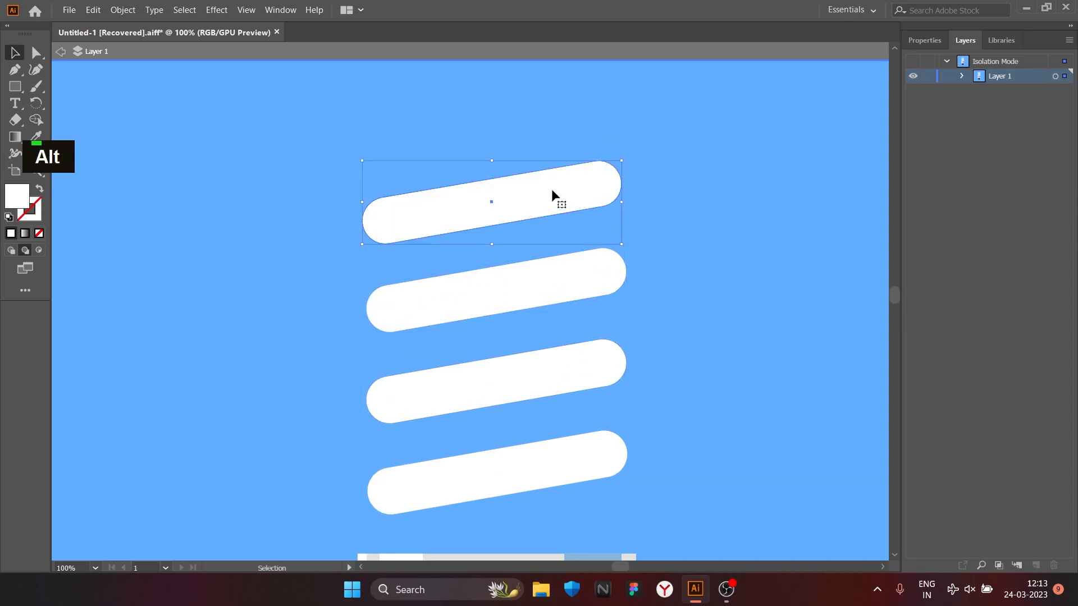
click(662, 268)
Step: Copy the lowest white bar upward between the bottom two, reflect the copy, and leave isolation mode
alt+scroll(662, 267, down, 3)
alt+scroll(575, 341, up, 2)
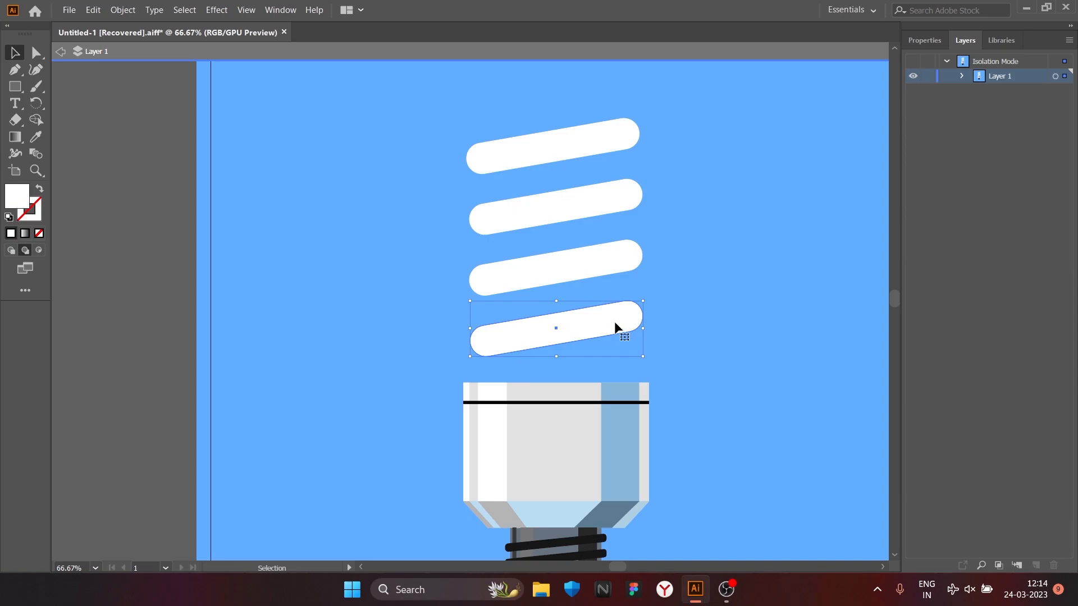
alt+drag(612, 326, 609, 295)
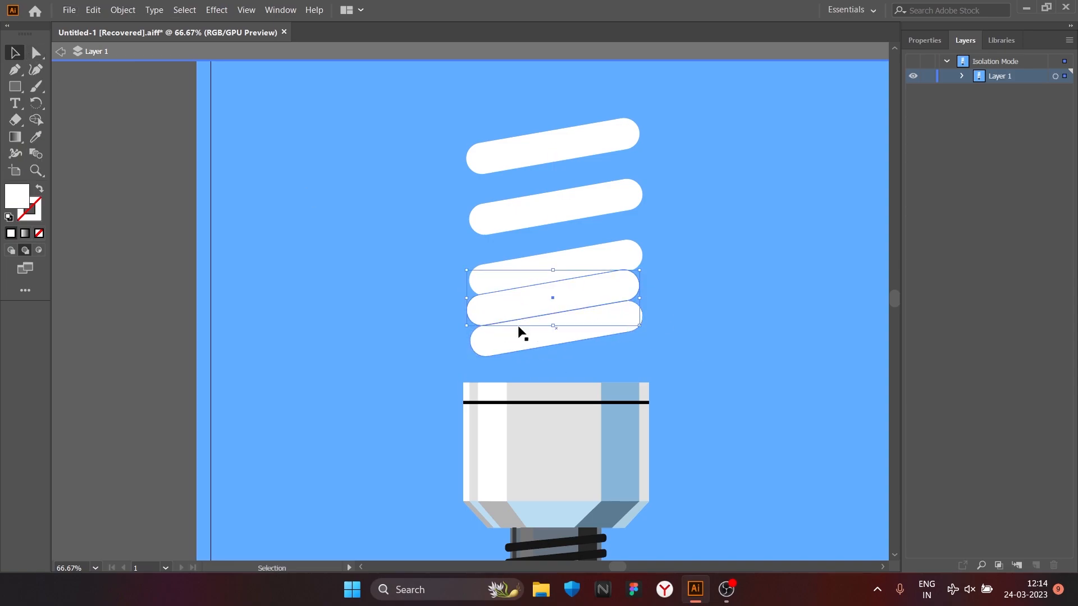
right_click(598, 262)
mouse_move(668, 505)
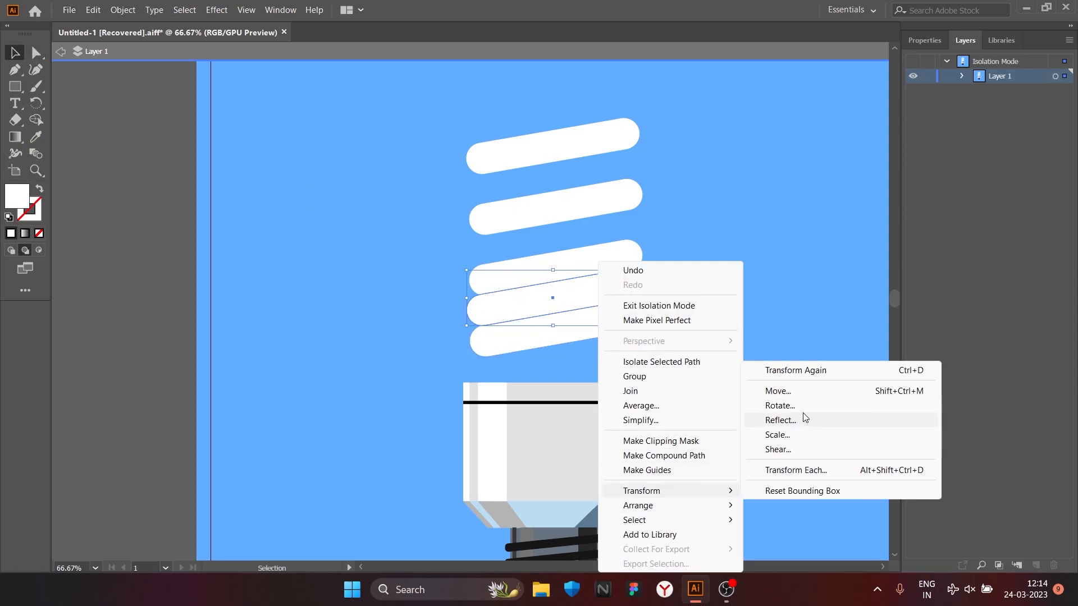
click(780, 419)
key(Return)
double_click(123, 90)
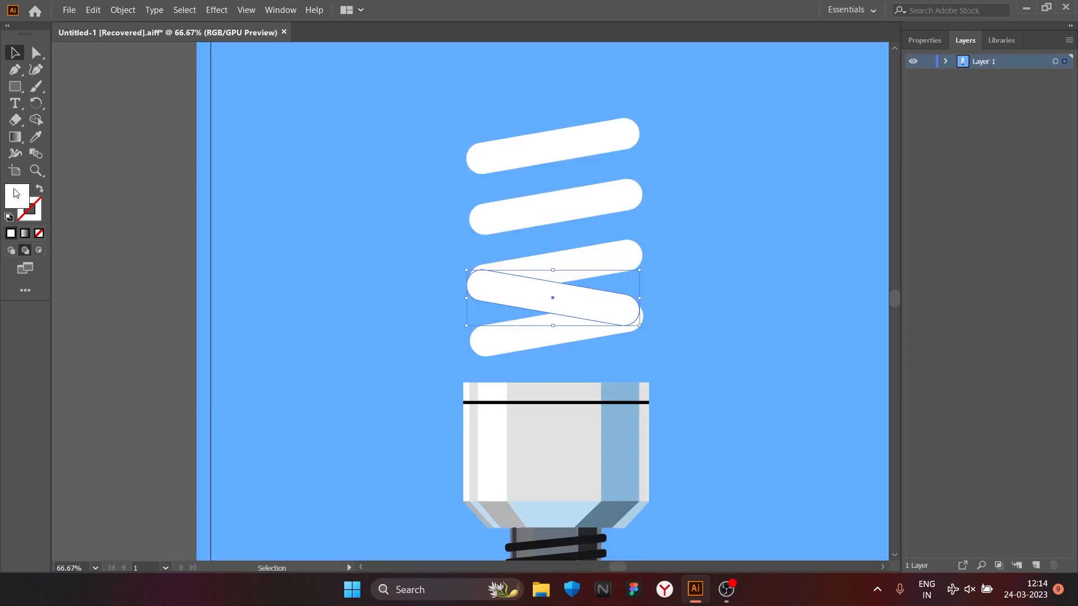
Step: Fill the reflected bar with mid-grey and try to fit it behind the neighbouring white bars
double_click(16, 196)
click(852, 305)
drag(528, 299, 530, 294)
shift+drag(643, 323, 645, 313)
key(ctrl+z)
drag(633, 307, 642, 320)
Step: Try to align the grey bar's ends with the white bars' rounded ends, and delete the grey bar
drag(252, 264, 251, 250)
key(ctrl+z)
click(253, 264)
key(ctrl+z)
key(ctrl+z)
drag(393, 286, 401, 300)
click(15, 53)
drag(247, 290, 245, 262)
key(ctrl+z)
drag(467, 293, 464, 276)
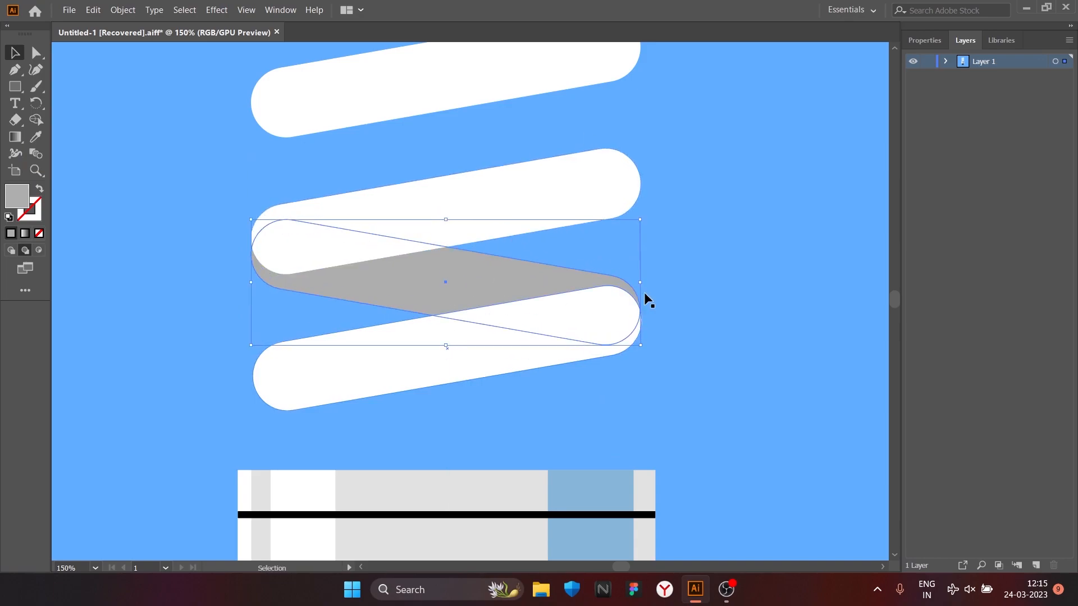
key(Delete)
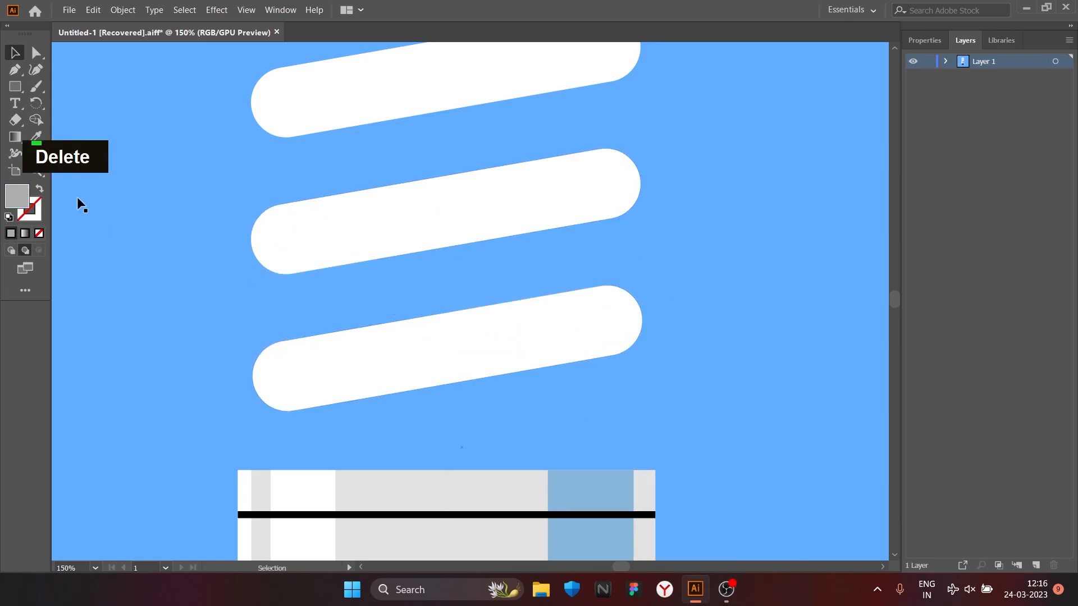
Step: Copy the lowest white bar upward, reflect it, and fill it light grey as a connecting band behind the bottom two bars
drag(591, 364, 538, 337)
scroll(284, 291, down, 1)
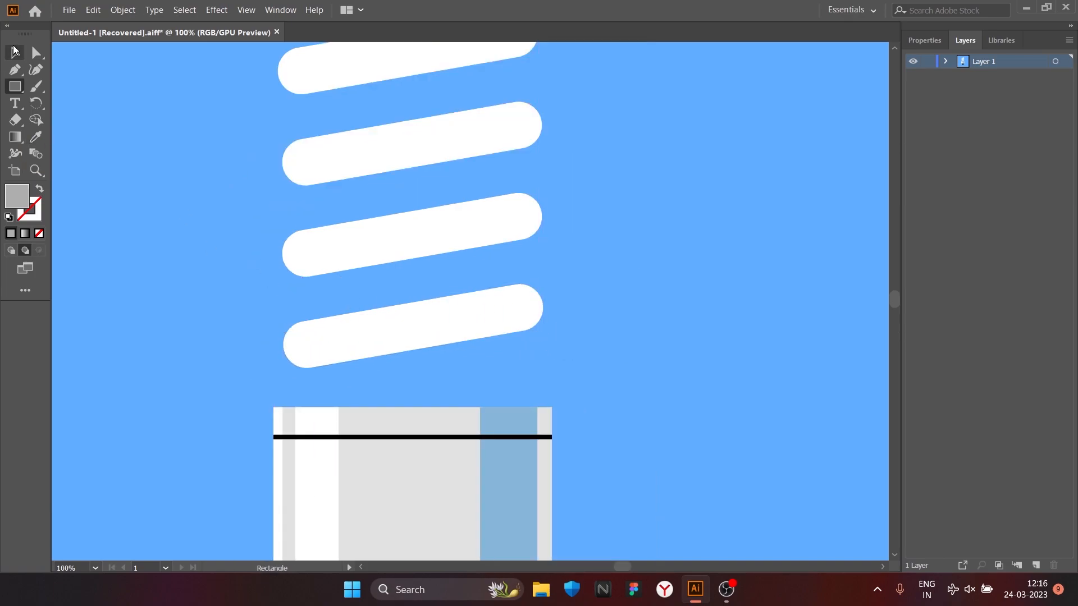
click(15, 52)
click(484, 318)
scroll(430, 312, up, 1)
scroll(428, 330, down, 1)
drag(492, 324, 491, 277)
right_click(515, 270)
mouse_move(588, 485)
click(736, 415)
double_click(17, 195)
click(841, 298)
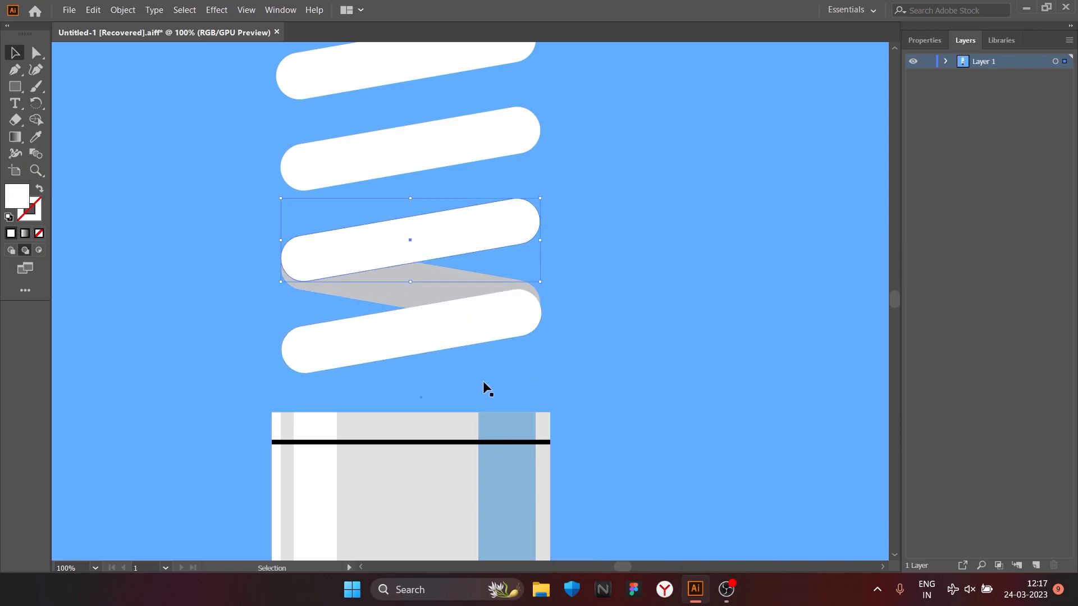
Step: Duplicate the light-grey connecting band upward into the two remaining gaps between the white bars
scroll(479, 386, up, 1)
drag(437, 373, 456, 262)
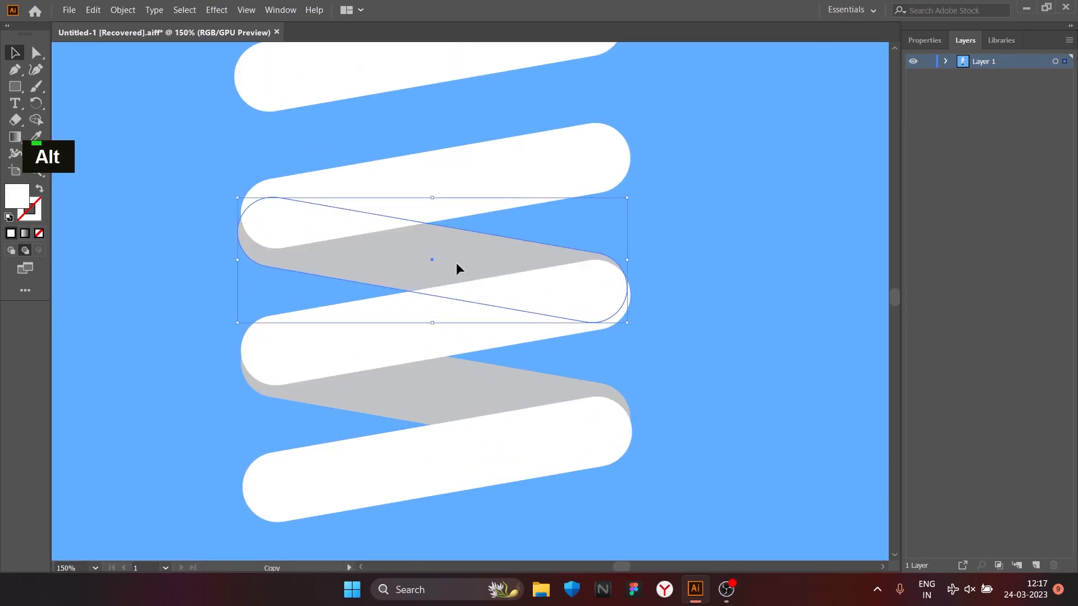
scroll(346, 257, up, 3)
drag(368, 409, 376, 270)
drag(375, 270, 371, 272)
Step: Place a light-grey slanted band behind the top white bar, shorten its right end, and round its corners to about 21 px
drag(484, 255, 538, 250)
drag(643, 242, 721, 251)
key(ctrl+z)
scroll(691, 316, up, 2)
scroll(724, 264, down, 3)
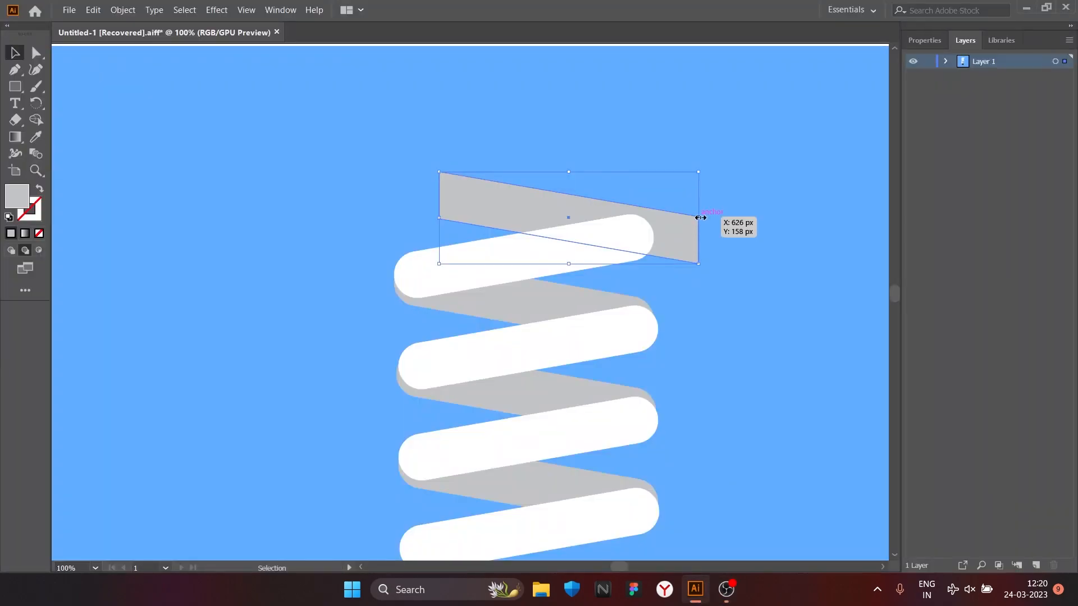
drag(699, 218, 634, 217)
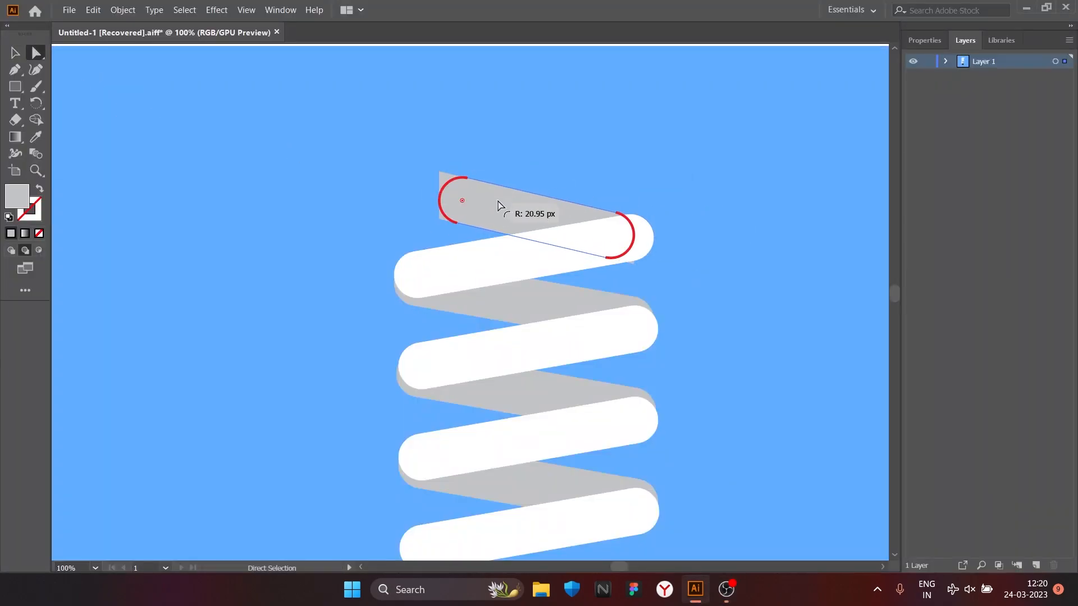
drag(524, 206, 525, 206)
Step: Draw a light-grey rectangle about 102 px wide behind the left half of the lowest bar and round its ends to about 18.5 px
scroll(519, 202, down, 1)
click(15, 86)
scroll(438, 435, up, 3)
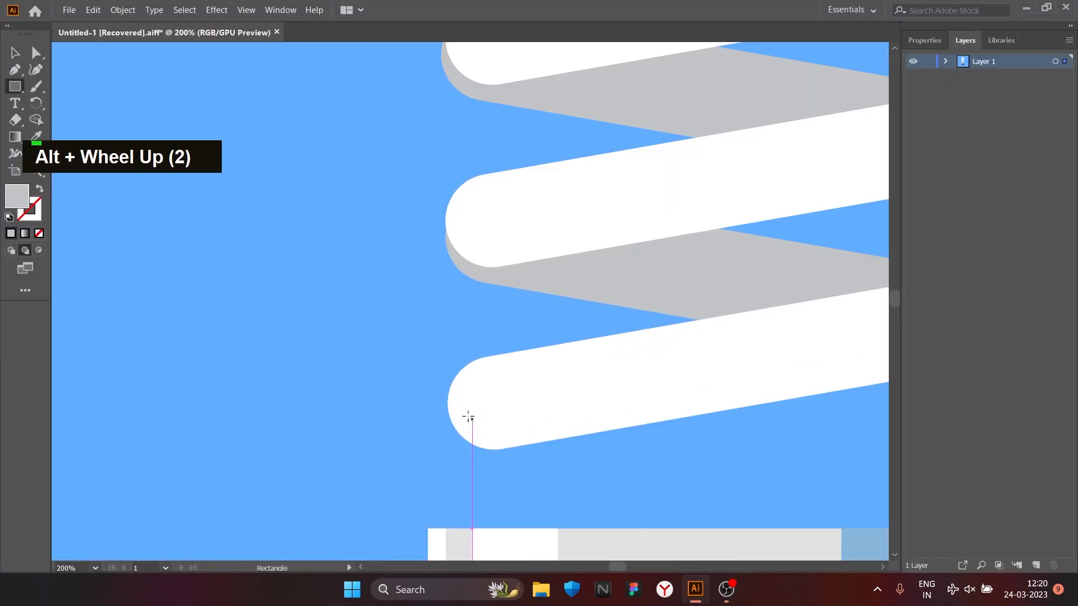
drag(470, 424, 305, 337)
drag(312, 273, 423, 355)
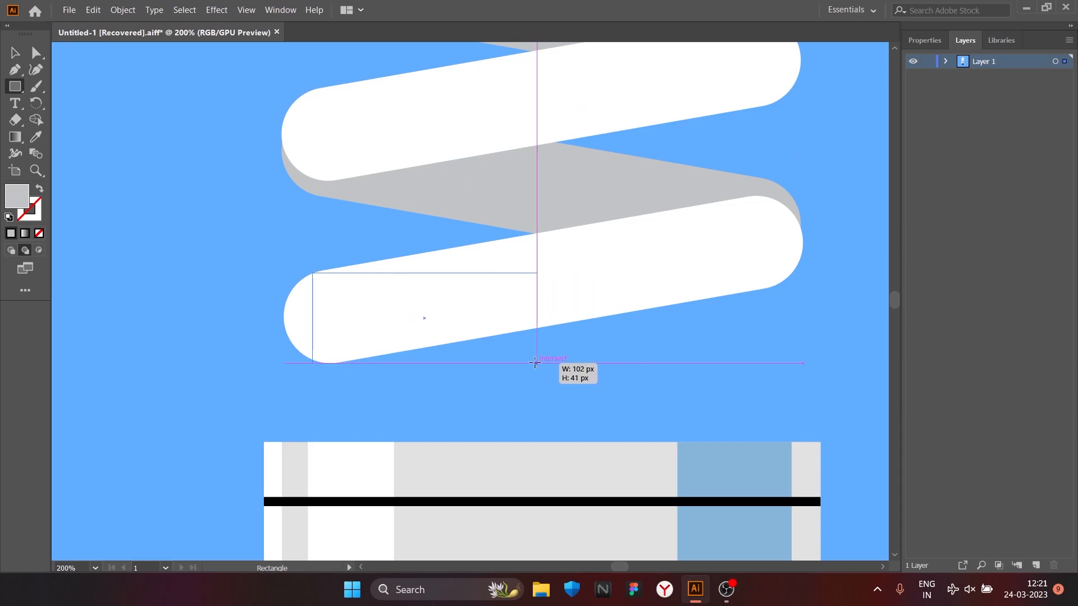
drag(538, 362, 536, 363)
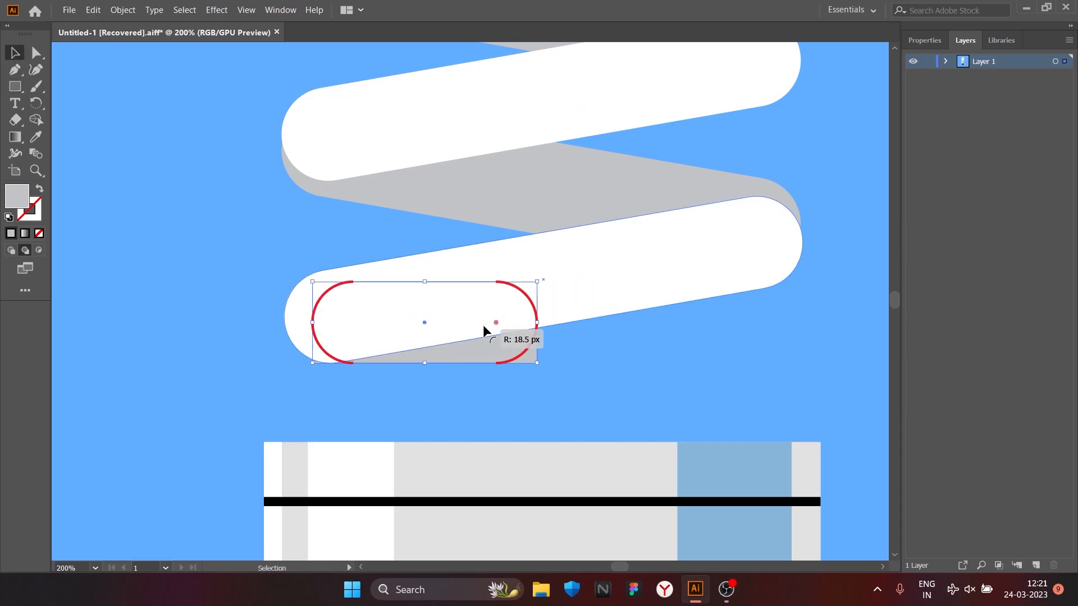
drag(496, 319, 493, 320)
scroll(483, 348, down, 3)
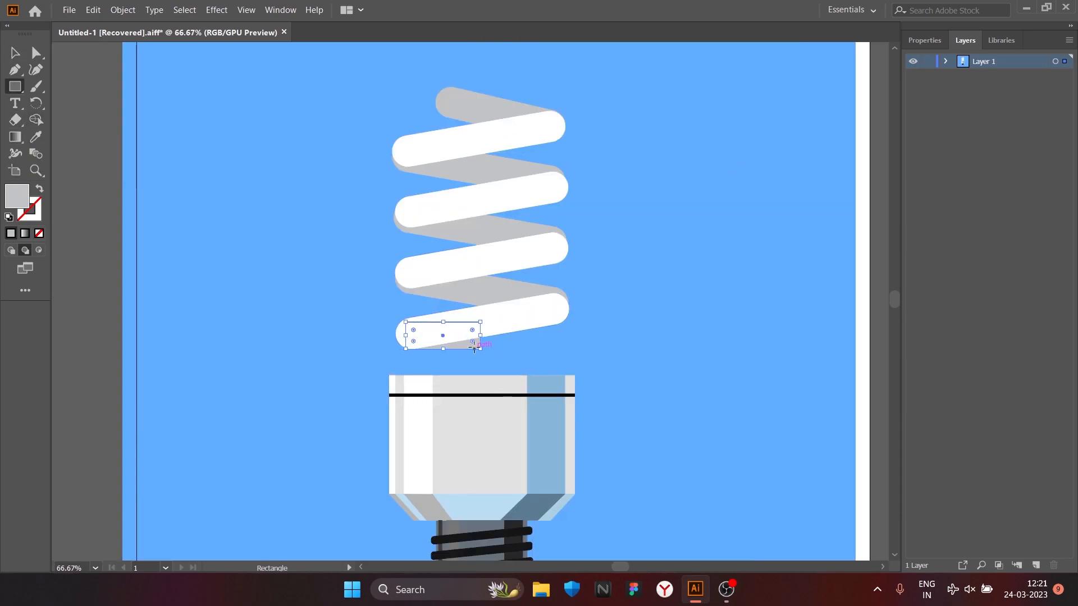
scroll(474, 348, up, 2)
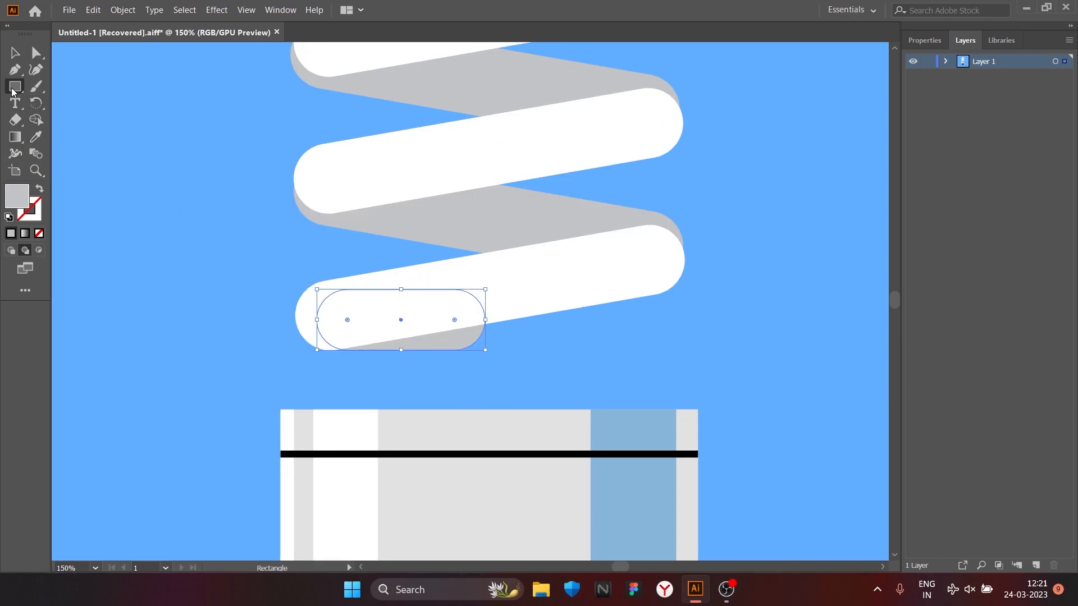
Step: Draw a vertical light-grey stem from the lowest bar to the top of the body and round its ends to about 19.5 px
drag(516, 402, 512, 410)
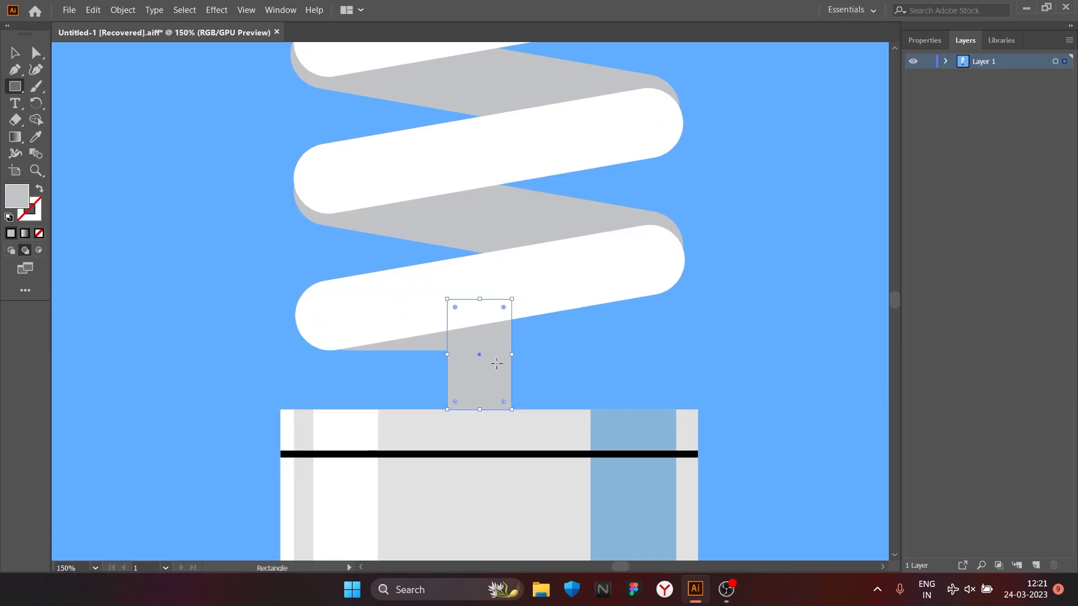
click(15, 53)
click(246, 241)
scroll(289, 236, down, 2)
scroll(376, 277, up, 3)
click(380, 281)
drag(361, 204, 362, 236)
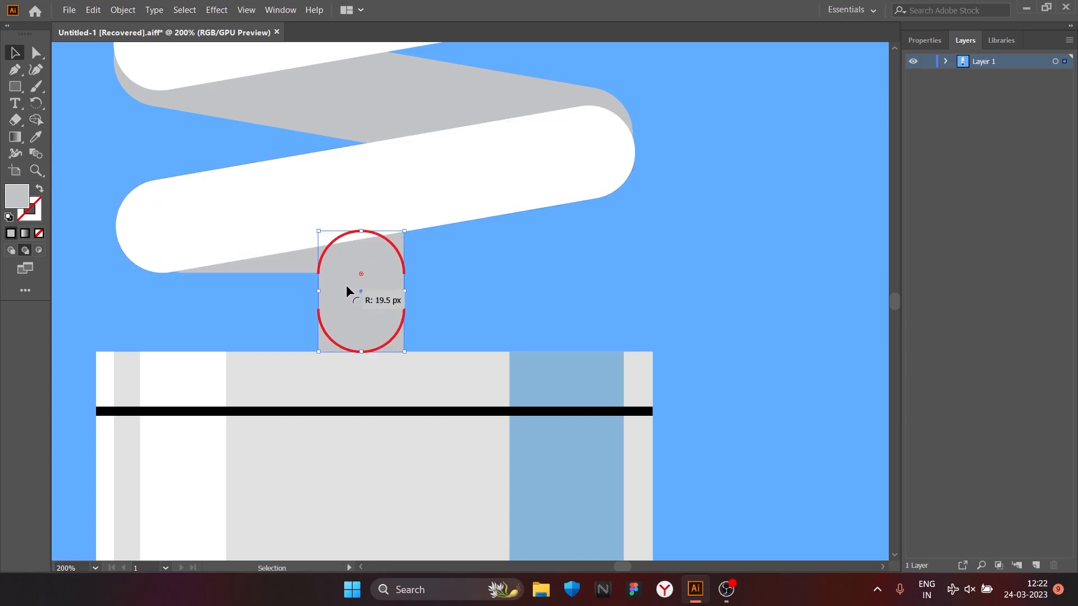
Step: Reposition the rounded stem below the lowest bar so that it slightly overlaps the top edge of the body
drag(381, 302, 634, 299)
key(ctrl+z)
key(a)
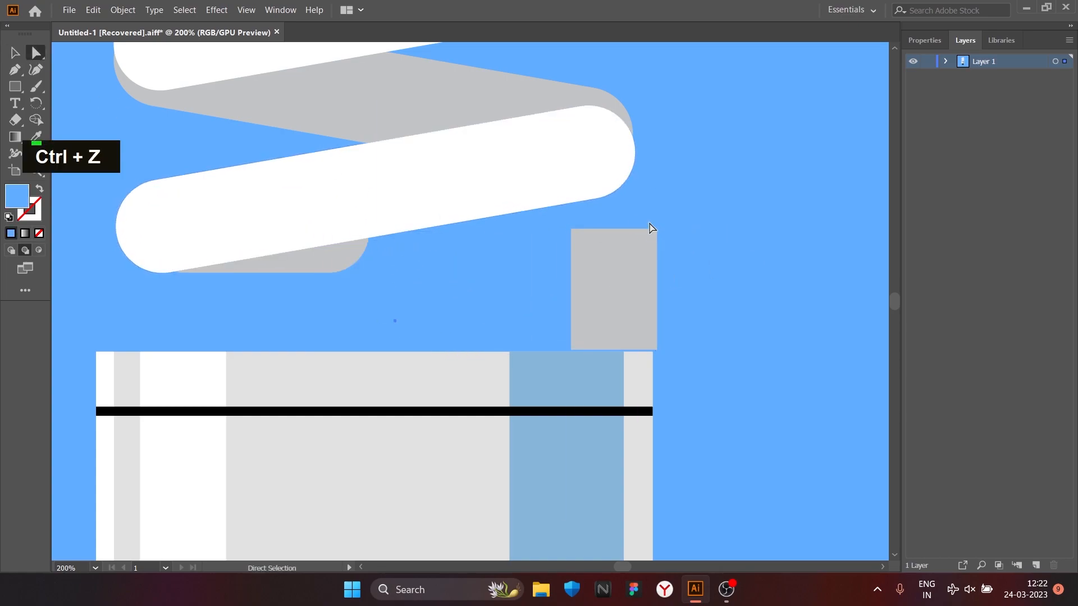
scroll(867, 258, down, 1)
key(ctrl+z)
scroll(481, 301, up, 2)
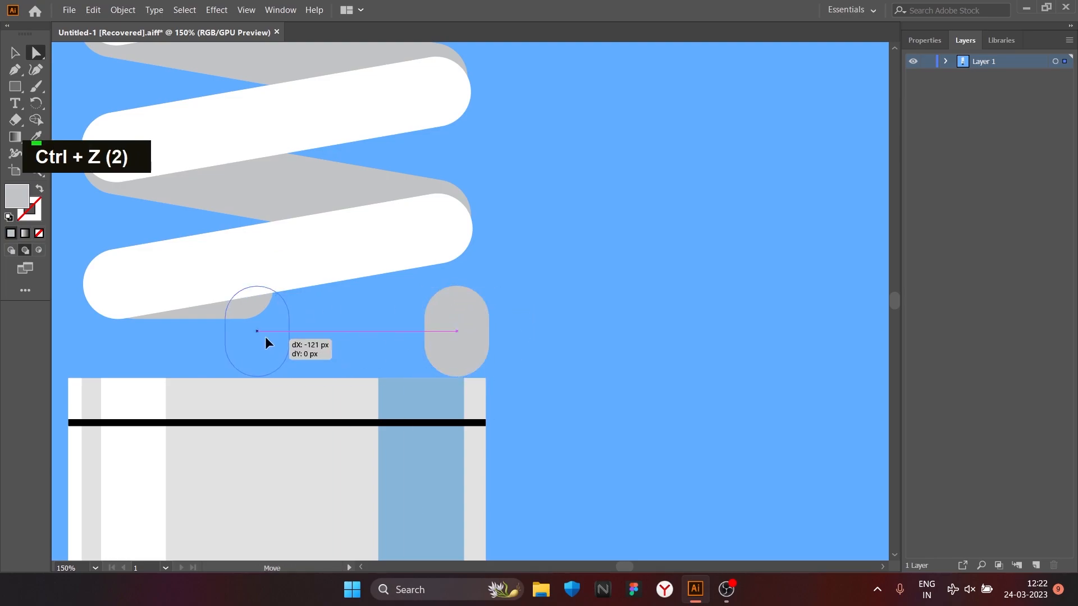
drag(277, 343, 265, 352)
Step: Adjust the stacking order so the stem sits behind the bulb body and in front of the blue background
right_click(303, 385)
mouse_move(358, 316)
click(484, 317)
key(ctrl+z)
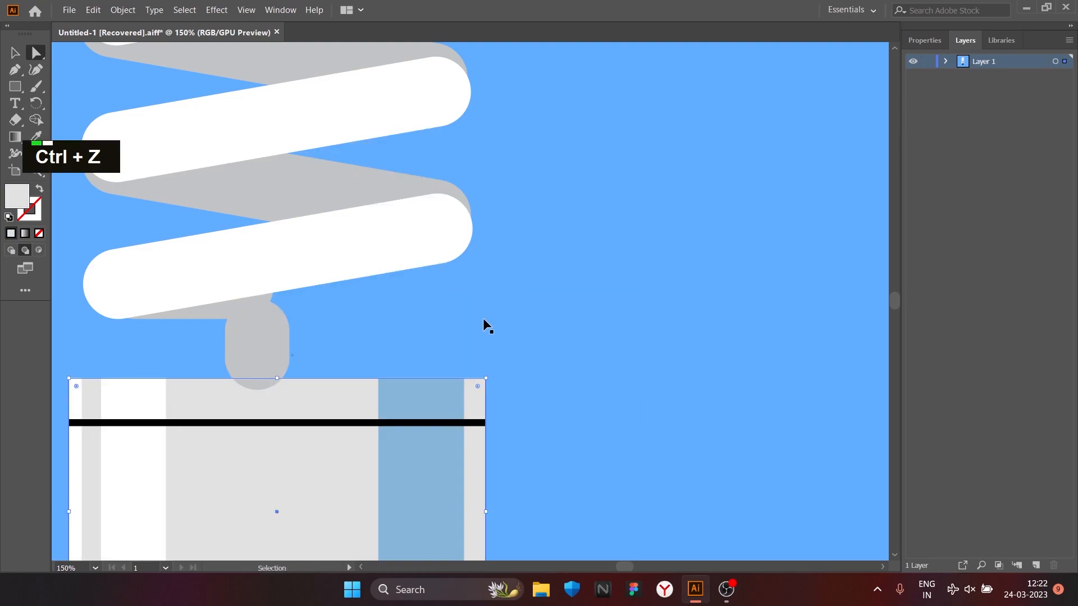
right_click(283, 335)
mouse_move(397, 269)
click(462, 296)
right_click(271, 338)
click(466, 316)
click(596, 328)
right_click(596, 327)
mouse_move(702, 262)
click(768, 306)
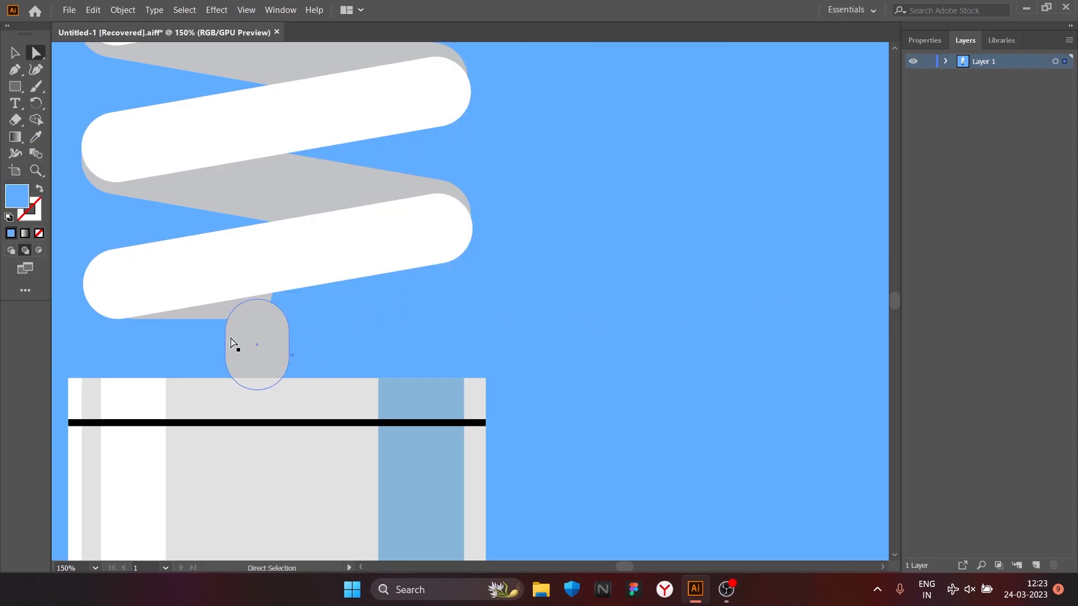
Step: Adjust the stem's length so it runs from behind the lowest white bar into the bulb body
key(v)
scroll(232, 343, up, 2)
drag(294, 427, 290, 443)
drag(295, 361, 294, 361)
scroll(414, 318, down, 2)
key(a)
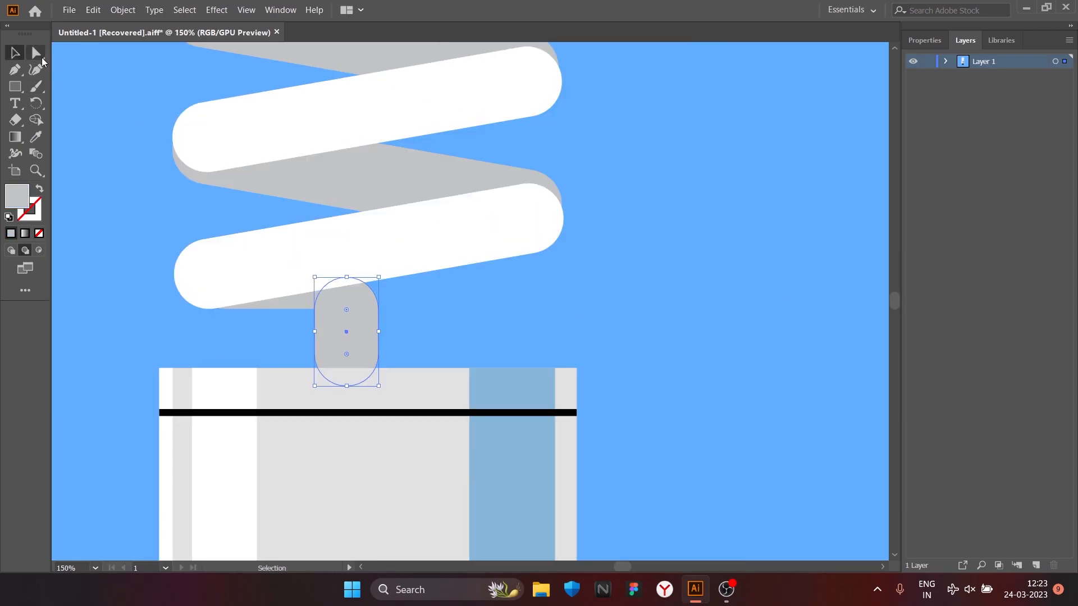
click(413, 317)
scroll(391, 314, down, 4)
scroll(432, 320, up, 2)
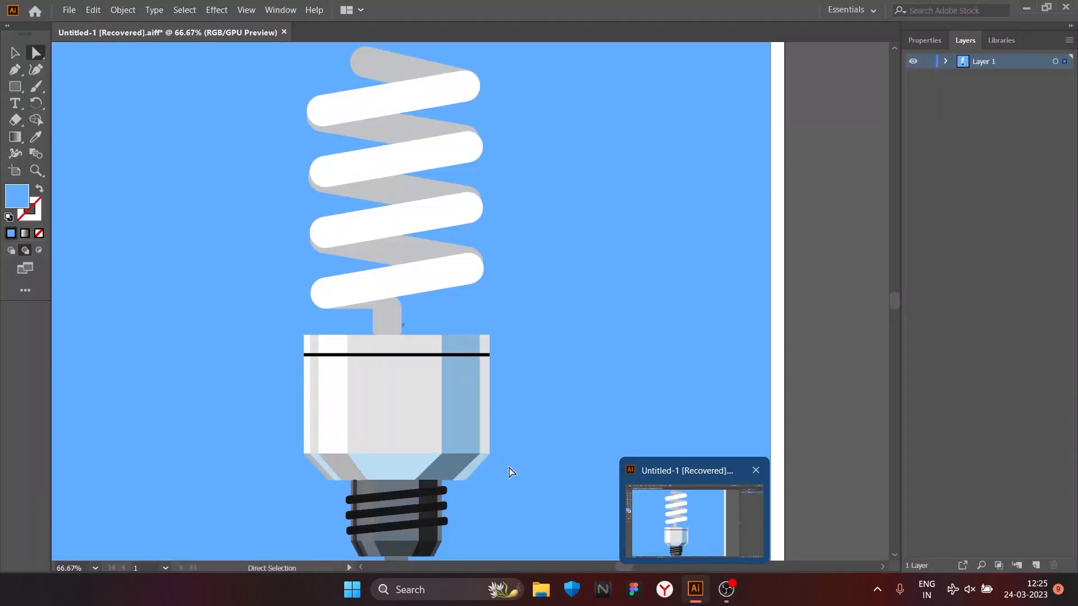
Step: Create a second layer and, with Layer 1 hidden, draw a blue background rectangle covering the artboard on it
scroll(414, 329, up, 3)
scroll(537, 351, down, 5)
scroll(560, 340, up, 3)
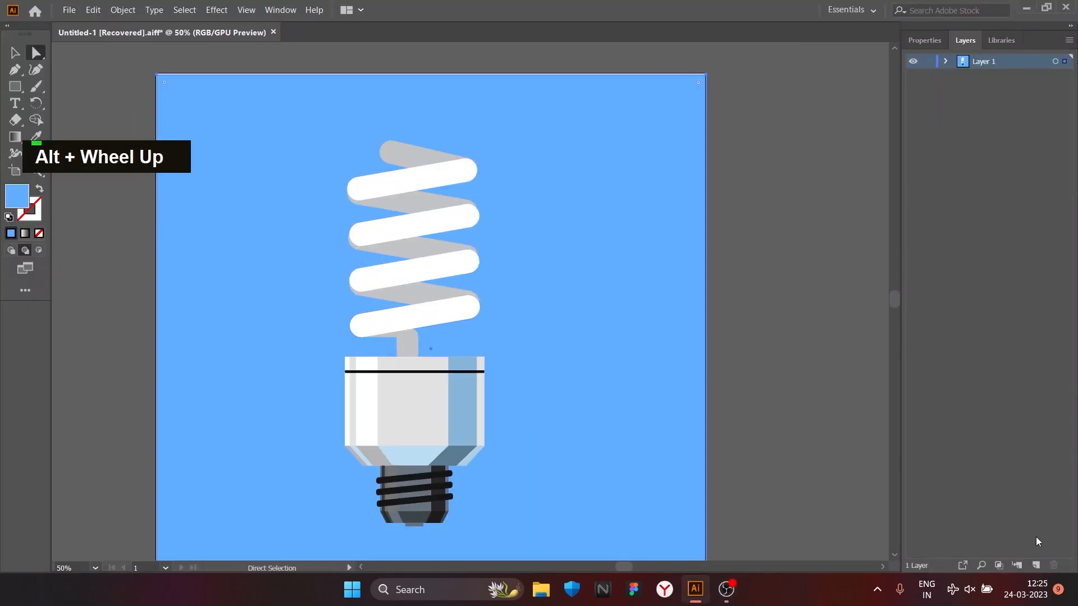
click(1036, 565)
click(912, 64)
key(m)
mouse_move(157, 74)
mouse_down()
mouse_move(716, 535)
mouse_move(706, 537)
mouse_up()
click(913, 61)
Step: Delete the blue background rectangles from Layer 1 and Layer 2
key(v)
key(Delete)
key(Delete)
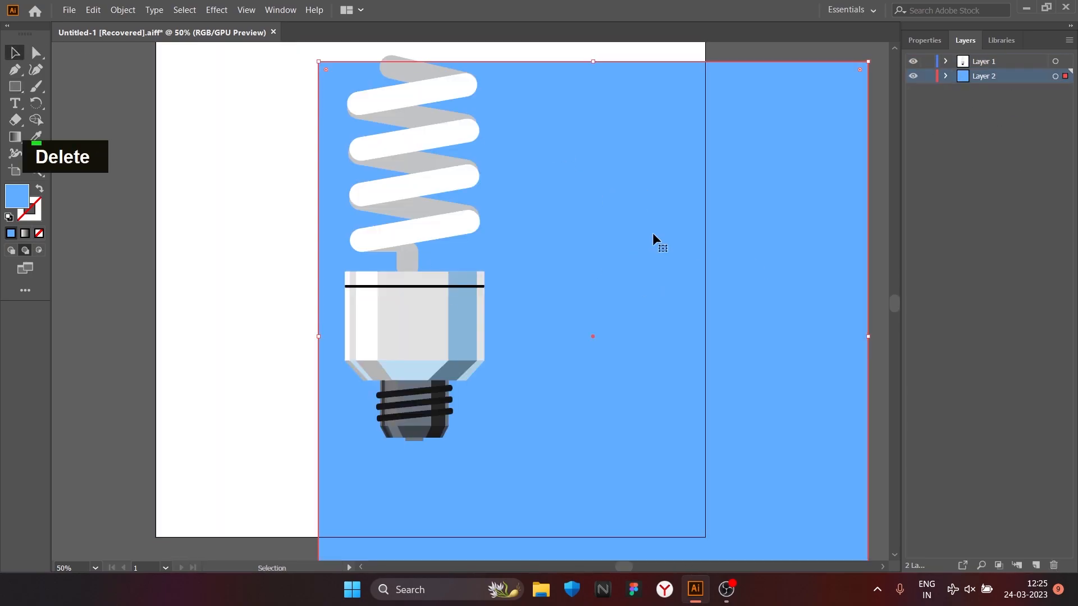
click(225, 105)
click(674, 311)
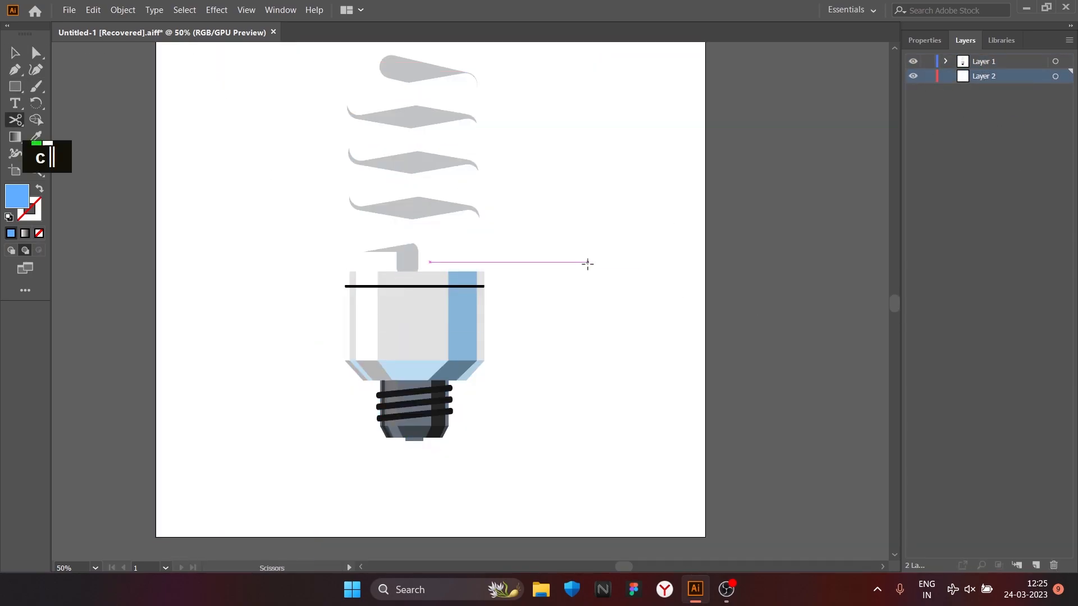
Step: Select the background rectangle in Layer 1 and recolour it a deeper, more saturated blue
scroll(595, 314, down, 2)
click(380, 178)
double_click(17, 196)
click(690, 289)
click(845, 298)
scroll(525, 236, up, 4)
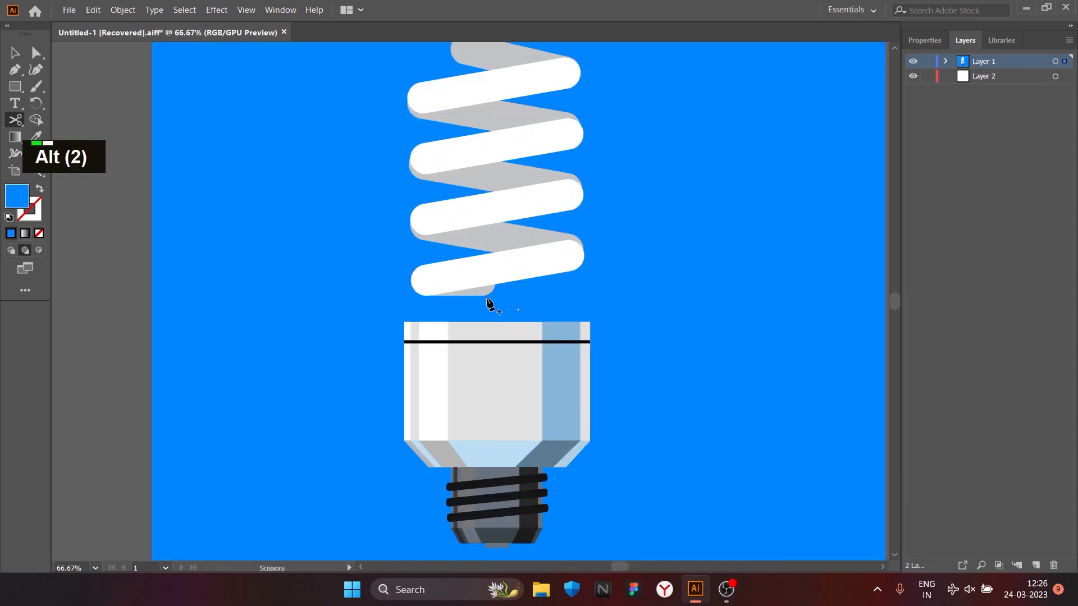
Step: Undo the last edits to restore the stem, and draw a light blue background rectangle covering the artboard behind the bulb
key(ctrl+z)
key(ctrl+z)
key(space)
scroll(380, 156, down, 4)
click(302, 117)
key(ctrl+z)
key(m)
drag(302, 119, 577, 394)
click(16, 54)
click(224, 113)
scroll(508, 241, up, 2)
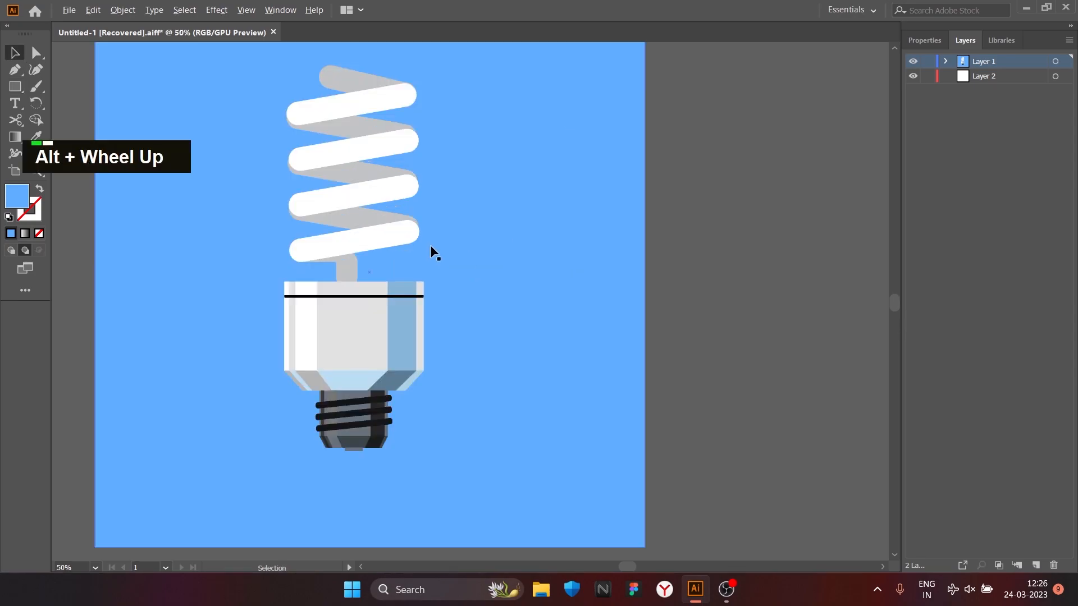
Step: Start saving the bulb illustration as a file
scroll(406, 246, down, 1)
key(space)
drag(335, 260, 452, 304)
scroll(447, 269, up, 1)
click(69, 10)
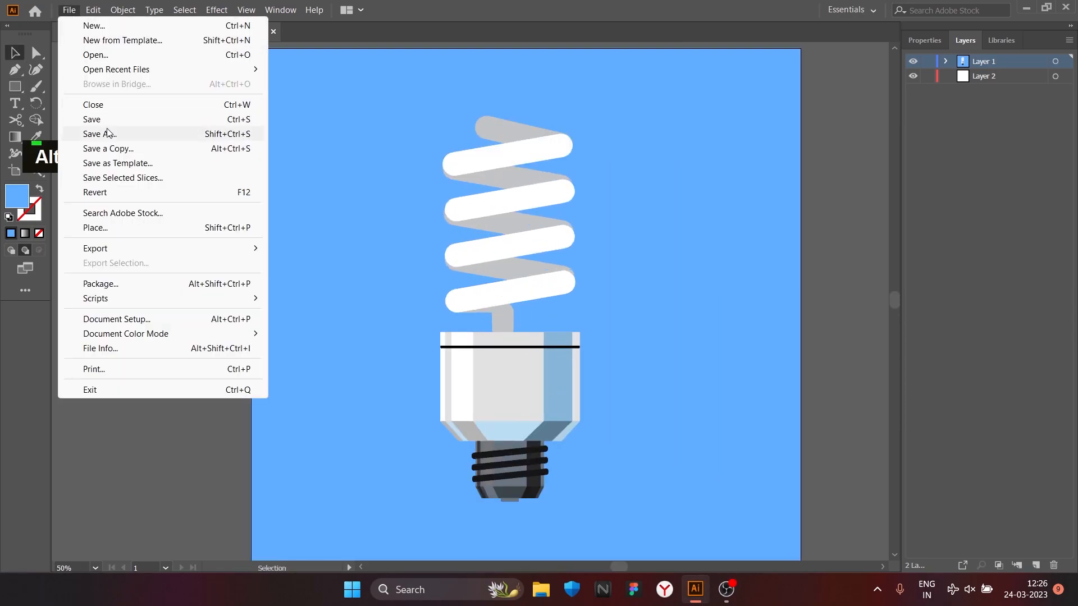